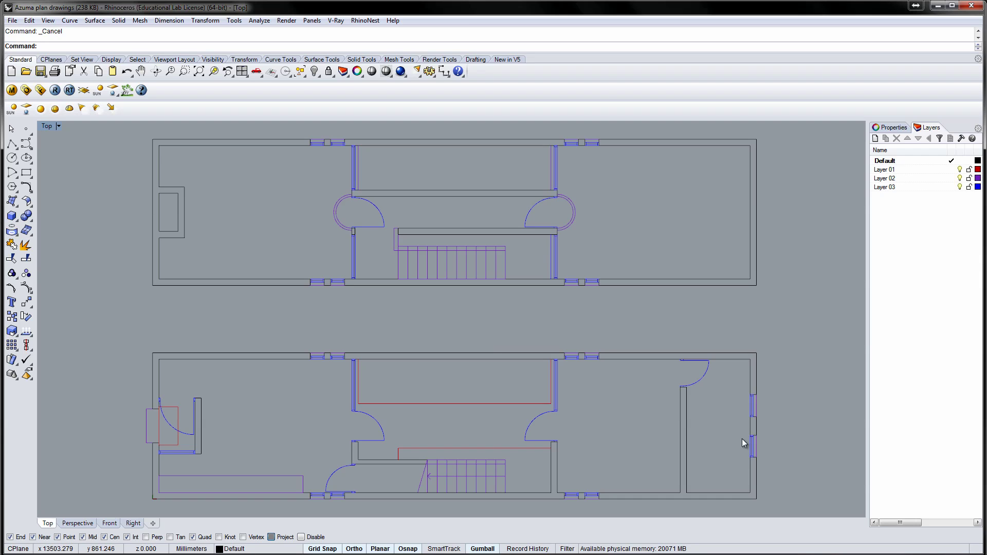
# Step: Rename the Default layer as Walls and Layer 01 as Above
pyautogui.rightClick(883, 165)
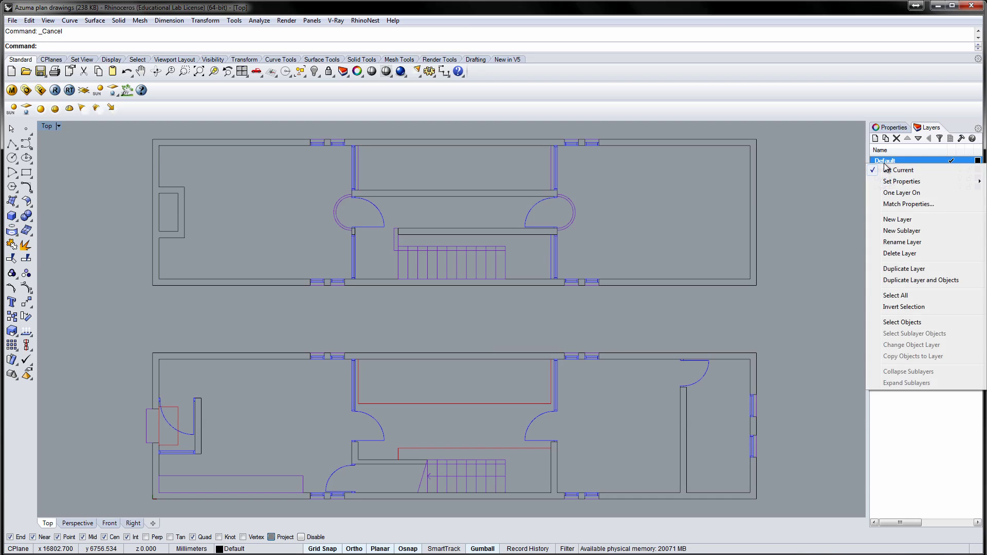
pyautogui.click(890, 244)
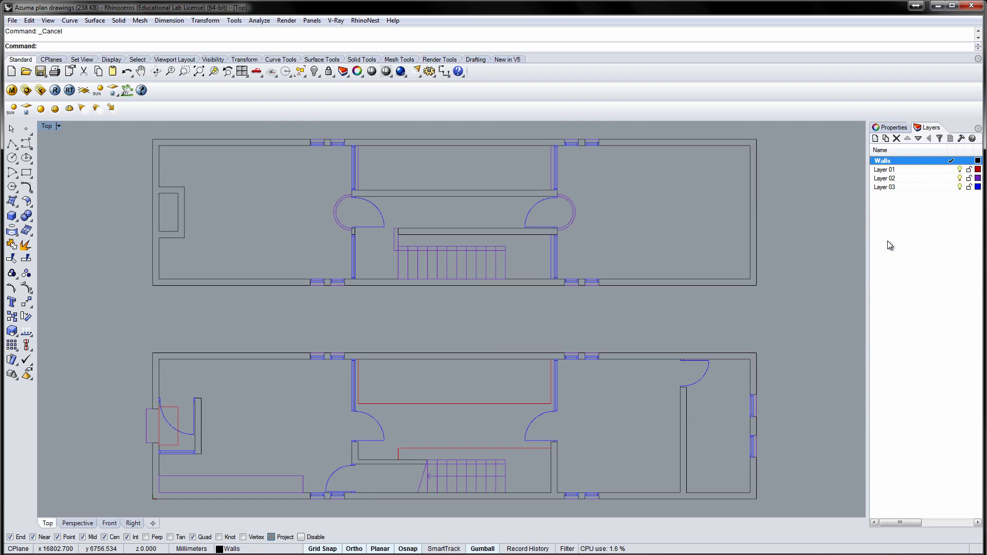
pyautogui.click(884, 169)
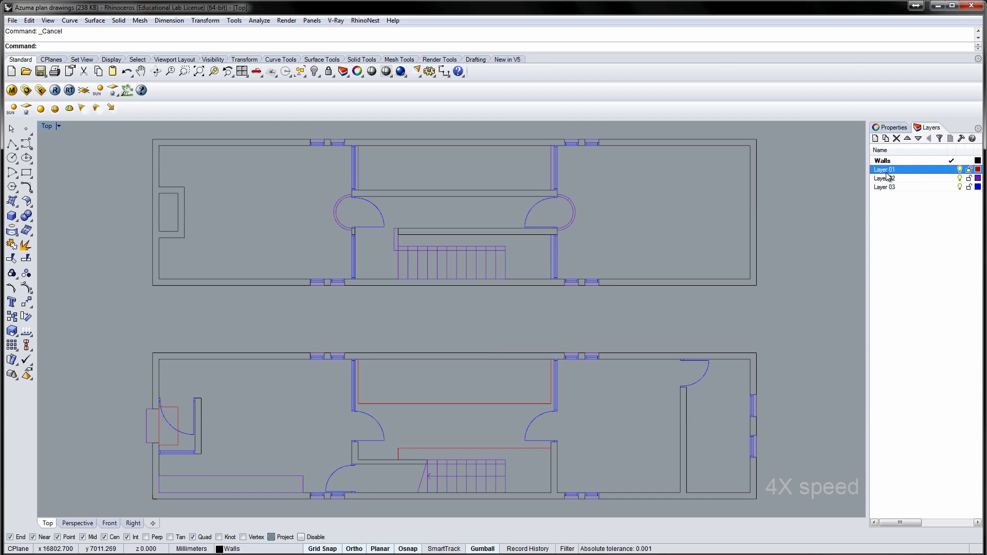
pyautogui.rightClick(884, 170)
pyautogui.click(881, 256)
pyautogui.write('Above')
pyautogui.press('Return')
# Step: Rename Layer 02 as Below and Layer 03 as Details
pyautogui.rightClick(884, 179)
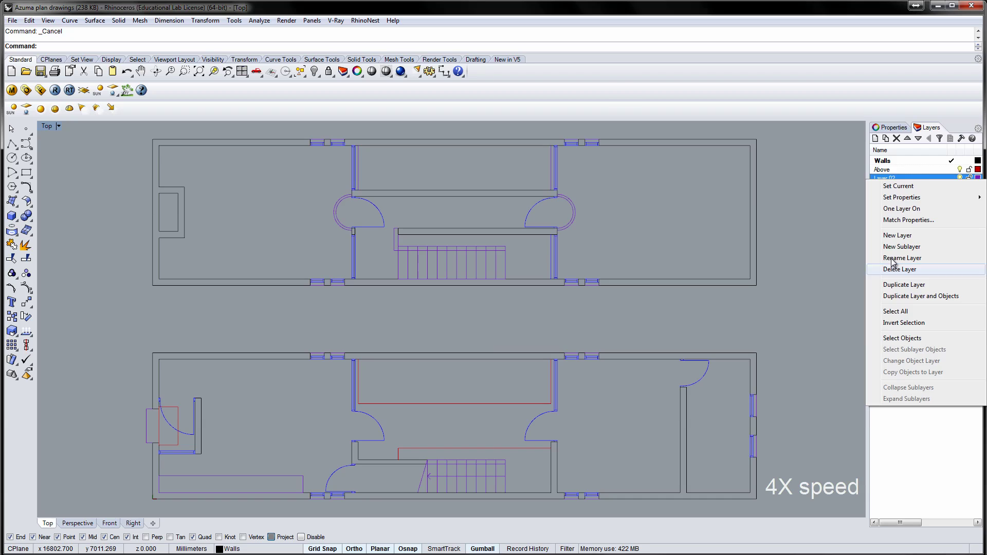
pyautogui.click(890, 255)
pyautogui.write('Below')
pyautogui.press('Return')
pyautogui.click(883, 188)
pyautogui.rightClick(883, 188)
pyautogui.click(893, 265)
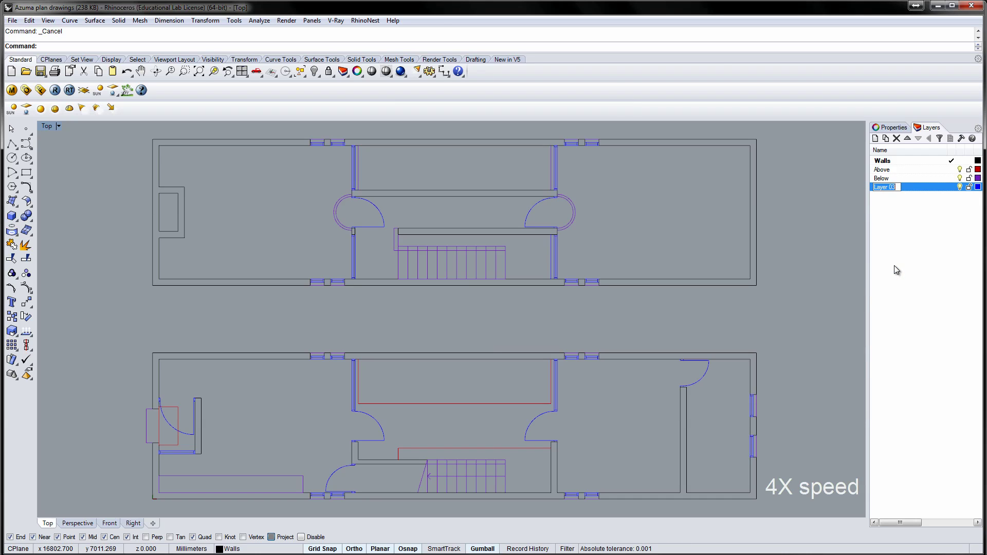
pyautogui.write('Details')
pyautogui.press('Return')
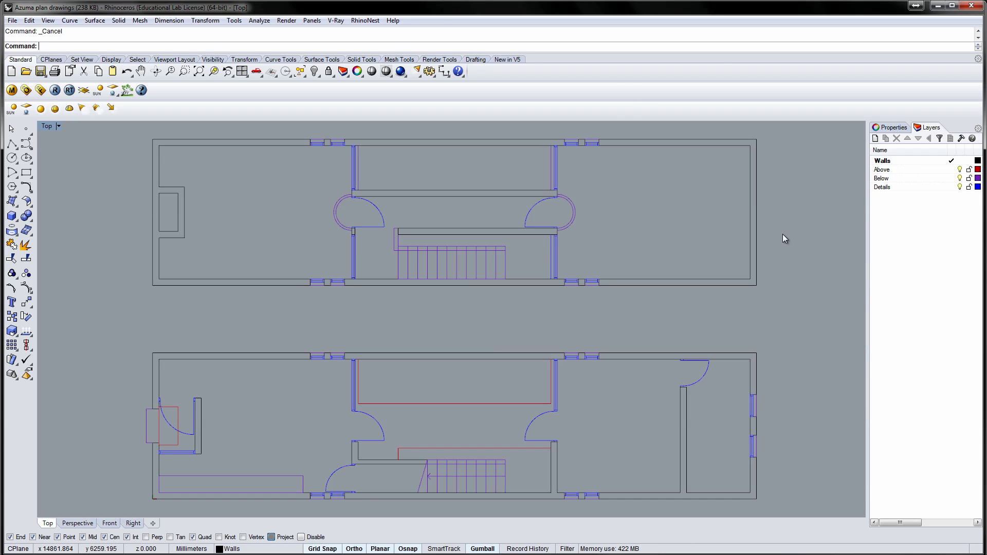
# Step: Add a layer named Section guides, colour it Brown and make it the current layer
pyautogui.click(877, 139)
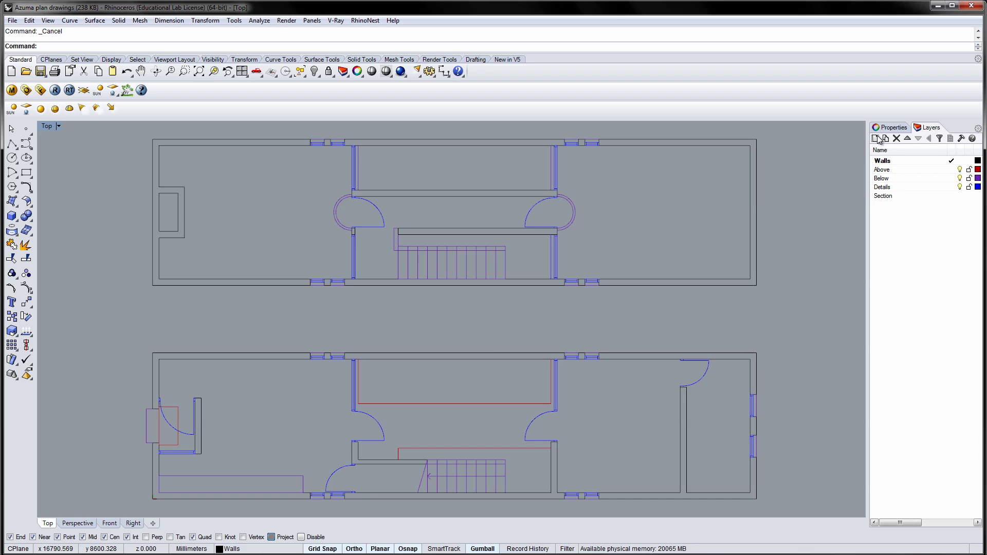
pyautogui.click(950, 195)
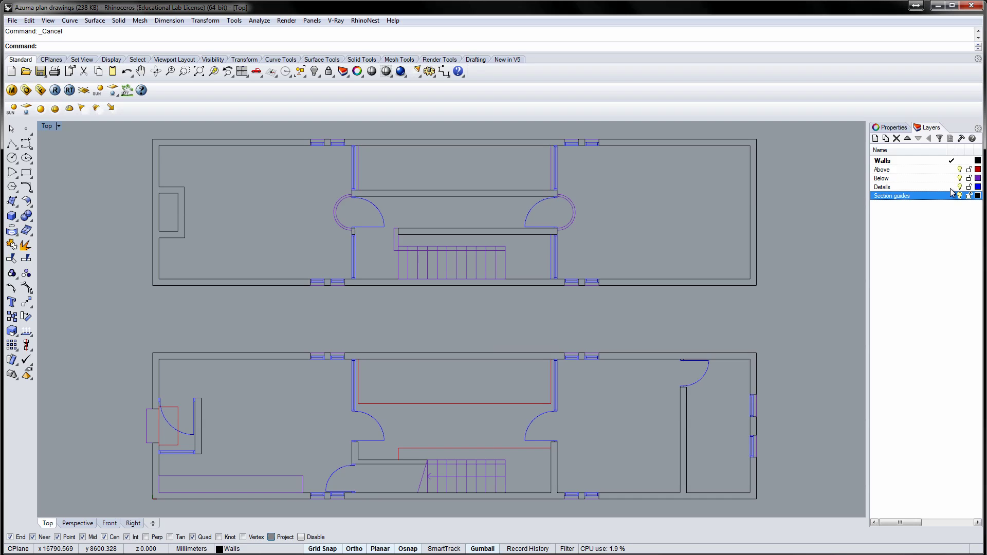
pyautogui.click(978, 196)
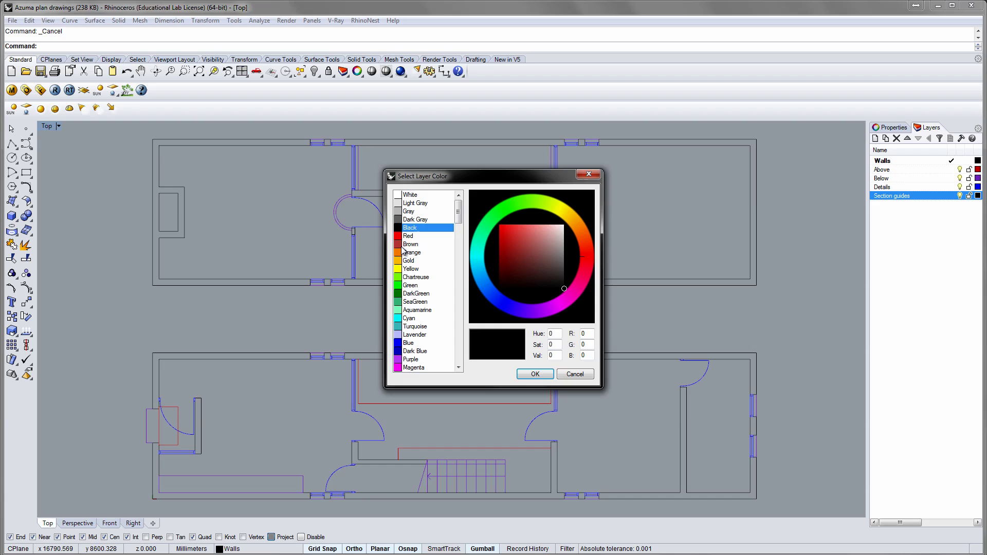
pyautogui.click(403, 245)
pyautogui.click(533, 374)
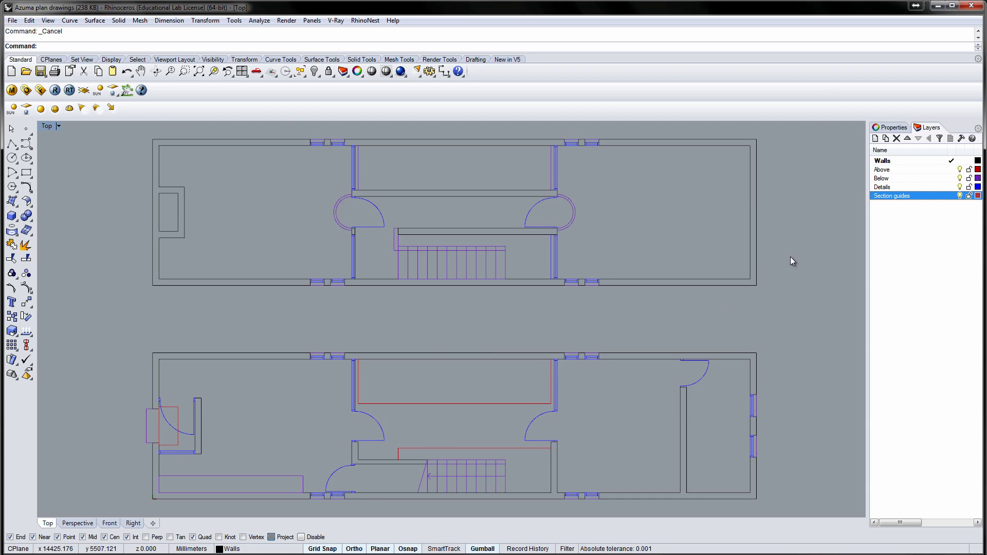
pyautogui.doubleClick(919, 196)
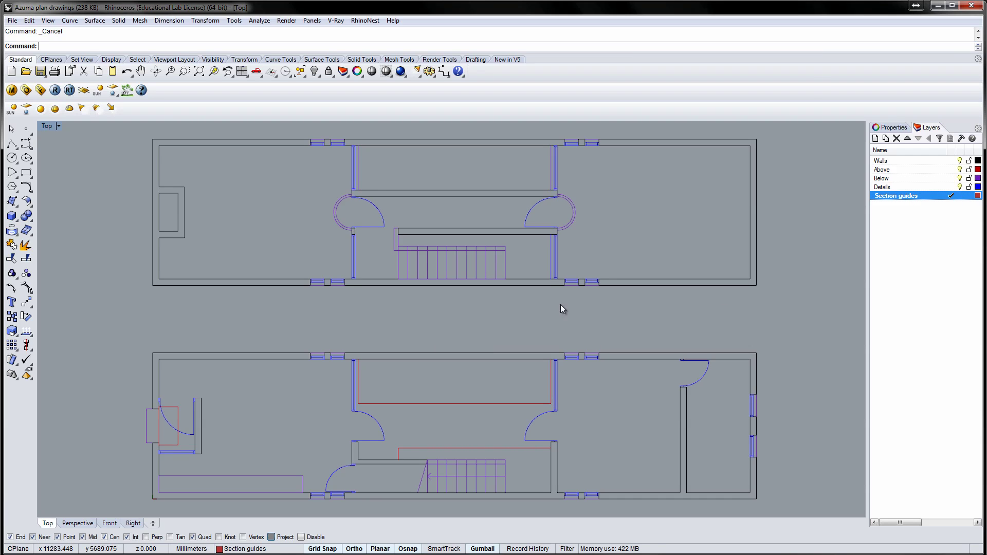
# Step: Draw a horizontal section line across the full length of the lower plan and move it down to cut through the staircase
pyautogui.click(12, 144)
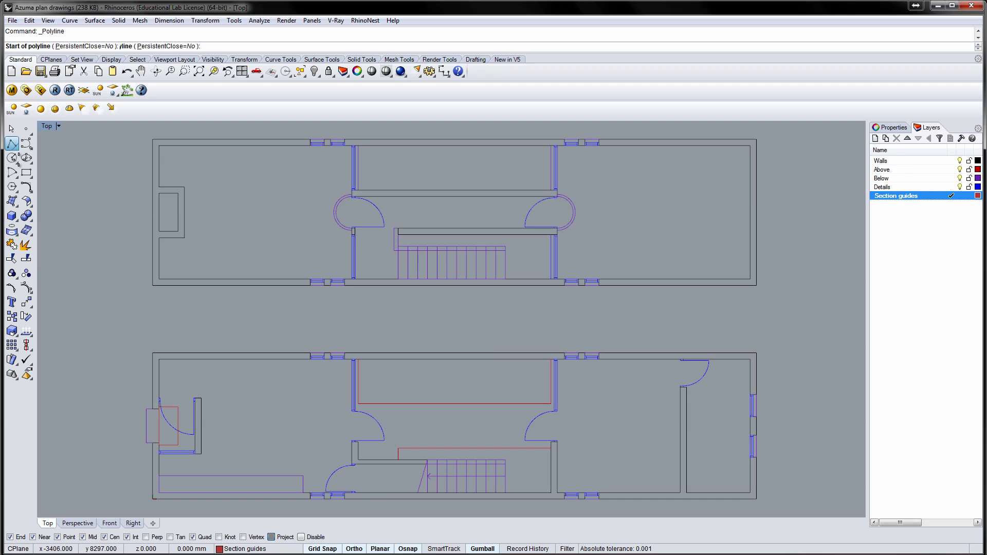
pyautogui.click(115, 393)
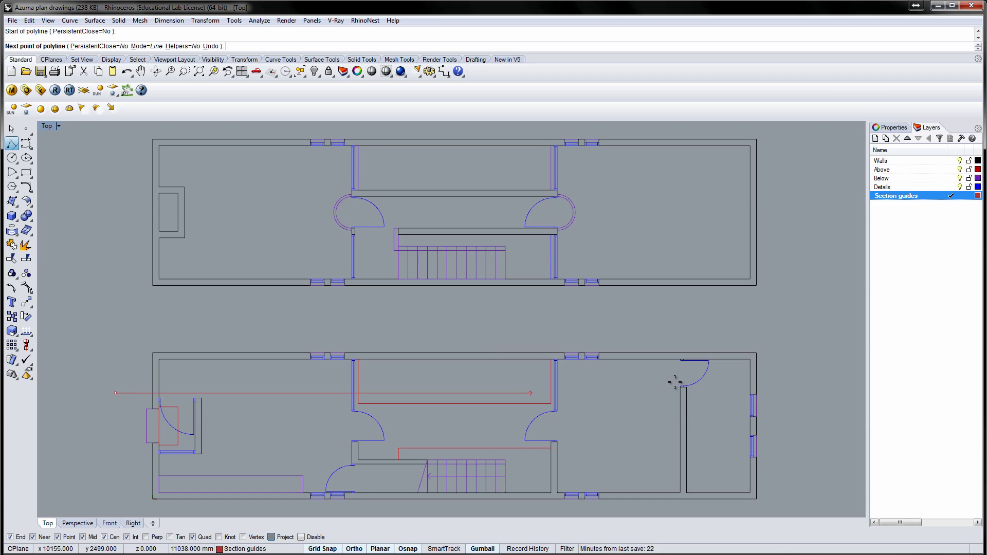
pyautogui.click(809, 388)
pyautogui.press('Return')
pyautogui.click(450, 395)
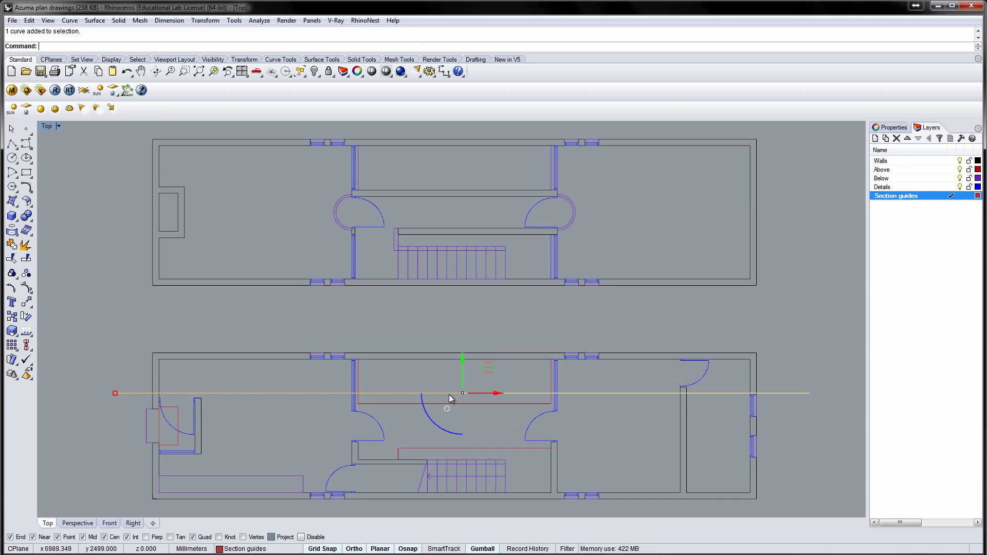
pyautogui.moveTo(463, 374); pyautogui.dragTo(463, 445)
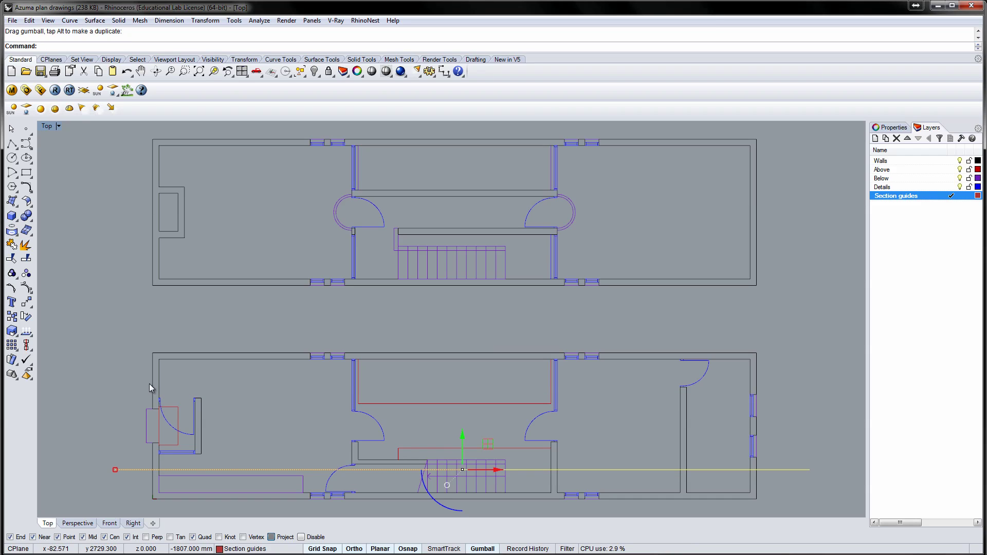
# Step: Copy the section line onto the upper plan, using the lower-left outer wall corners as matching reference points
pyautogui.press('Return')
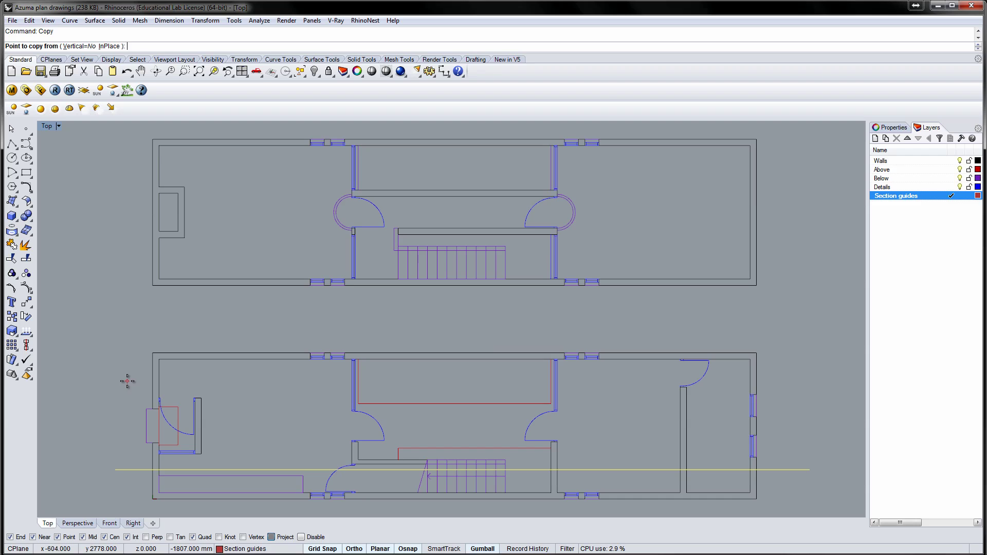
pyautogui.click(153, 499)
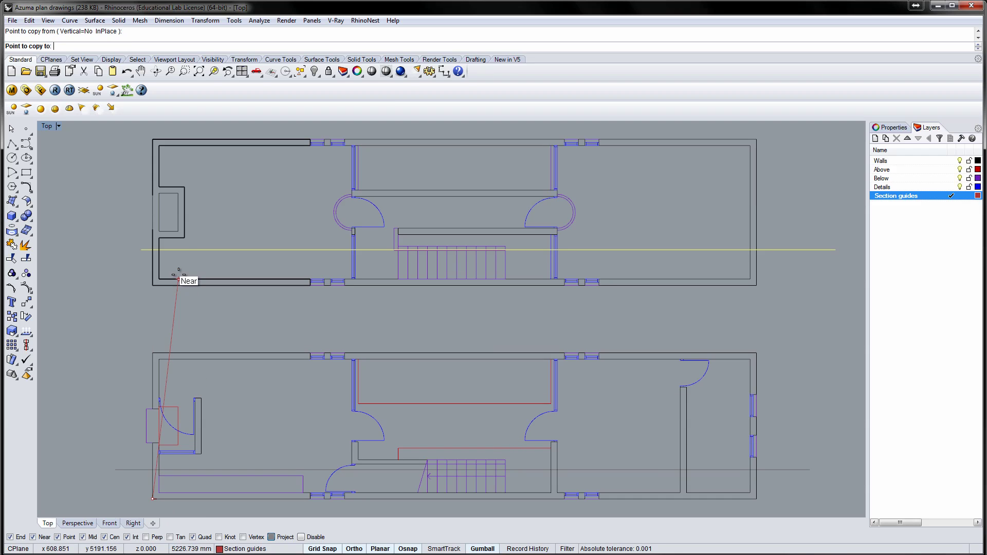
pyautogui.press('Return')
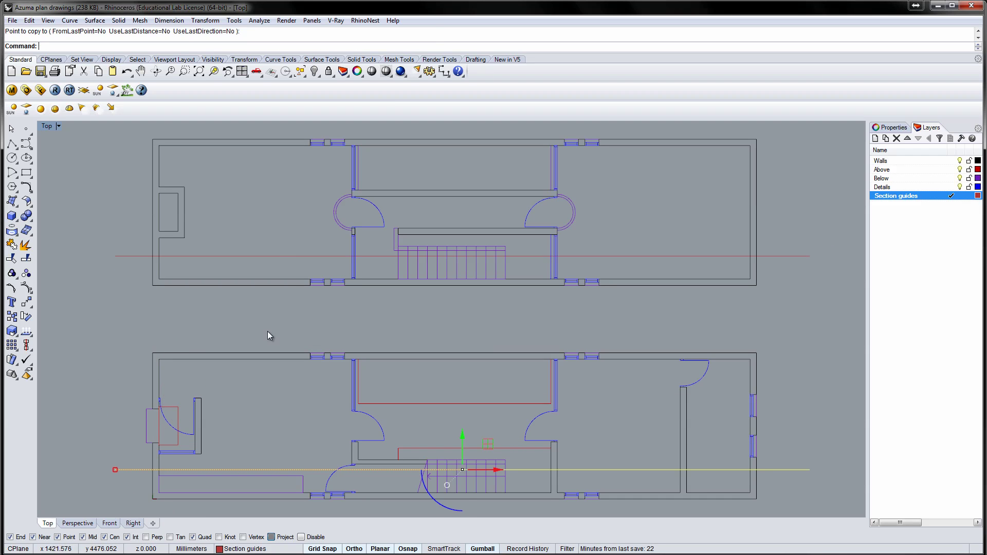
# Step: Copy the upper plan's section line straight up by about 4245 mm, clear of the plan, as the first-floor level guide
pyautogui.moveTo(281, 337); pyautogui.dragTo(277, 421, button='right')
pyautogui.click(273, 342)
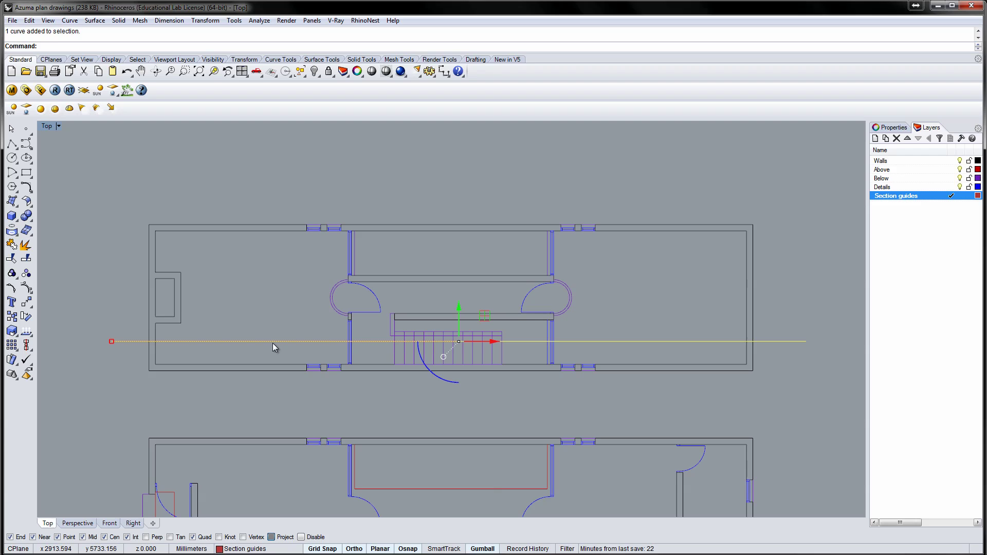
pyautogui.write('Copy')
pyautogui.press('Return')
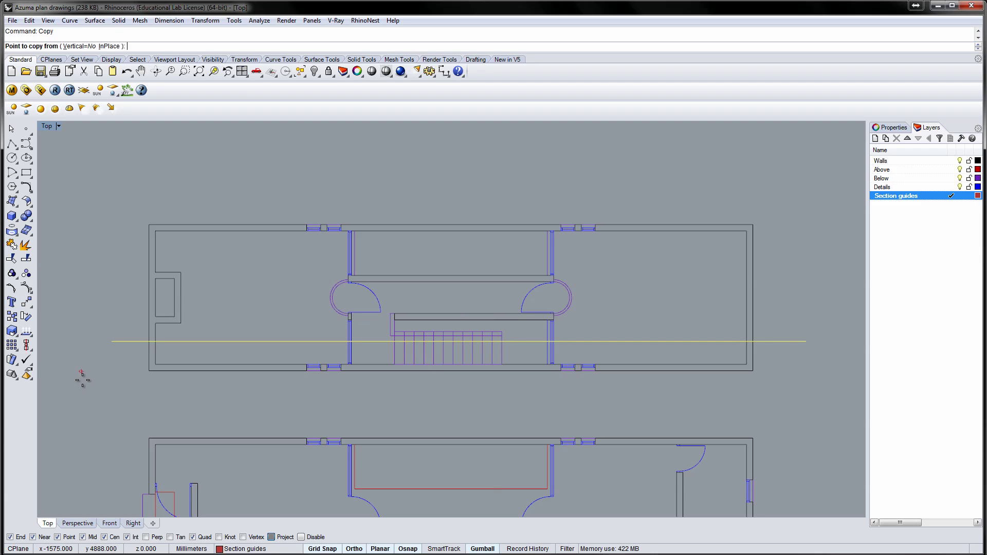
pyautogui.click(82, 379)
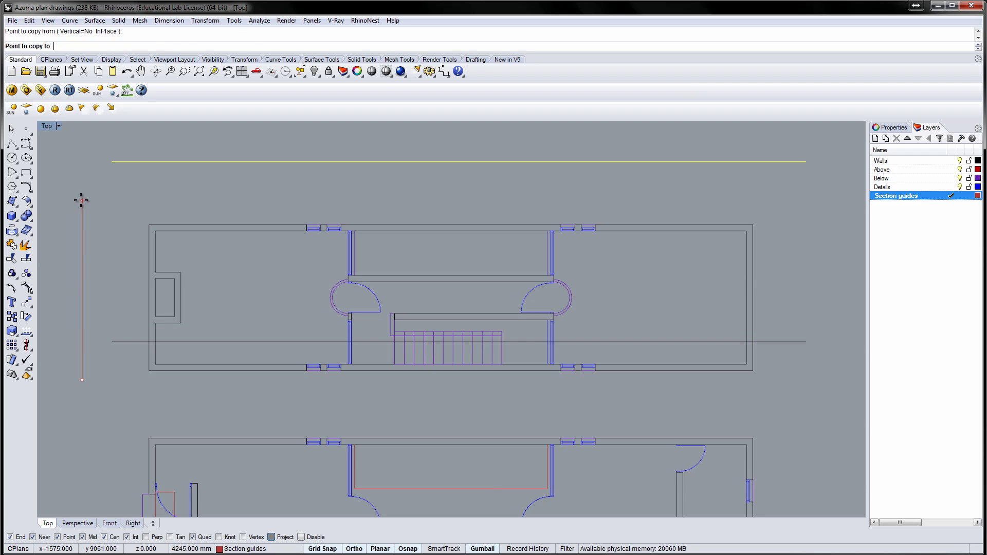
pyautogui.click(81, 200)
pyautogui.press('Return')
pyautogui.scroll(-3, 81, 200)
pyautogui.press('Escape')
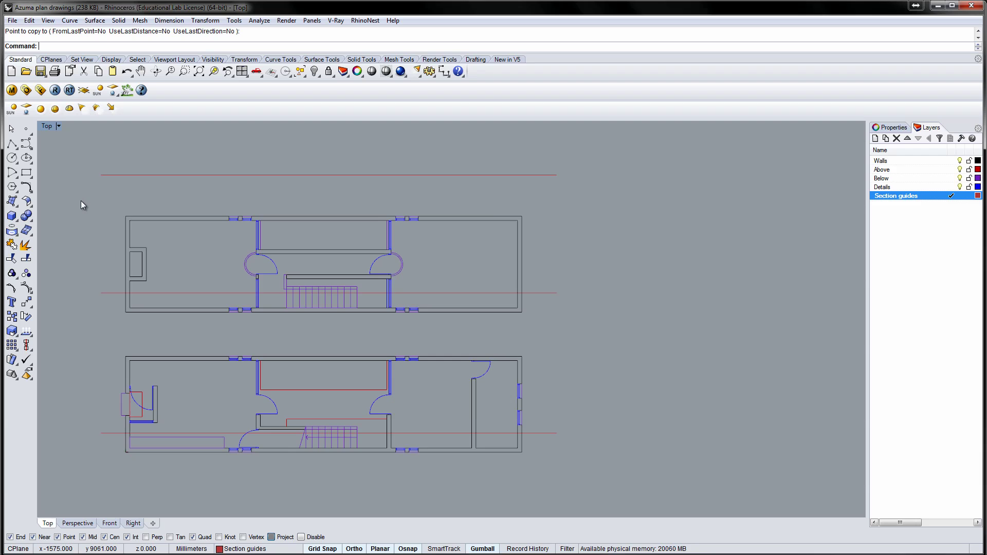
# Step: Copy the first-floor level guide 2550 mm straight up to mark the second-floor level
pyautogui.moveTo(82, 200); pyautogui.dragTo(131, 222, button='right')
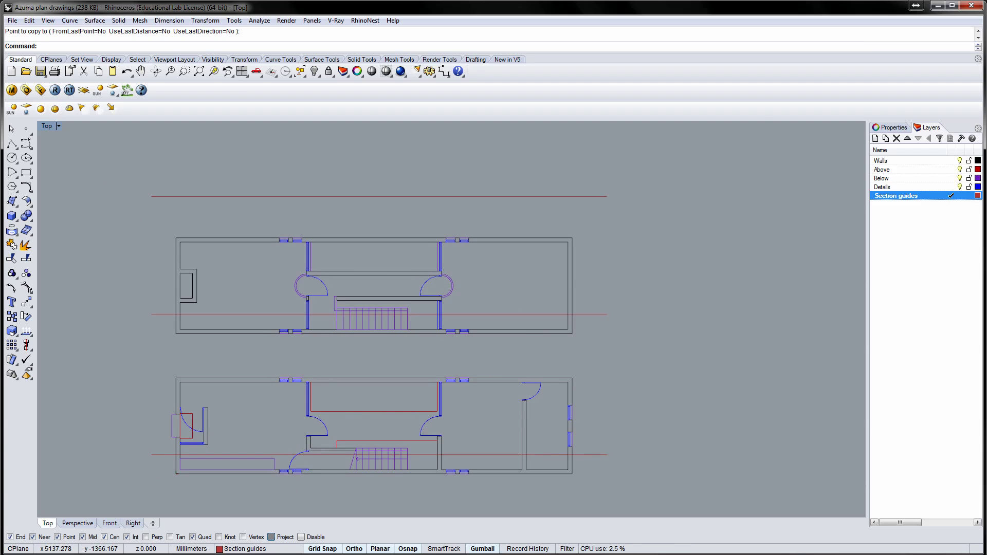
pyautogui.click(249, 196)
pyautogui.write('Co')
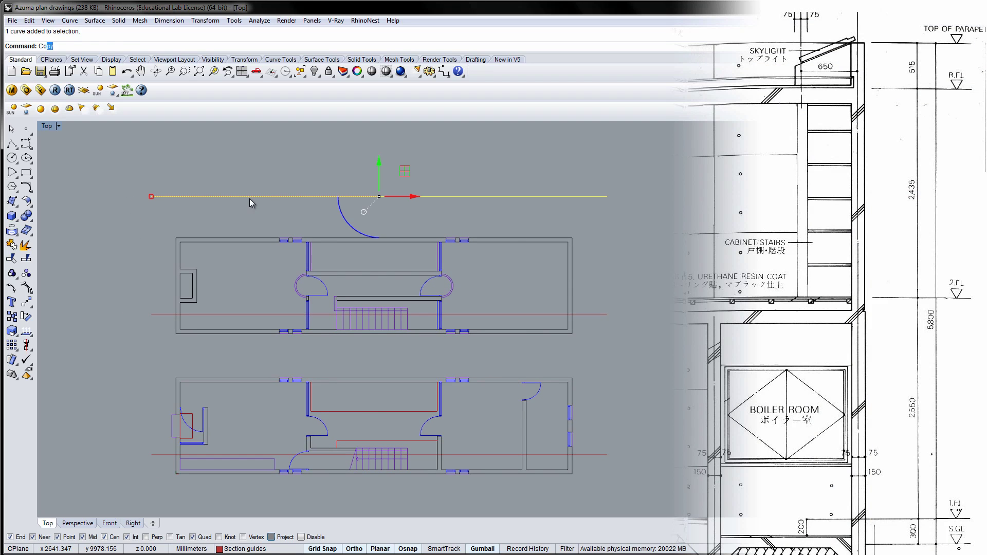
pyautogui.write('p')
pyautogui.press('Return')
pyautogui.click(679, 290)
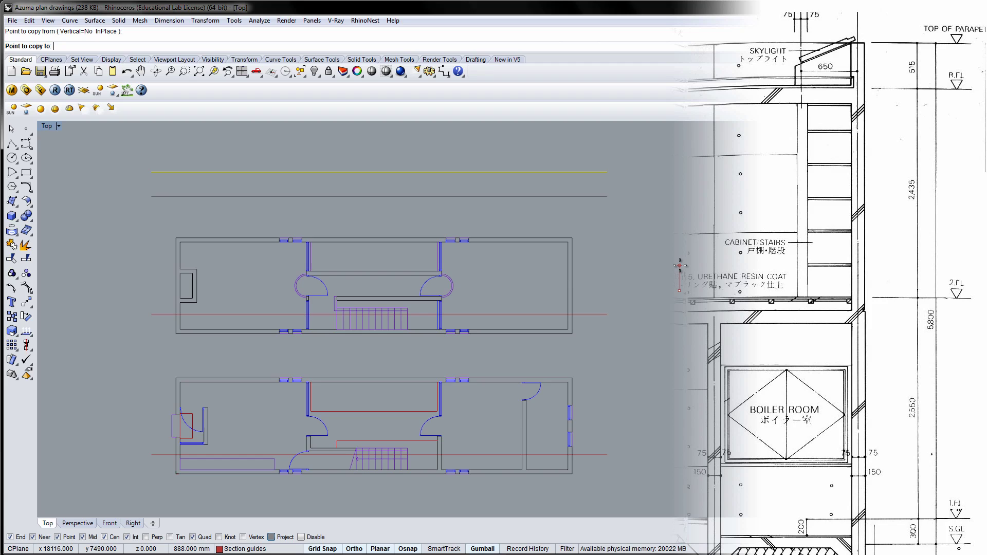
pyautogui.write('2550')
pyautogui.press('Return')
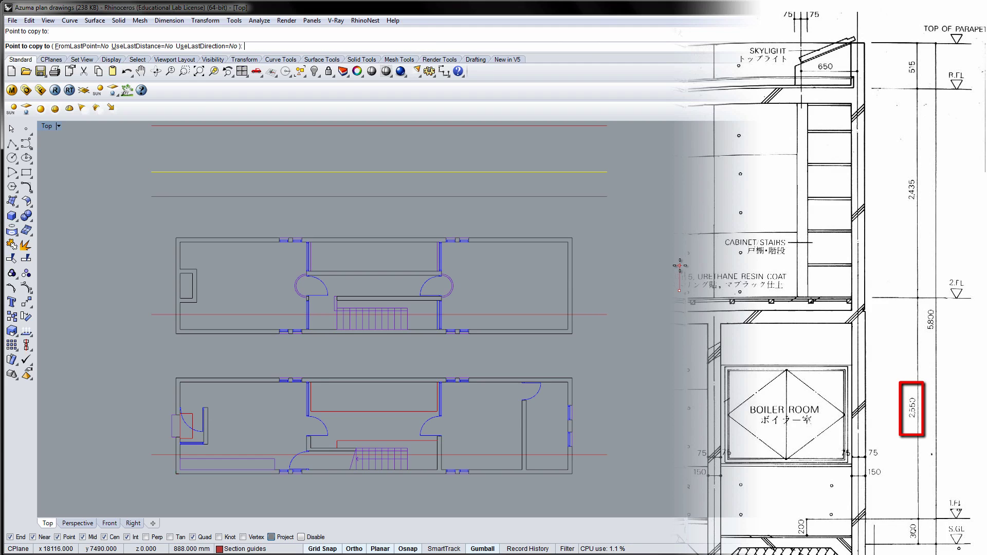
pyautogui.press('Return')
# Step: Copy the second-floor level guide 2435 mm straight up to mark the roof level
pyautogui.moveTo(680, 233); pyautogui.dragTo(689, 388, button='right')
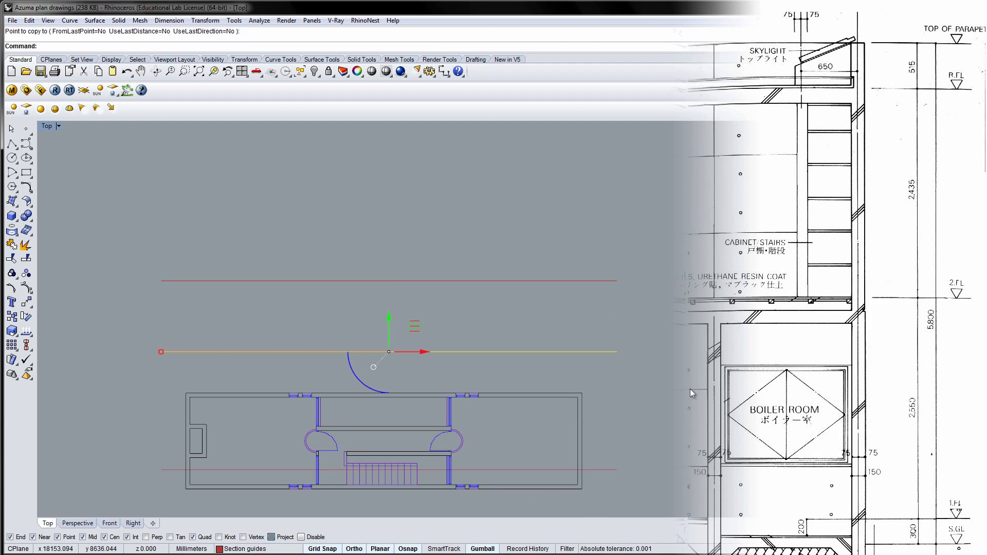
pyautogui.moveTo(651, 329); pyautogui.dragTo(604, 272)
pyautogui.write('copy')
pyautogui.press('Return')
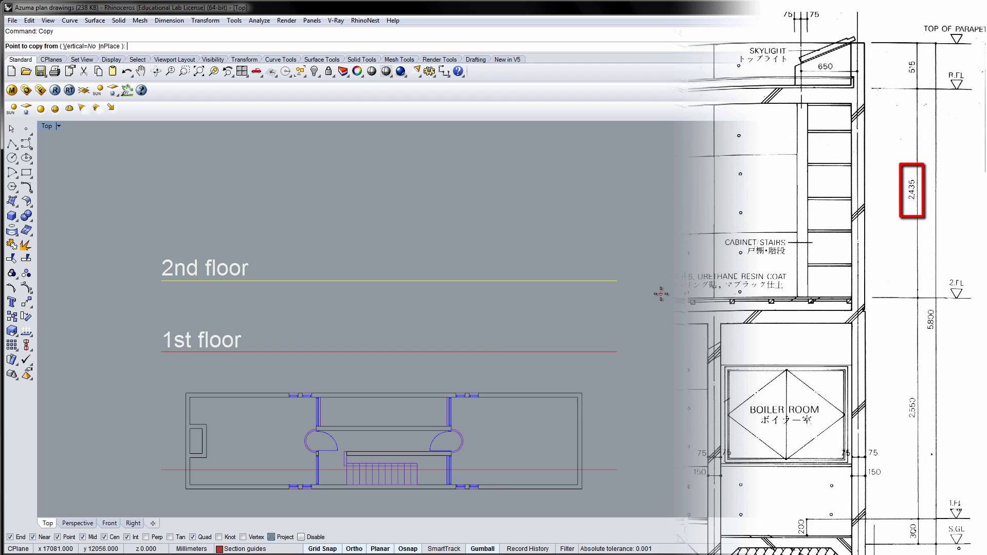
pyautogui.click(658, 308)
pyautogui.write('243')
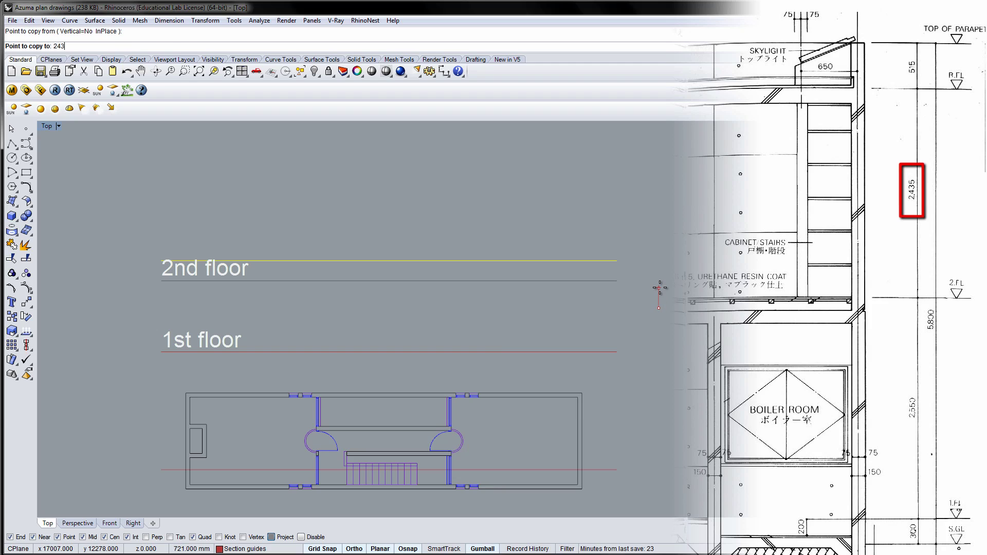
pyautogui.write('5')
pyautogui.press('Return')
pyautogui.press('Return')
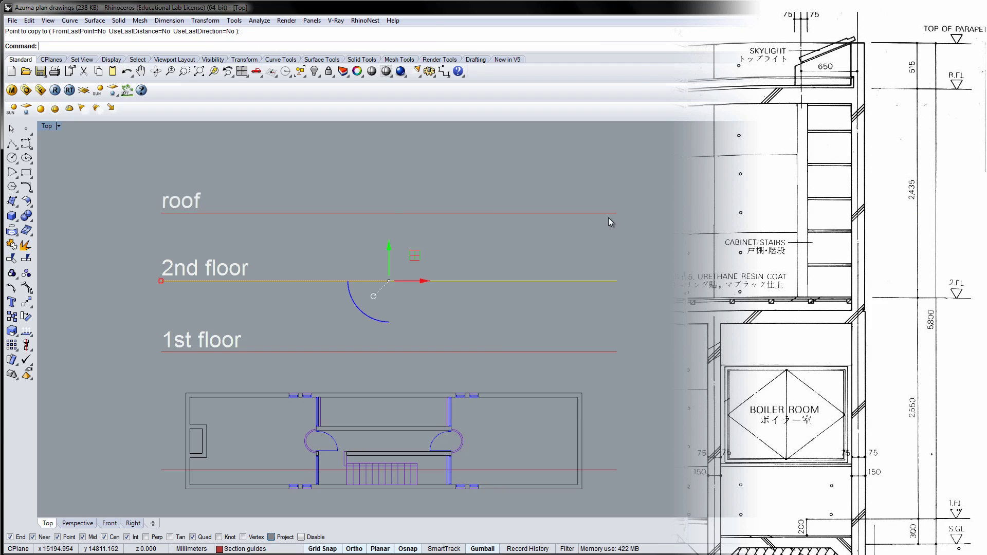
# Step: Copy the roof level guide 515 mm straight up to mark the top of the parapet
pyautogui.click(607, 215)
pyautogui.write('copy')
pyautogui.press('Return')
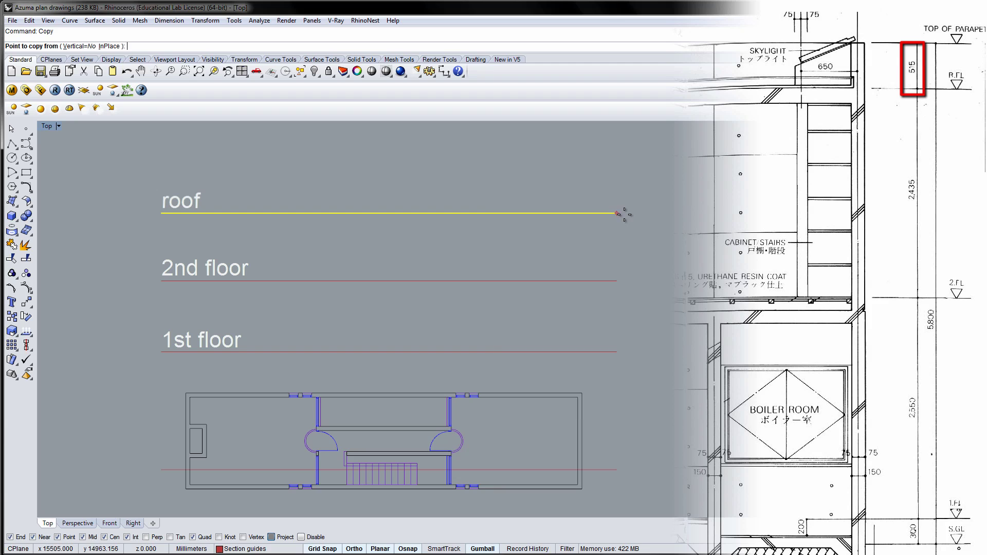
pyautogui.click(650, 251)
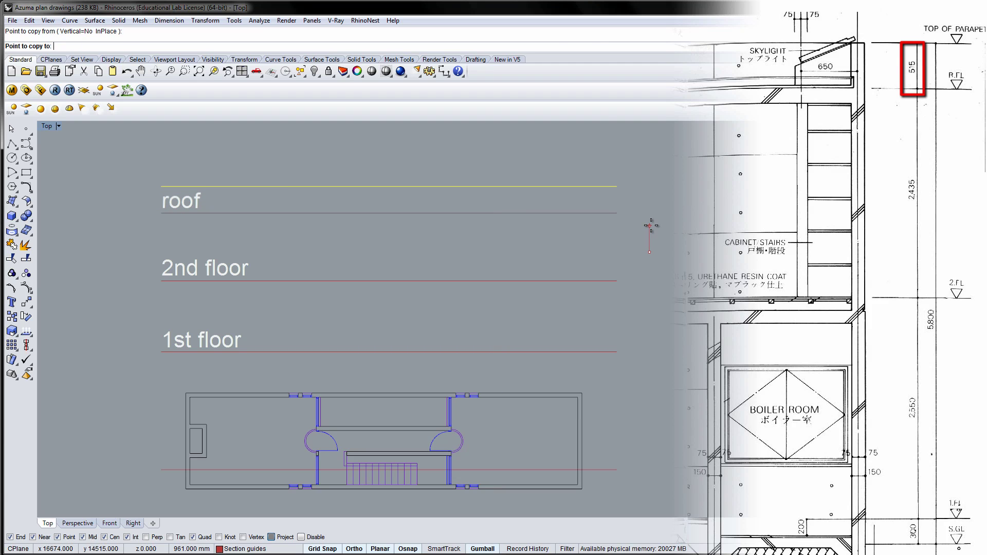
pyautogui.write('515')
pyautogui.press('Return')
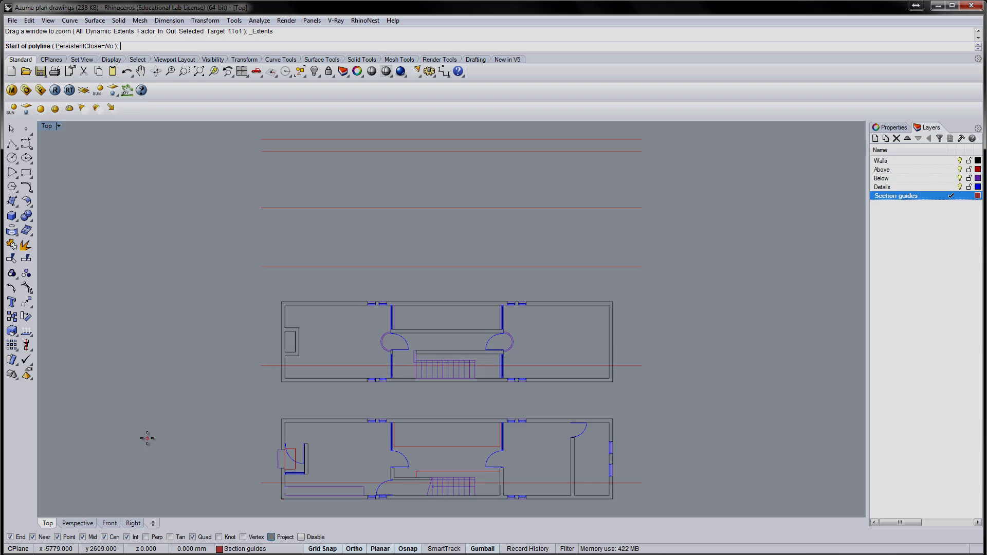
# Step: Draw a vertical guide from the lower plan's left outer wall face, at its section line, up to the parapet line
pyautogui.click(281, 483)
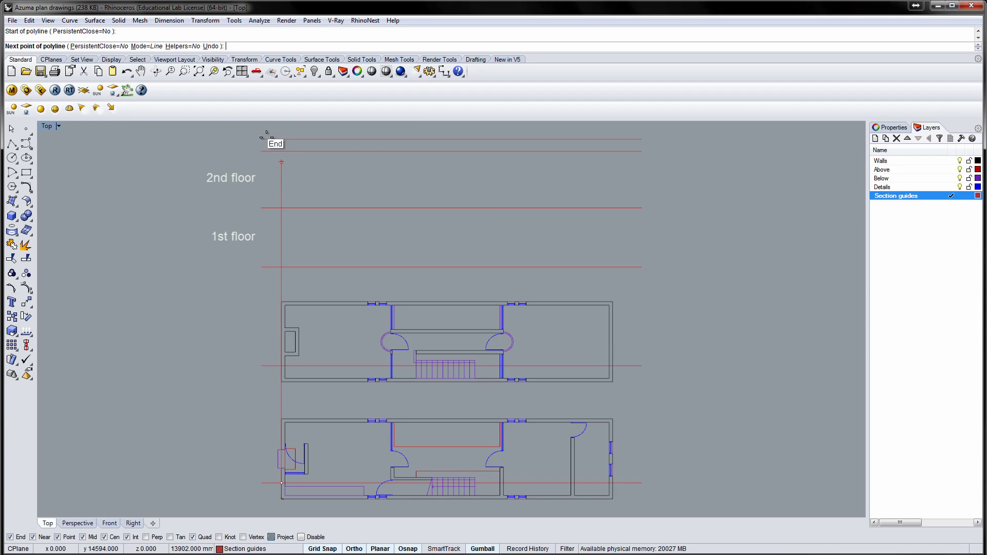
pyautogui.click(281, 139)
pyautogui.press('Return')
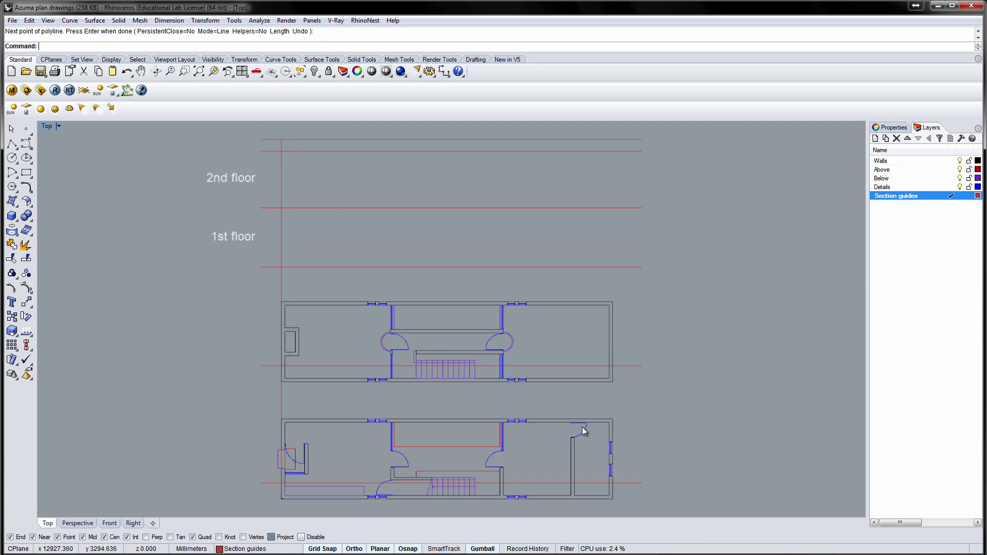
# Step: Draw a vertical guide from the lower plan's right outer wall face, at its section line, up to the parapet line
pyautogui.press('Return')
pyautogui.click(611, 482)
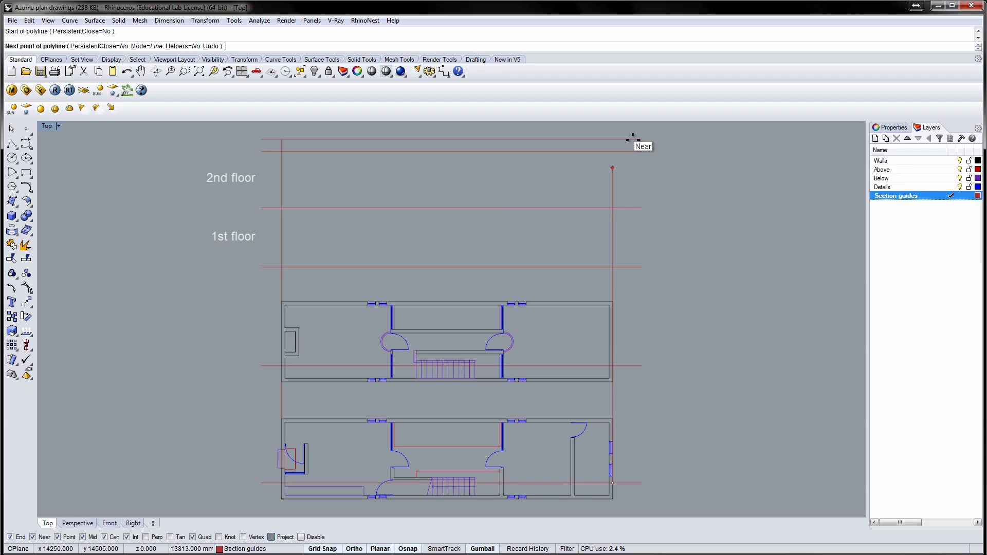
pyautogui.click(611, 139)
pyautogui.press('Return')
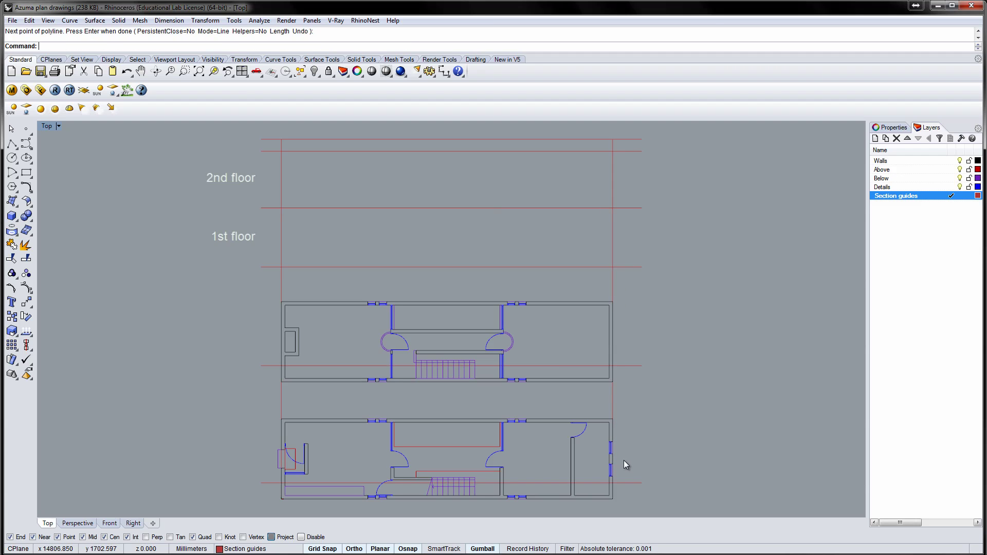
# Step: Draw vertical guides from the lower plan's right and left inner wall faces up to the parapet line
pyautogui.press('Return')
pyautogui.click(611, 420)
pyautogui.click(611, 139)
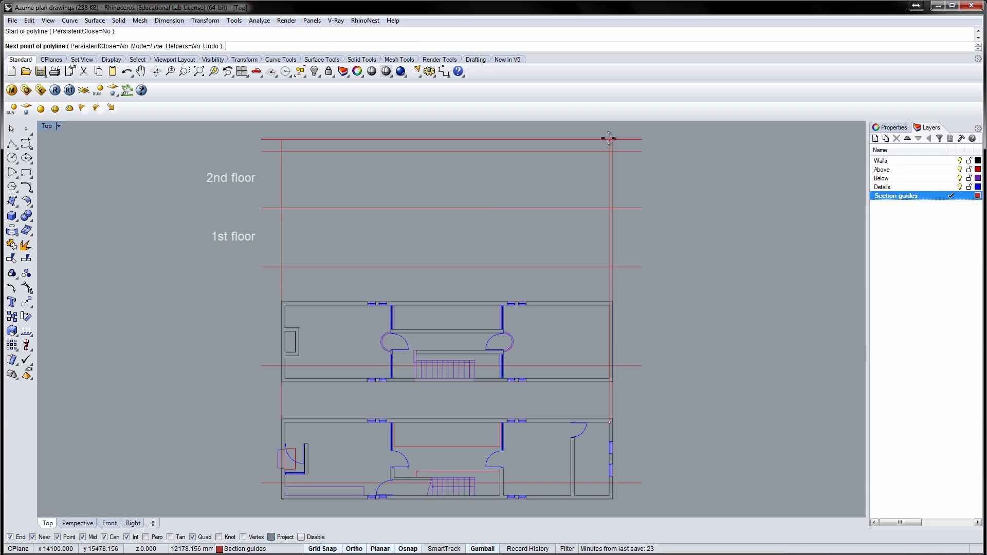
pyautogui.press('Return')
pyautogui.press('Return')
pyautogui.click(283, 419)
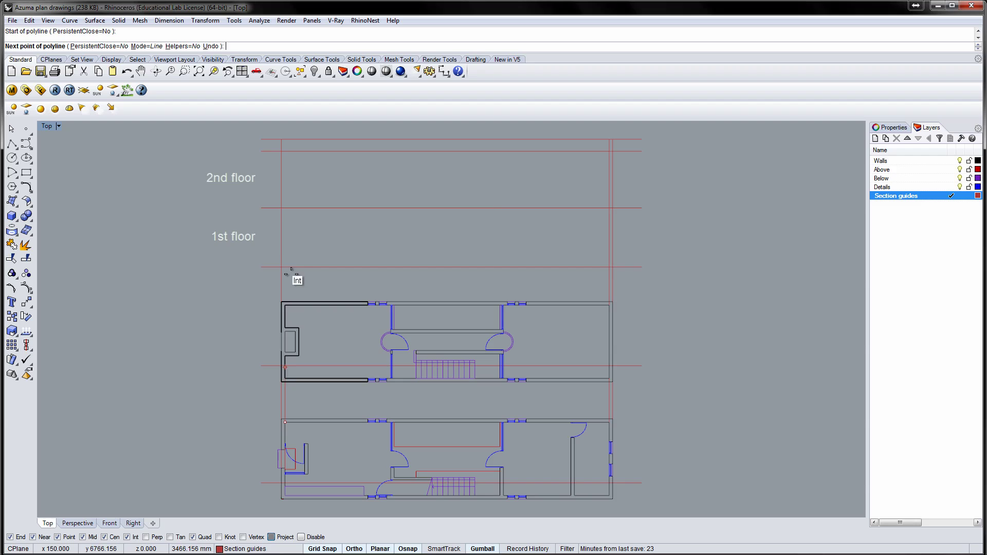
pyautogui.click(284, 139)
pyautogui.press('Return')
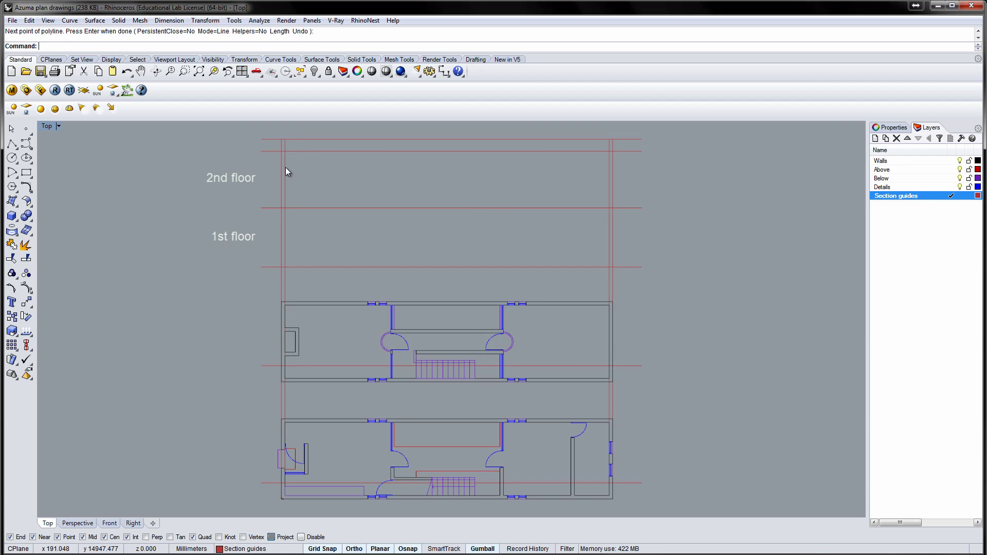
# Step: Project vertical guides from the faces of the lower plan's right partition and courtyard right wall up to the second-floor level line
pyautogui.press('Return')
pyautogui.click(572, 483)
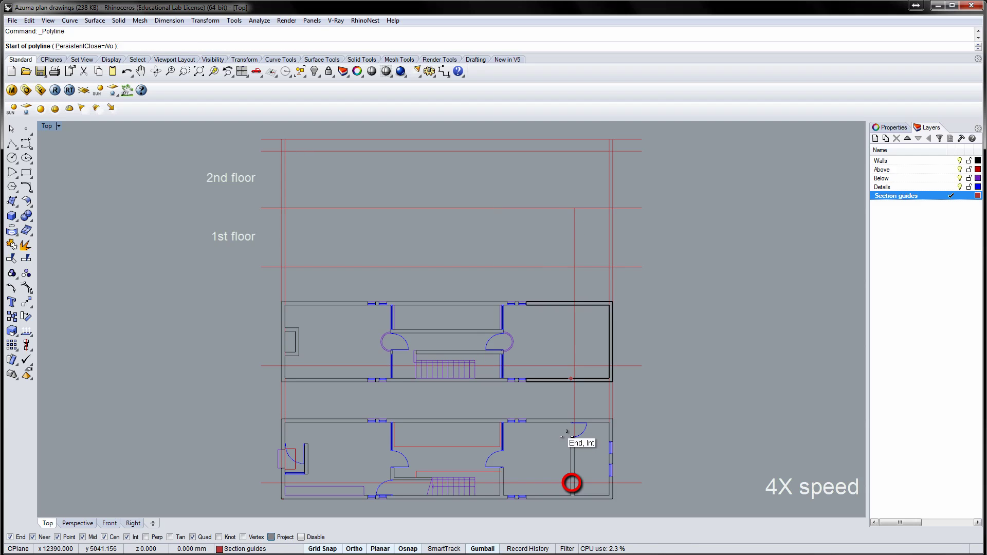
pyautogui.click(572, 207)
pyautogui.press('Return')
pyautogui.press('Return')
pyautogui.click(502, 483)
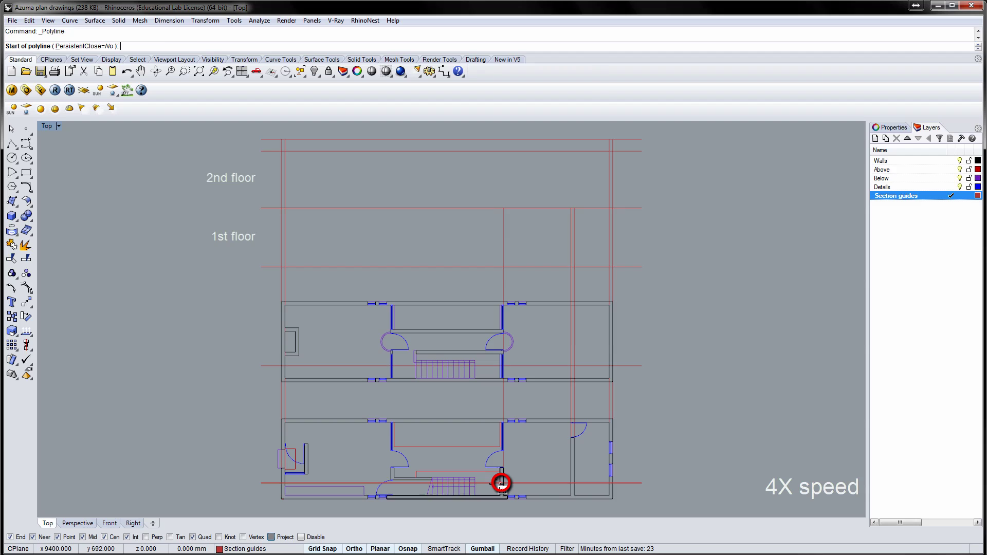
pyautogui.click(503, 207)
pyautogui.press('Return')
# Step: Project vertical guides from the lower plan's courtyard left wall and the entrance partition up to the second-floor level line
pyautogui.press('Return')
pyautogui.click(390, 484)
pyautogui.click(390, 208)
pyautogui.press('Return')
pyautogui.press('Return')
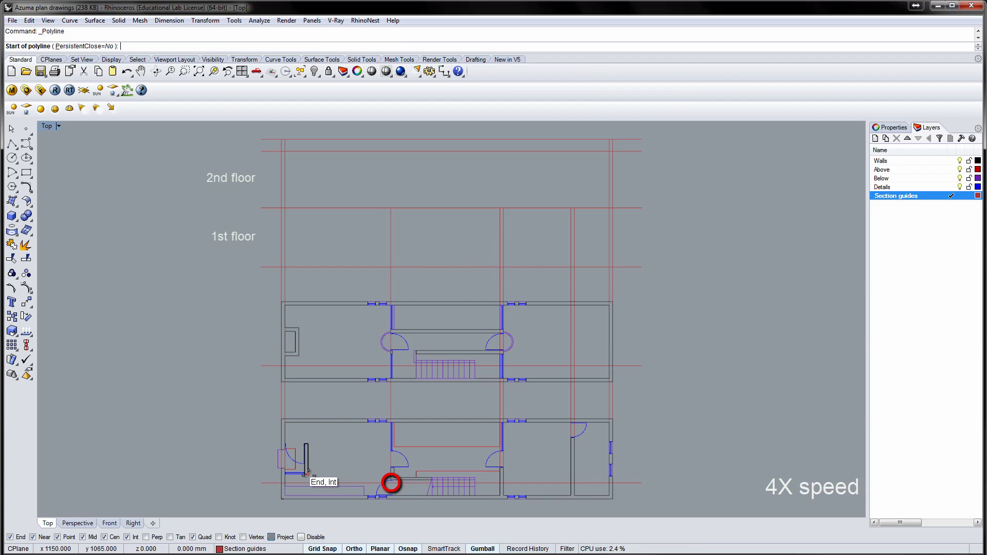
pyautogui.click(306, 473)
pyautogui.click(305, 208)
pyautogui.press('Return')
# Step: Draw a vertical guide from the inner face of the boxed projection on the upper plan's left wall up to the parapet line
pyautogui.press('Return')
pyautogui.click(298, 355)
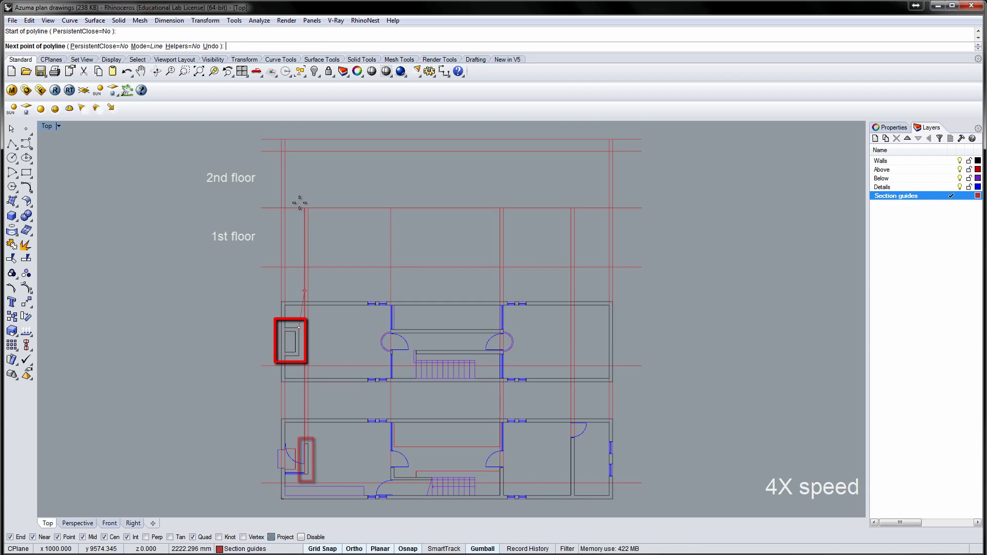
pyautogui.click(298, 138)
pyautogui.press('Return')
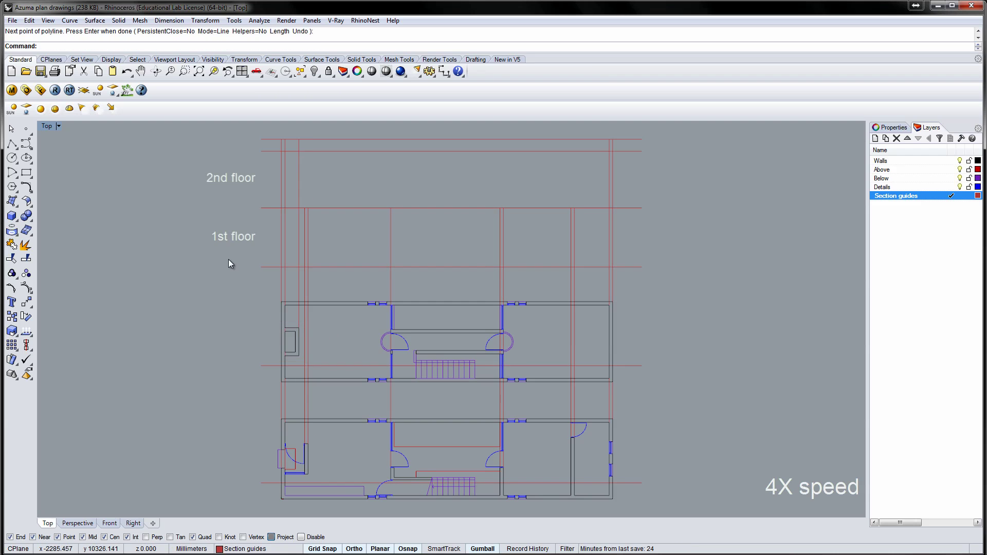
# Step: Make the Walls layer current and trace the section's outer walls and partitions with rectangles between the level guides
pyautogui.doubleClick(896, 160)
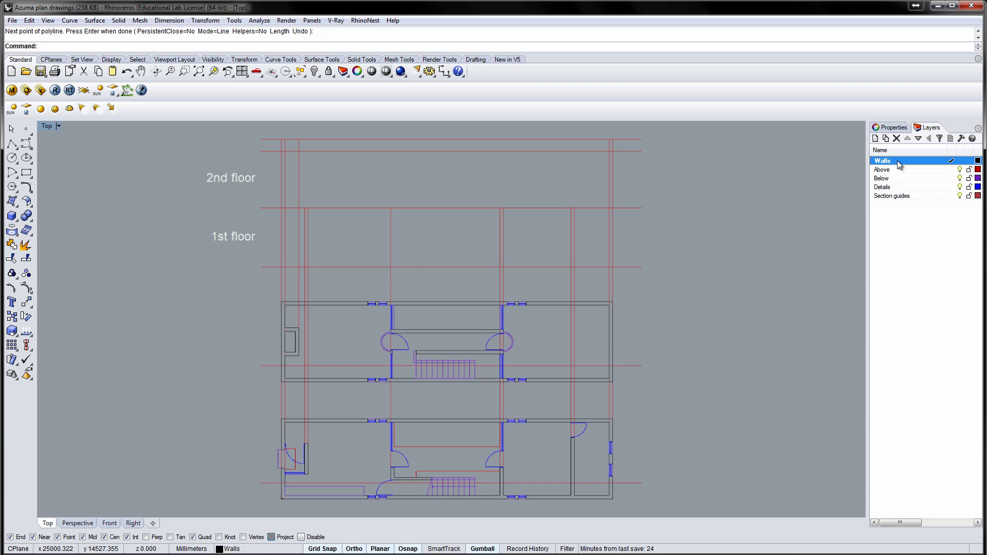
pyautogui.click(26, 173)
pyautogui.click(281, 138)
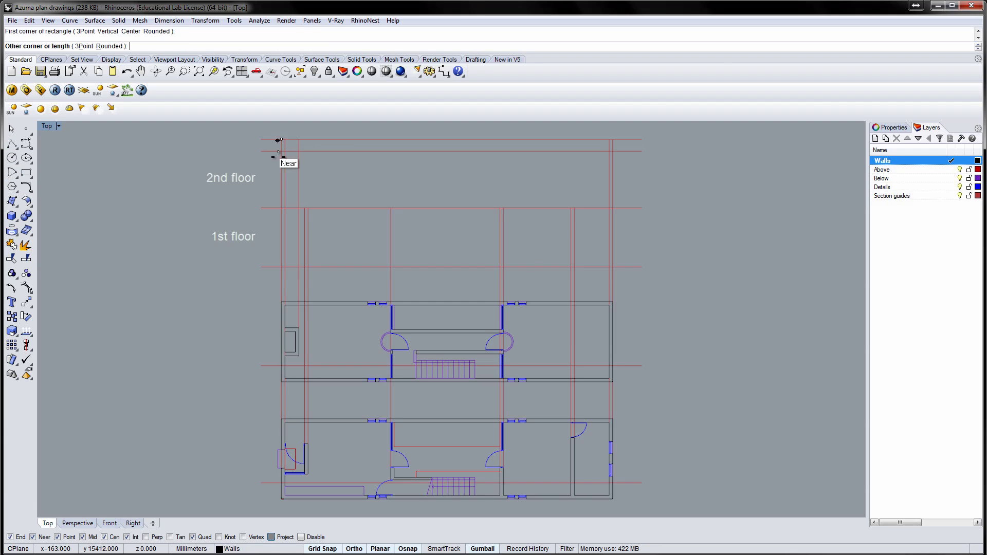
pyautogui.click(285, 267)
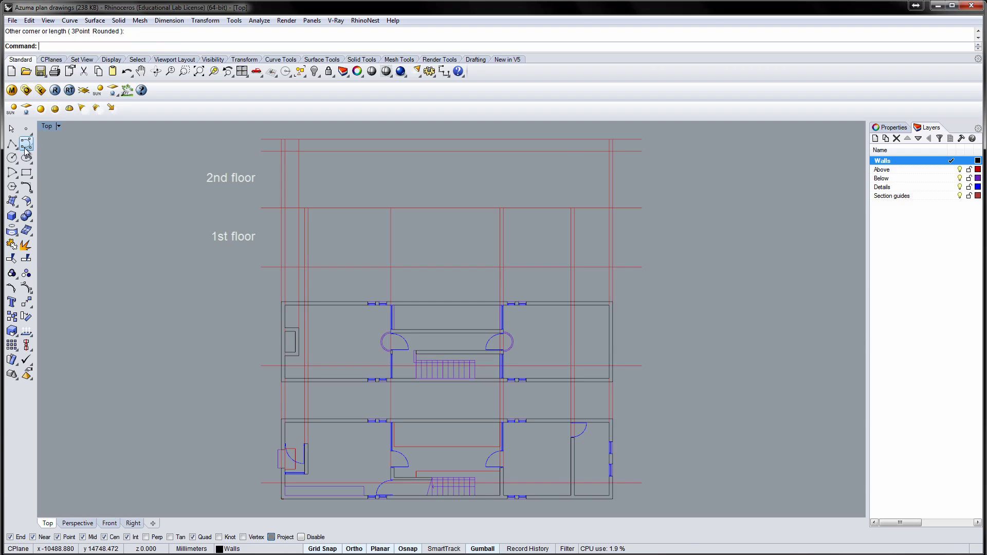
pyautogui.click(27, 173)
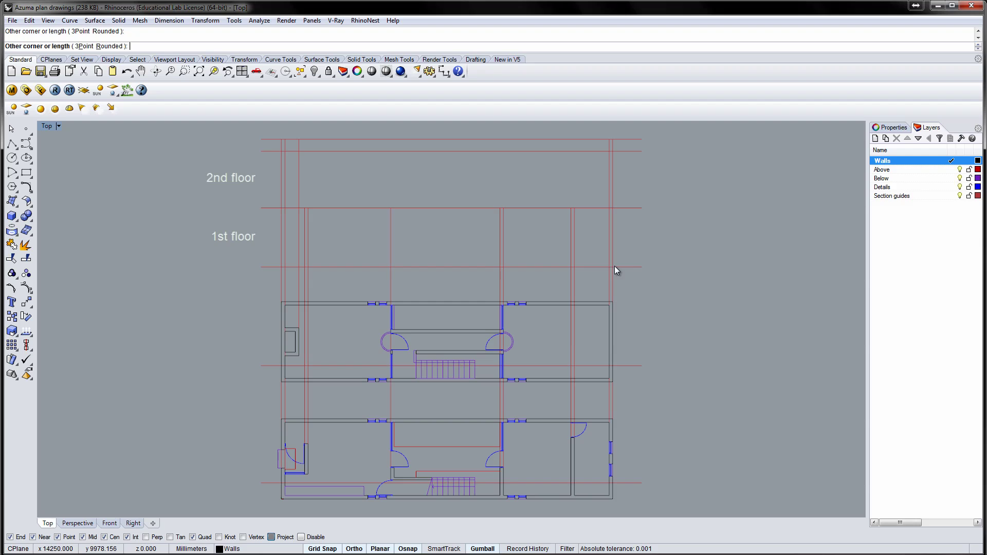
pyautogui.press('Escape')
# Step: Delete the vertical guides of the traced outer walls and partitions
pyautogui.click(281, 277)
pyautogui.press('Delete')
pyautogui.click(305, 278)
pyautogui.press('Delete')
pyautogui.click(503, 278)
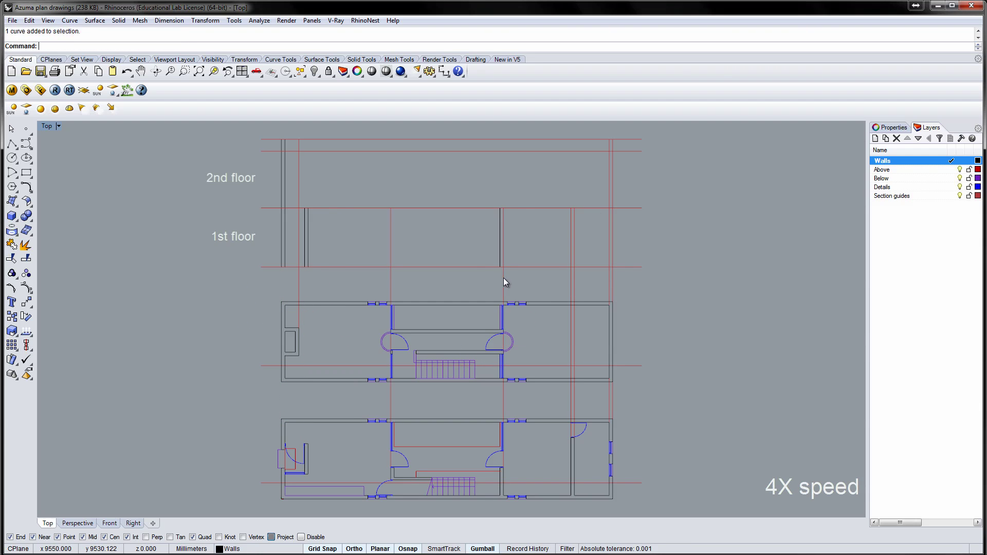
pyautogui.press('Delete')
pyautogui.click(574, 279)
pyautogui.press('Delete')
pyautogui.click(609, 280)
pyautogui.press('Delete')
pyautogui.click(612, 280)
pyautogui.press('Delete')
# Step: Draw horizontal lines along the parapet and roof levels between the outer faces of the section's outer walls
pyautogui.click(12, 144)
pyautogui.click(281, 139)
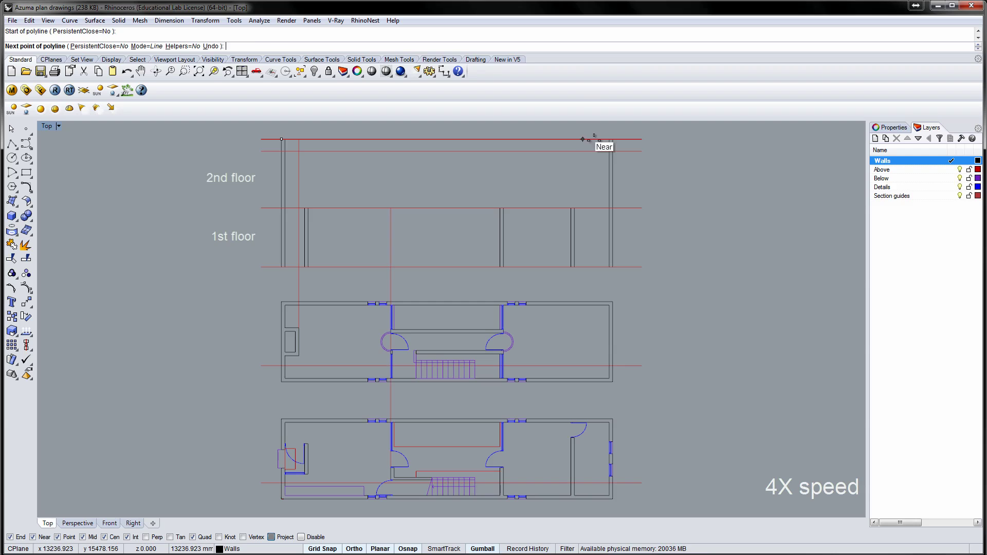
pyautogui.click(612, 139)
pyautogui.press('Return')
pyautogui.click(282, 151)
pyautogui.click(612, 151)
pyautogui.press('Return')
# Step: Draw horizontal lines along the second-floor and first-floor levels between the outer faces of the section's outer walls
pyautogui.press('Return')
pyautogui.click(281, 208)
pyautogui.click(612, 207)
pyautogui.press('Return')
pyautogui.press('Return')
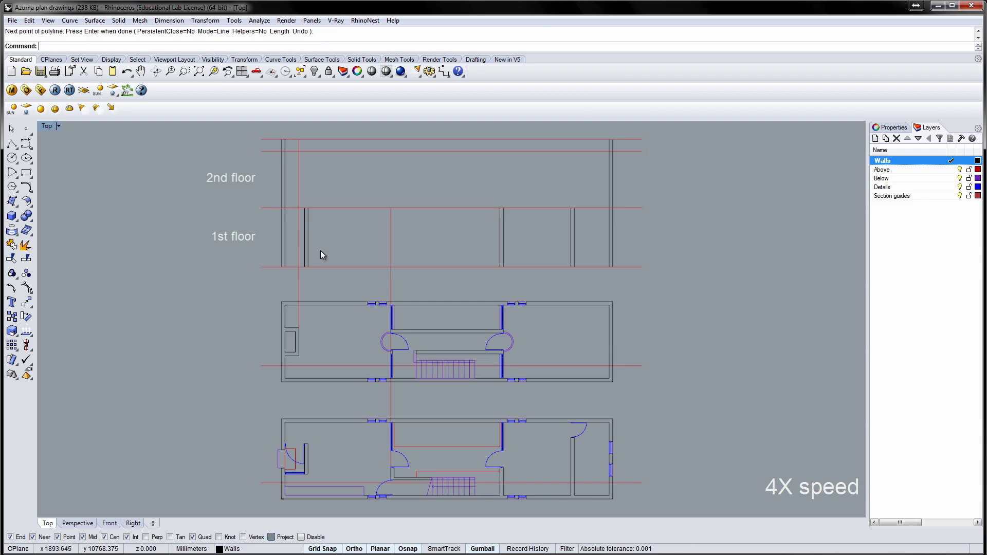
pyautogui.click(281, 267)
pyautogui.click(612, 266)
pyautogui.press('Return')
pyautogui.click(299, 286)
pyautogui.press('Delete')
pyautogui.hotkey('ctrl', 'z')
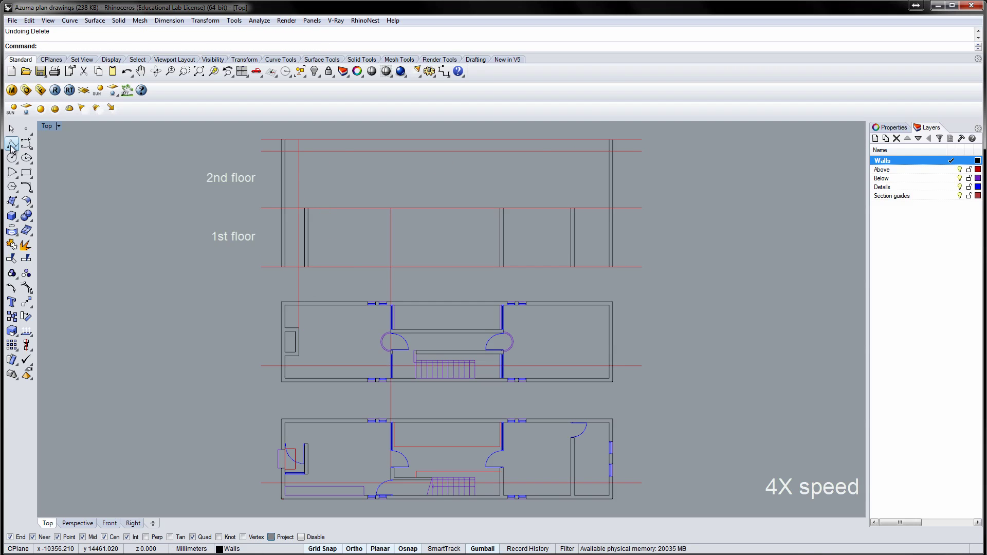
# Step: Trace the wall projection's guide with a line between the second-floor level and the parapet, and delete the guide
pyautogui.click(11, 143)
pyautogui.click(285, 151)
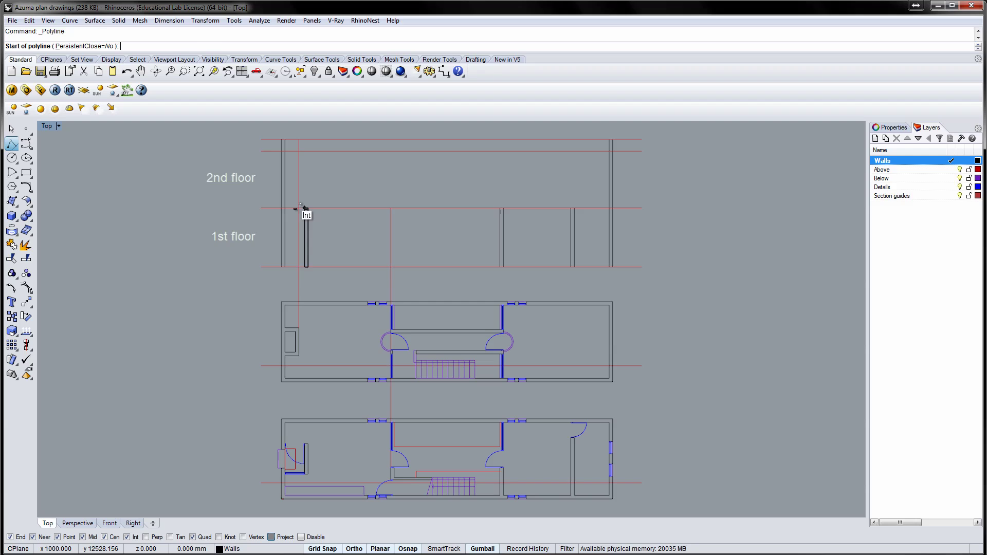
pyautogui.click(299, 139)
pyautogui.press('Return')
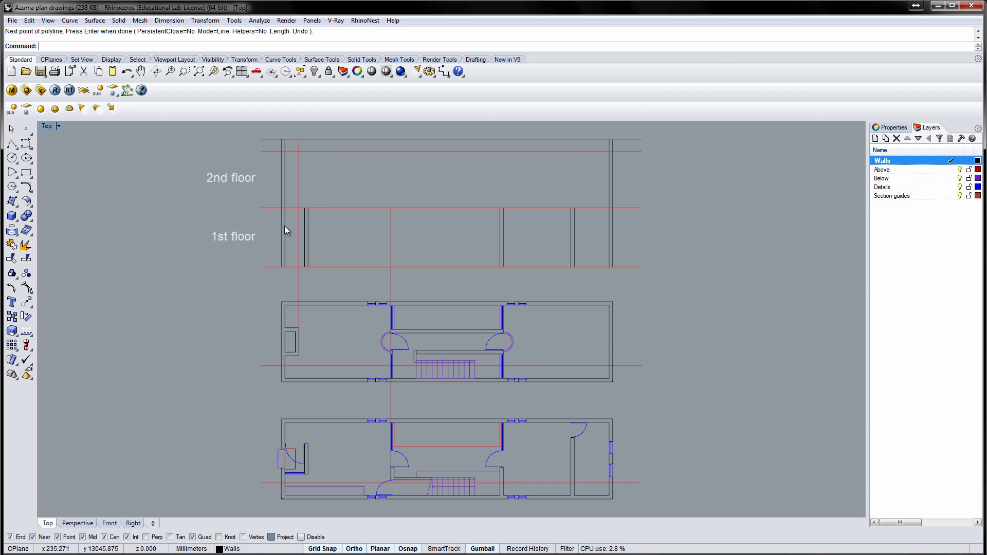
pyautogui.press('Delete')
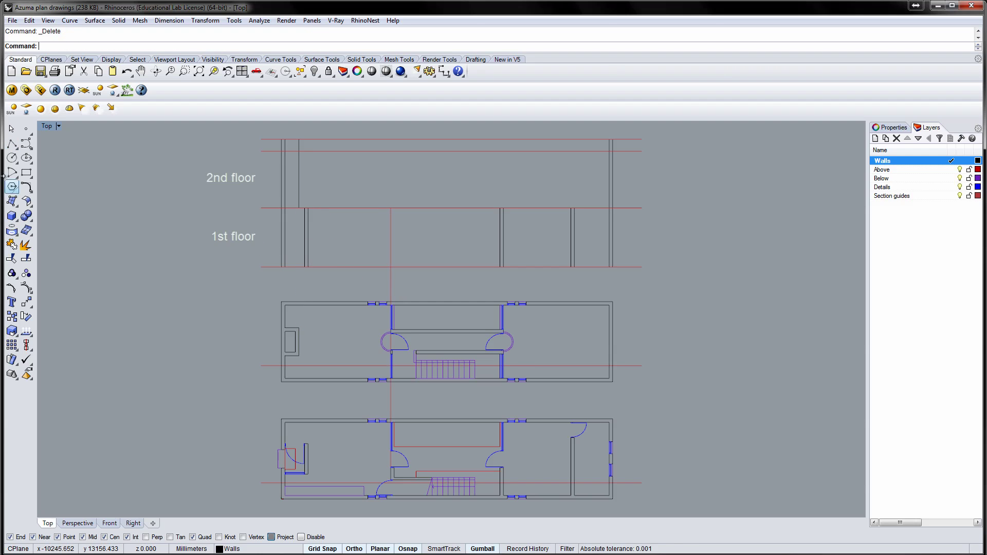
# Step: Draw the courtyard's left wall line from the second-floor to the first-floor level, and delete its guide and the horizontal level guides
pyautogui.click(12, 145)
pyautogui.click(391, 208)
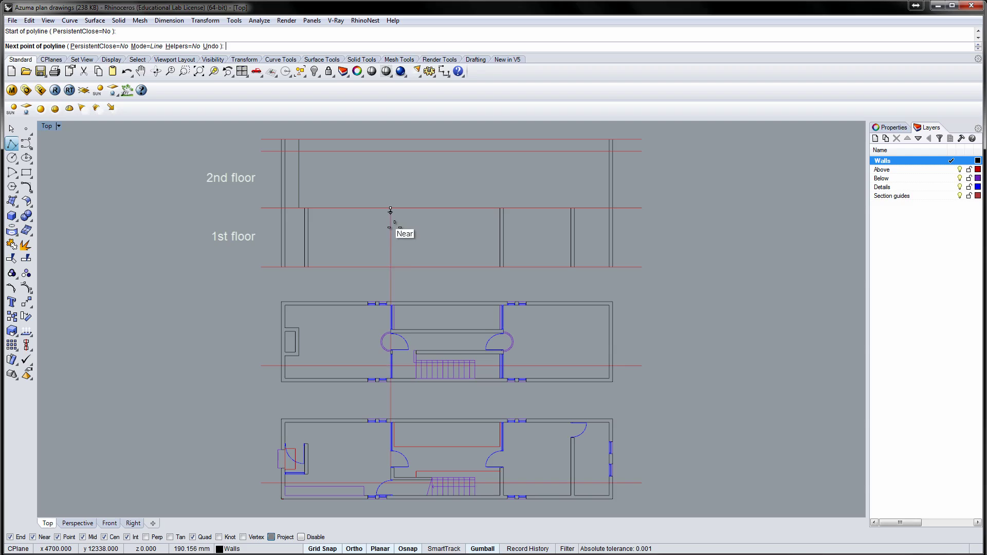
pyautogui.click(391, 267)
pyautogui.press('Return')
pyautogui.click(391, 276)
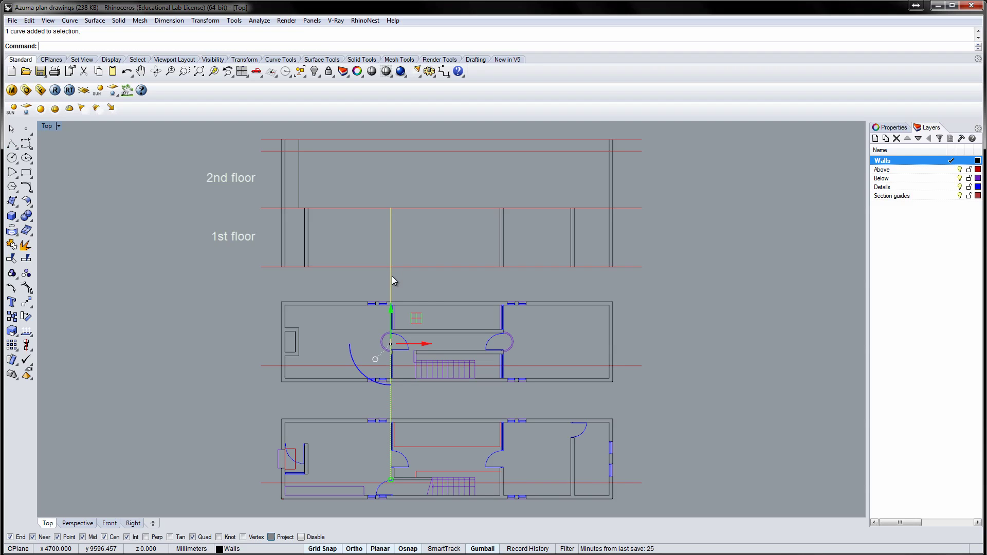
pyautogui.press('Delete')
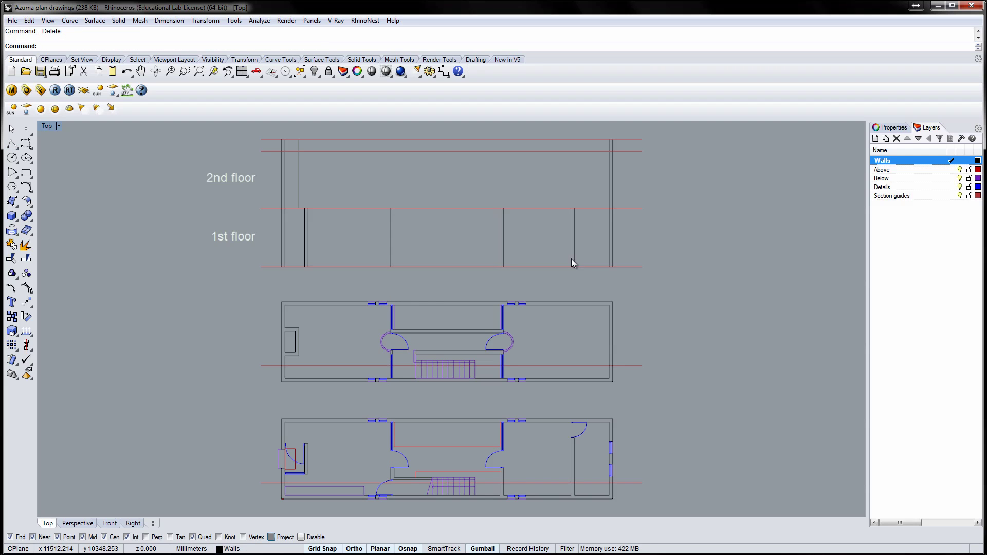
pyautogui.moveTo(631, 134); pyautogui.dragTo(628, 126)
pyautogui.press('Delete')
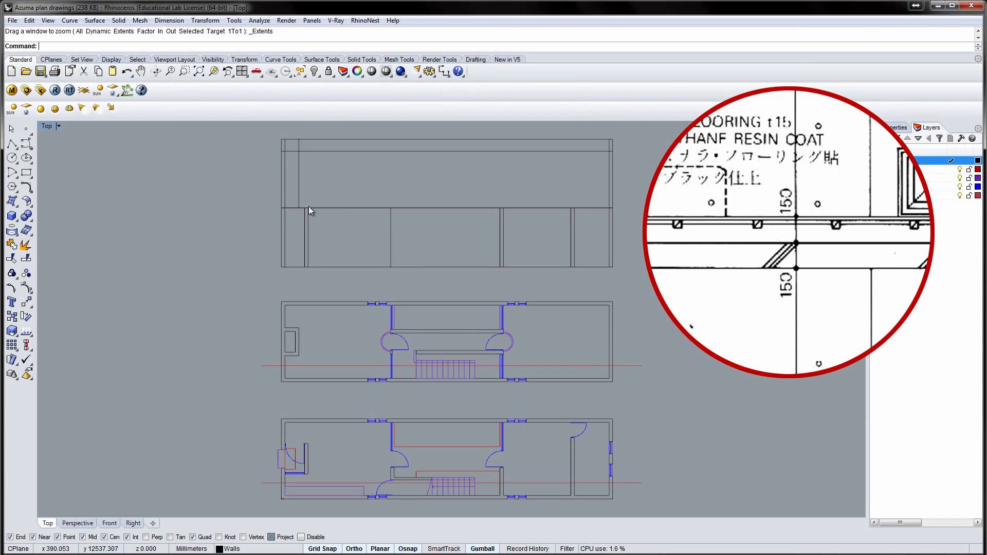
# Step: Copy the section's second-floor line 150 mm straight up
pyautogui.click(312, 208)
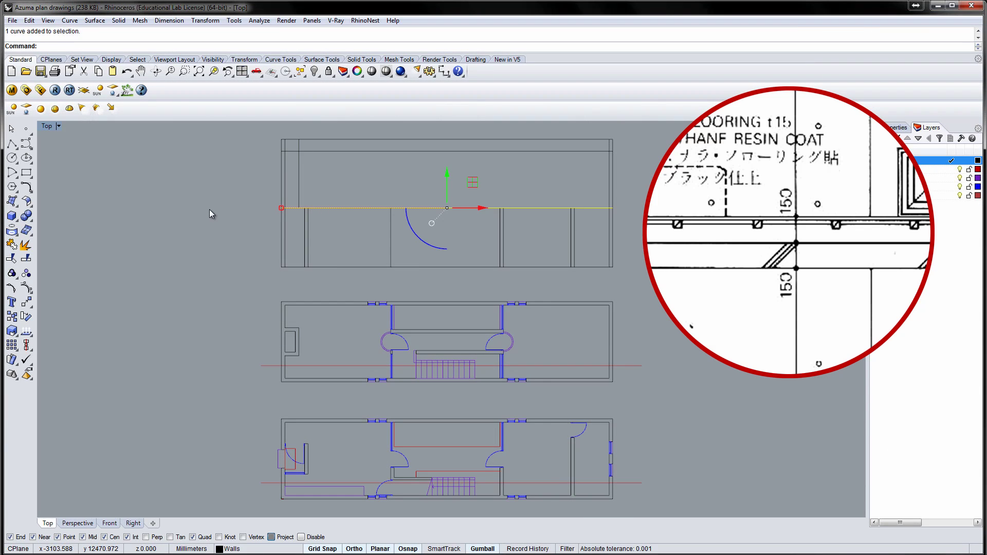
pyautogui.write('Copy')
pyautogui.press('Return')
pyautogui.click(170, 235)
pyautogui.write('02')
pyautogui.press('Return')
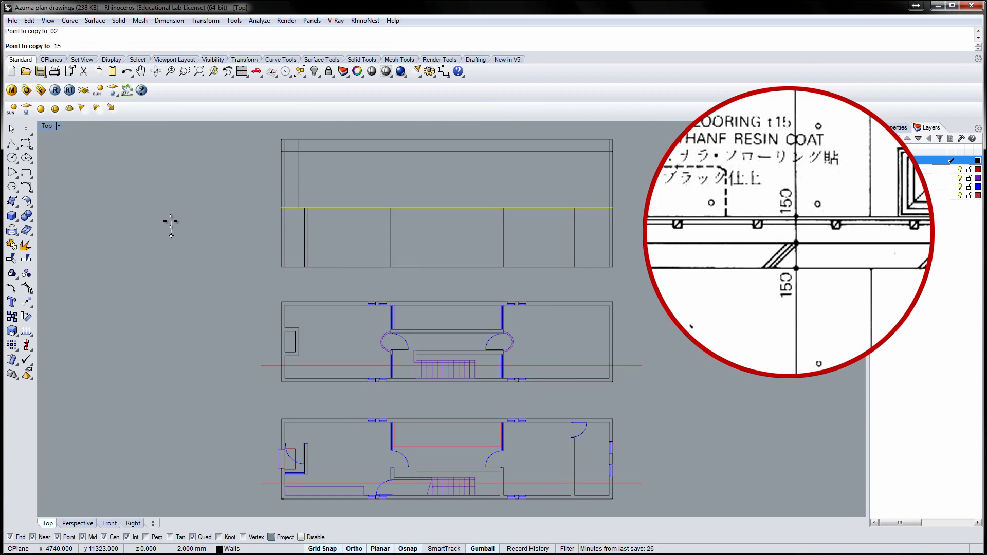
pyautogui.write('150')
pyautogui.press('Return')
pyautogui.press('Return')
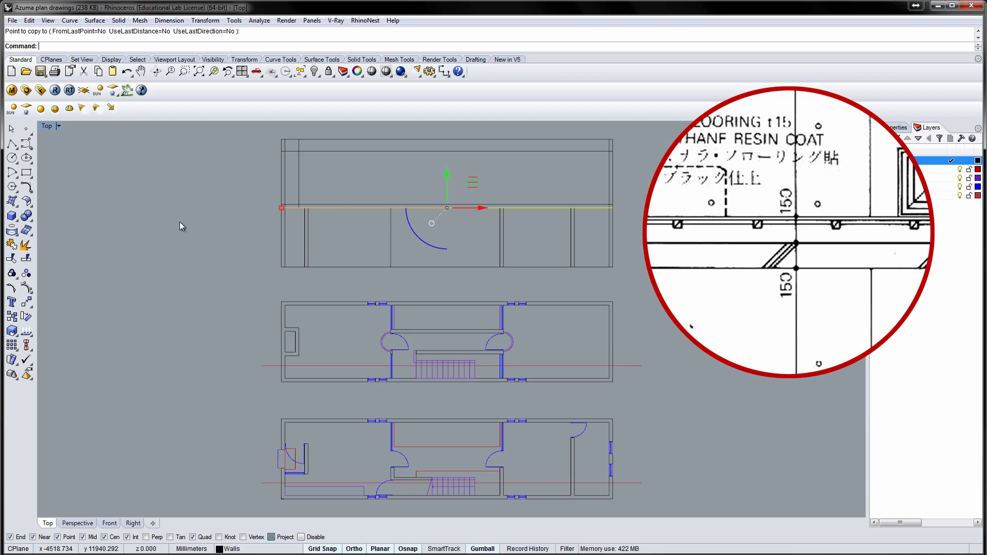
# Step: Copy the section's second-floor line 150 mm straight down
pyautogui.write('Copy')
pyautogui.press('Return')
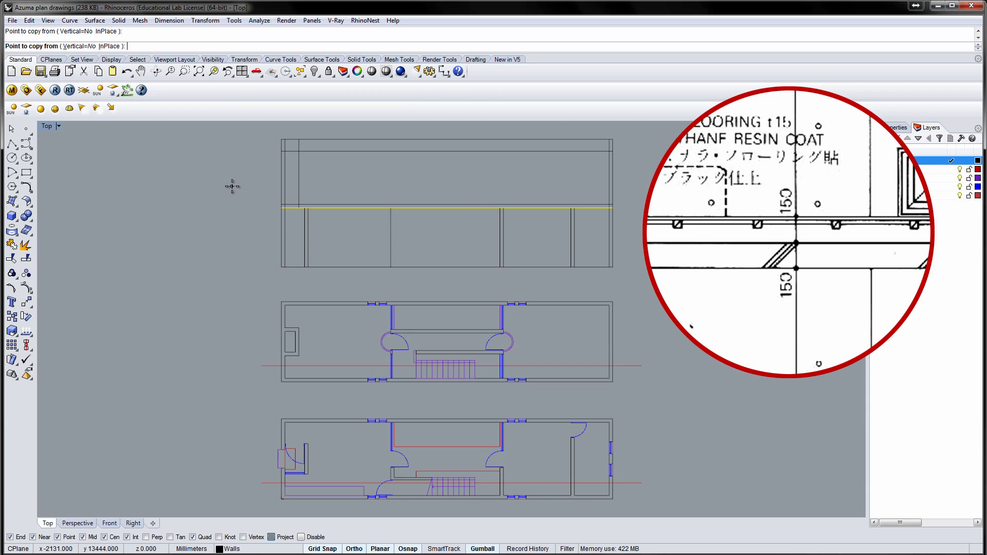
pyautogui.click(232, 186)
pyautogui.write('150')
pyautogui.press('Return')
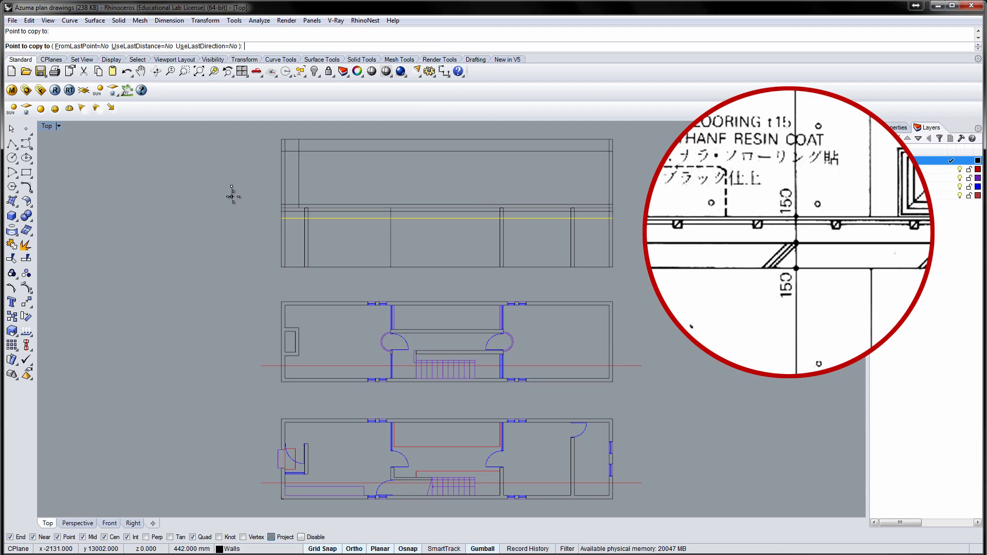
pyautogui.press('Return')
# Step: Draw short vertical lines from the second-floor line up past the floor finish line at the courtyard's left and right walls
pyautogui.click(12, 143)
pyautogui.scroll(4, 381, 208)
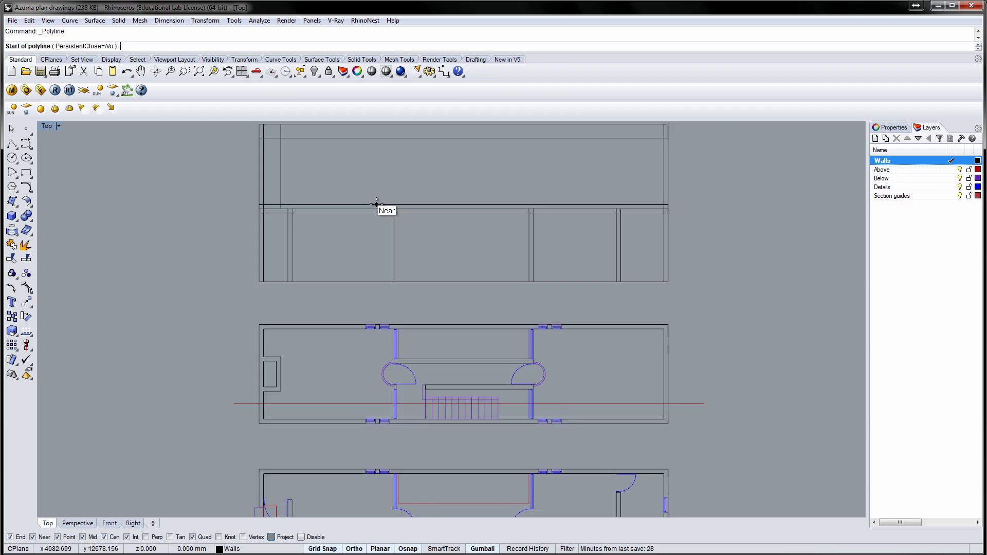
pyautogui.click(410, 212)
pyautogui.click(409, 178)
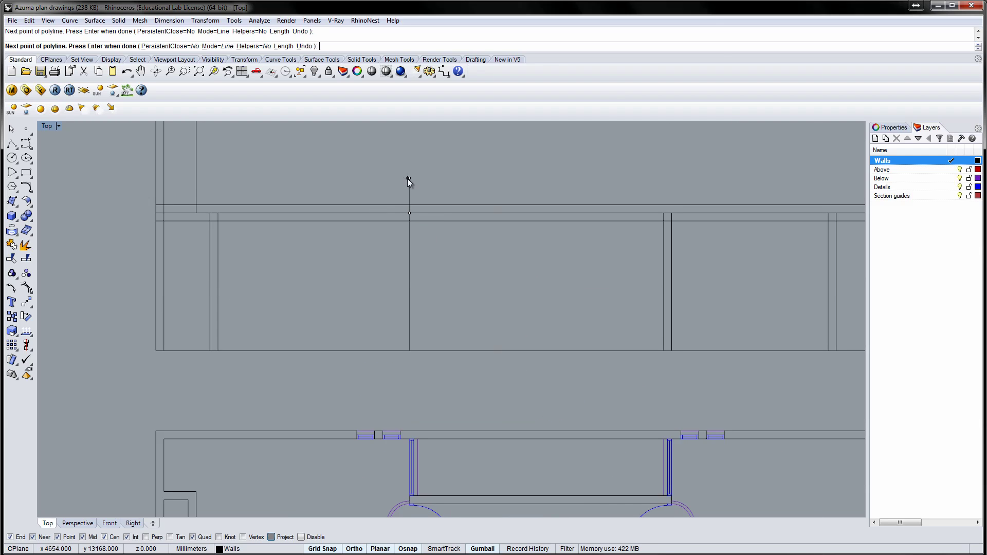
pyautogui.press('Return')
pyautogui.press('Return')
pyautogui.click(665, 213)
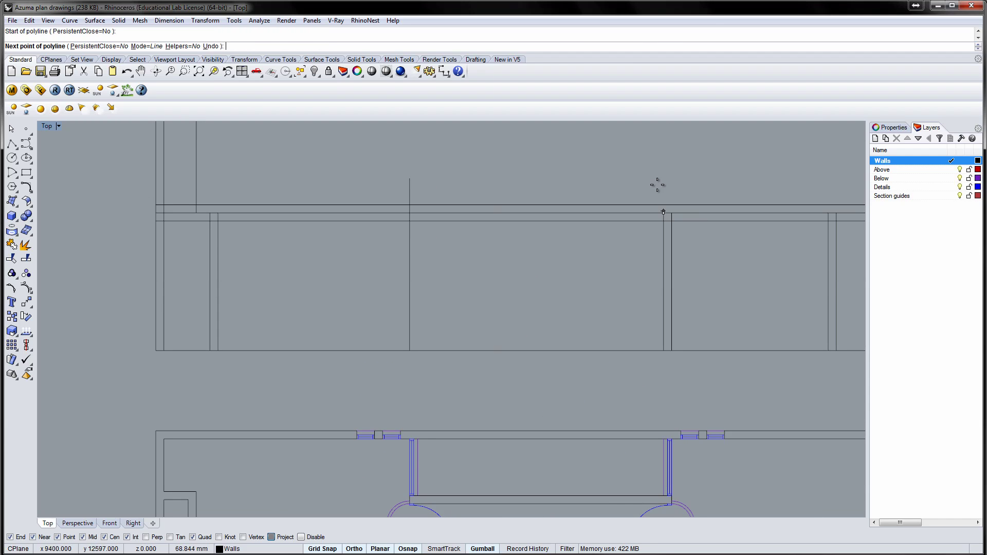
pyautogui.click(657, 185)
pyautogui.press('Return')
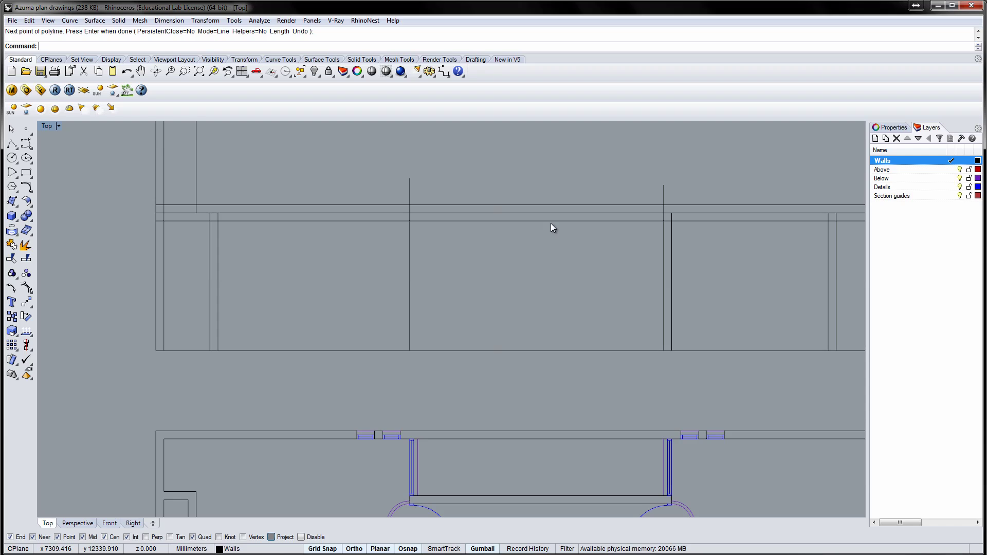
# Step: Trim away the section's second-floor lines between the courtyard's left and right walls
pyautogui.write('trim')
pyautogui.press('Return')
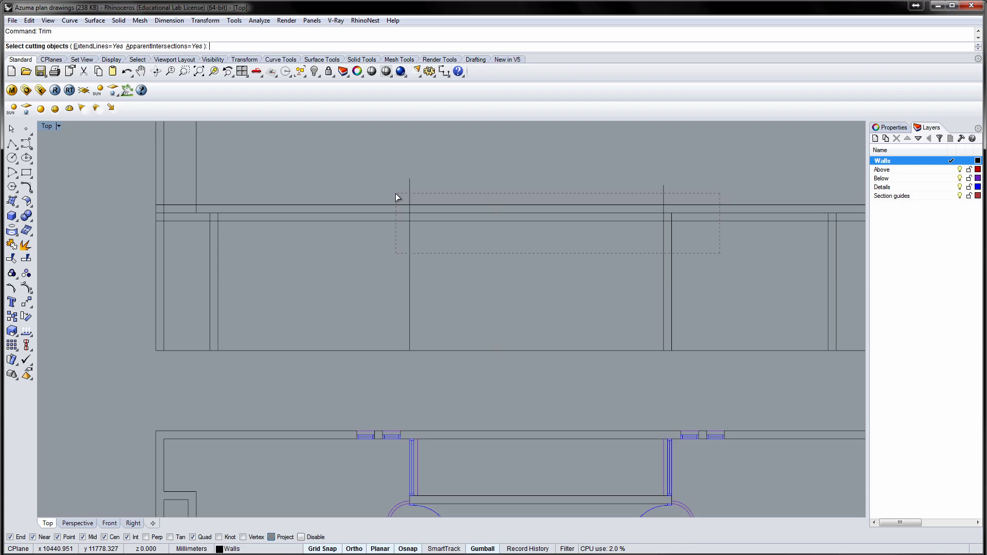
pyautogui.moveTo(395, 193); pyautogui.dragTo(395, 193)
pyautogui.press('Return')
pyautogui.moveTo(508, 193); pyautogui.dragTo(507, 194)
pyautogui.press('Return')
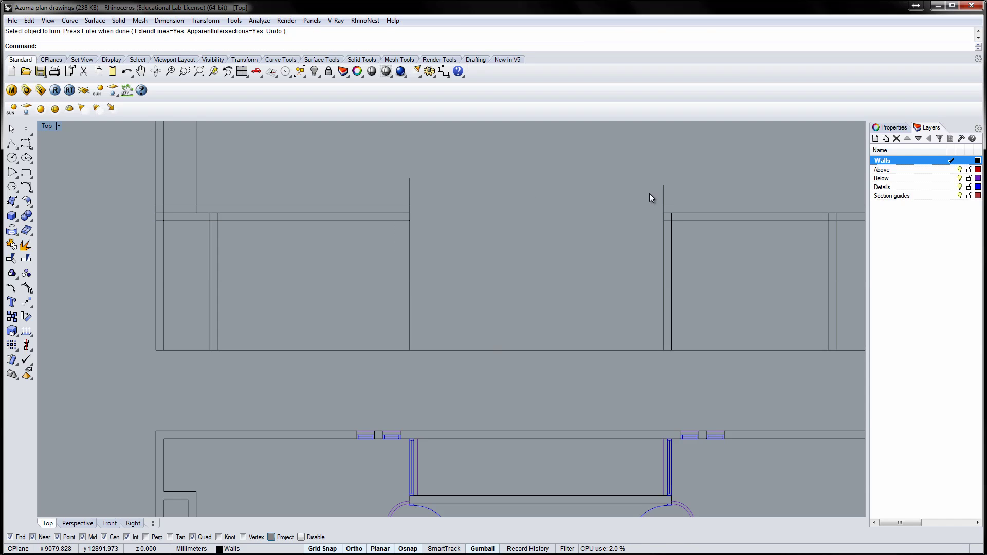
# Step: Delete the short vertical cutting lines above the second floor at the courtyard's right and left walls
pyautogui.click(663, 197)
pyautogui.press('Delete')
pyautogui.click(410, 191)
pyautogui.press('Delete')
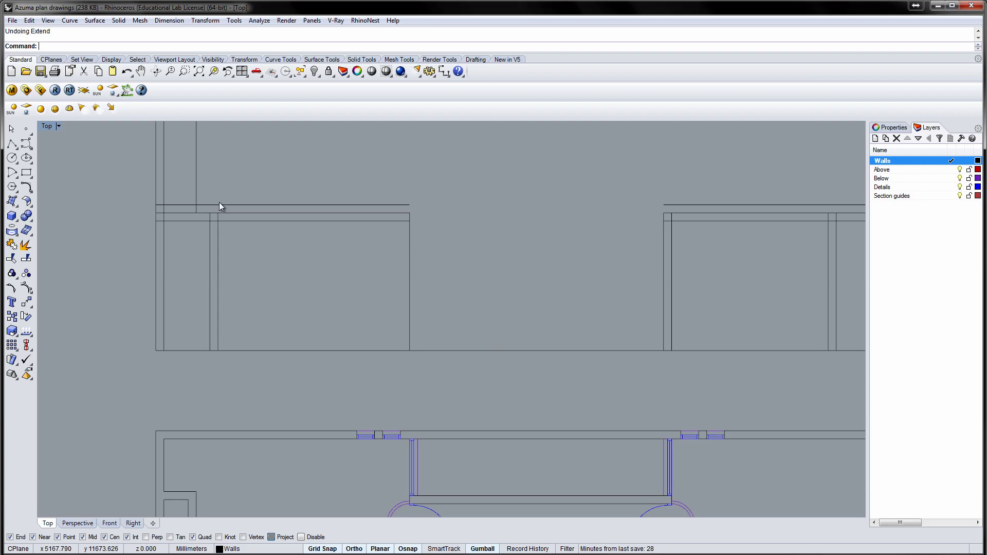
# Step: Close the courtyard ends of the floor finish with short vertical lines down to the second-floor line on both sides
pyautogui.click(11, 143)
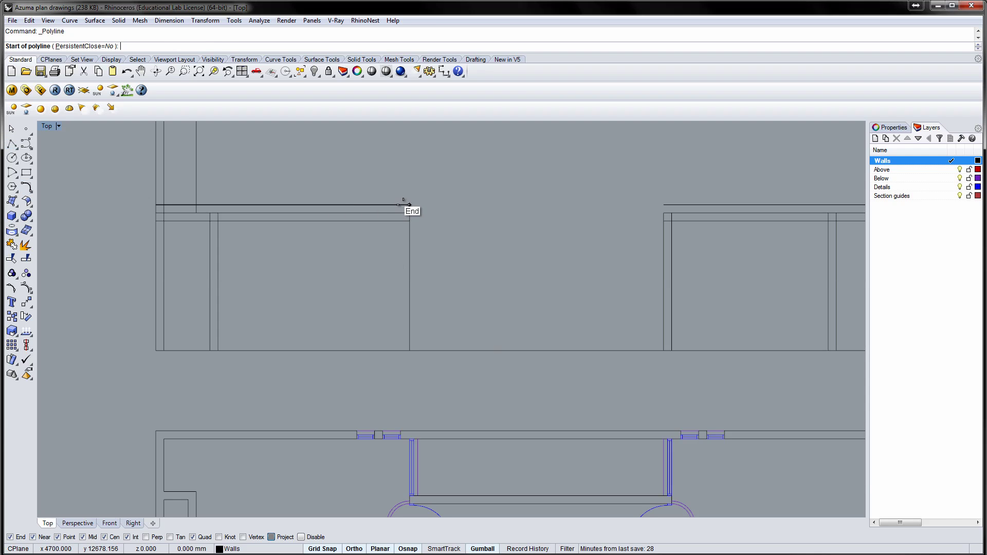
pyautogui.click(409, 205)
pyautogui.click(410, 212)
pyautogui.press('Return')
pyautogui.press('Return')
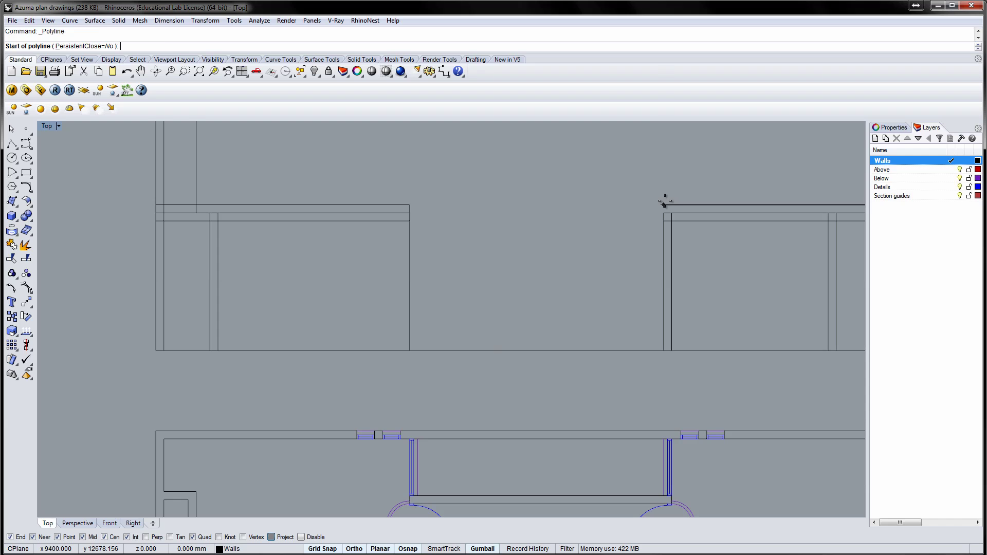
pyautogui.click(663, 205)
pyautogui.click(666, 212)
pyautogui.press('Return')
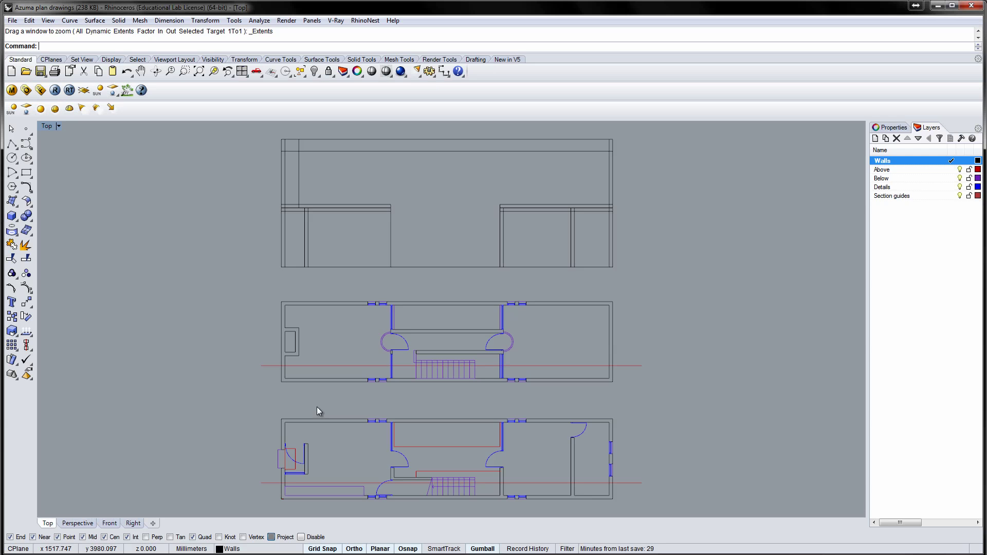
# Step: On the Section guides layer, draw a vertical guide from the leftmost upper-wall window's left edge in the second-floor plan past the section's top
pyautogui.doubleClick(891, 197)
pyautogui.click(13, 144)
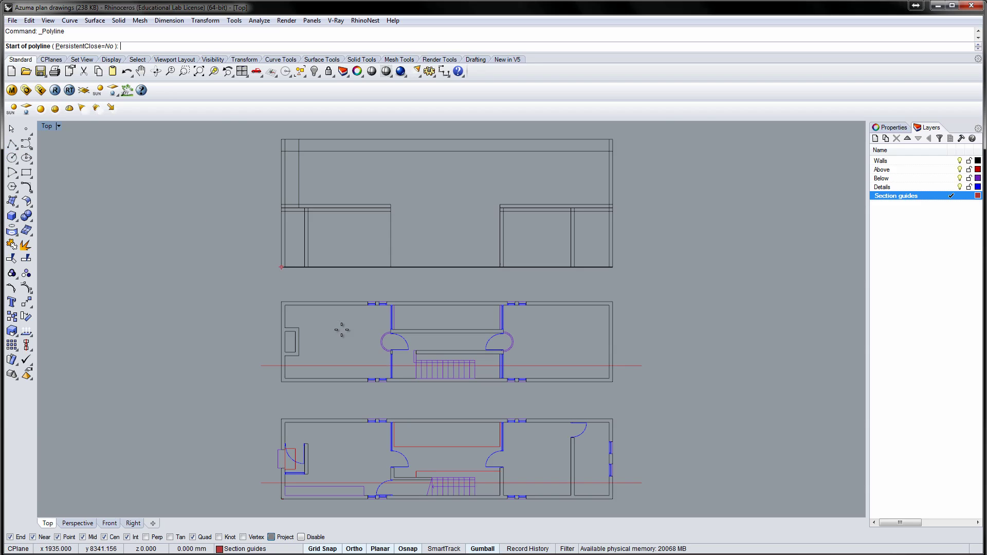
pyautogui.scroll(4, 368, 301)
pyautogui.click(368, 303)
pyautogui.scroll(-3, 368, 300)
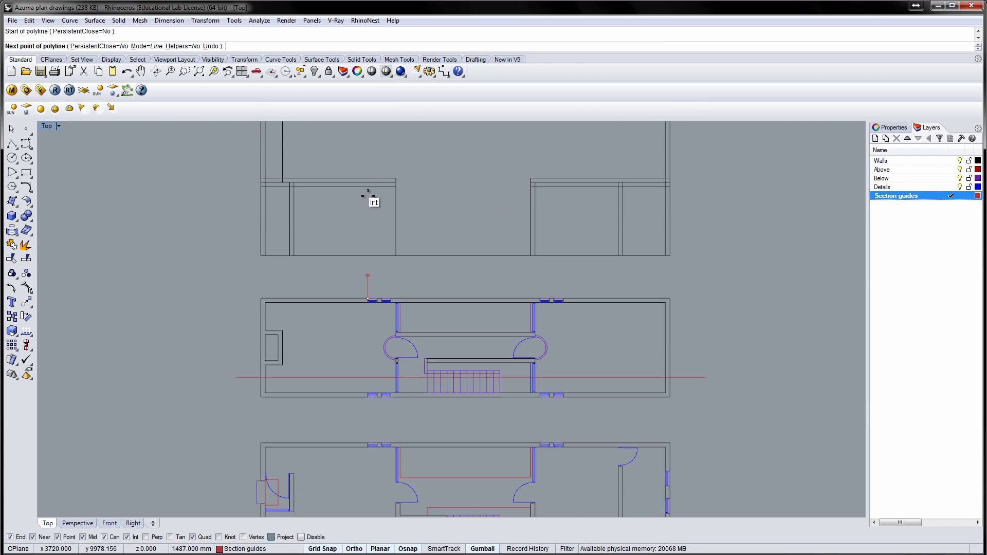
pyautogui.scroll(1, 363, 334)
pyautogui.click(366, 219)
pyautogui.press('Return')
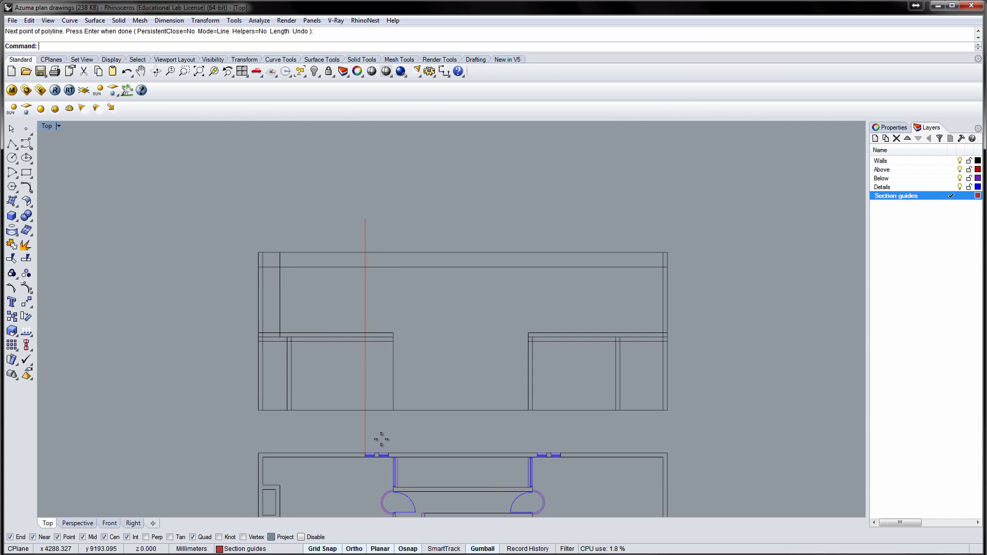
# Step: Draw a vertical guide from the right edge of that leftmost window up past the section's top
pyautogui.press('Return')
pyautogui.scroll(2, 376, 451)
pyautogui.click(375, 453)
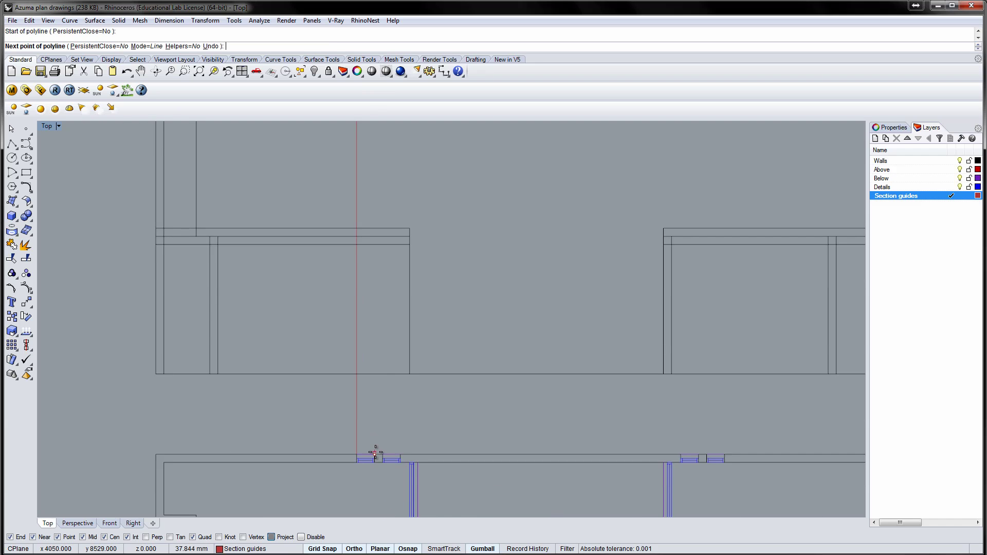
pyautogui.scroll(-2, 379, 308)
pyautogui.click(379, 206)
pyautogui.press('Return')
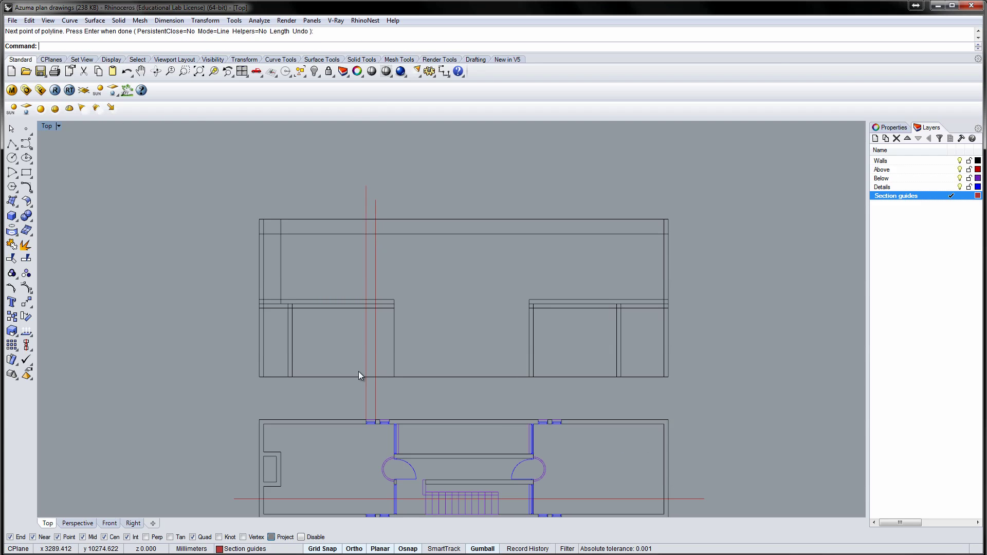
# Step: Copy the two window guides onto the edges of the neighbouring window in the plan's left window pair
pyautogui.scroll(3, 359, 371)
pyautogui.moveTo(359, 333); pyautogui.dragTo(359, 335)
pyautogui.write('C')
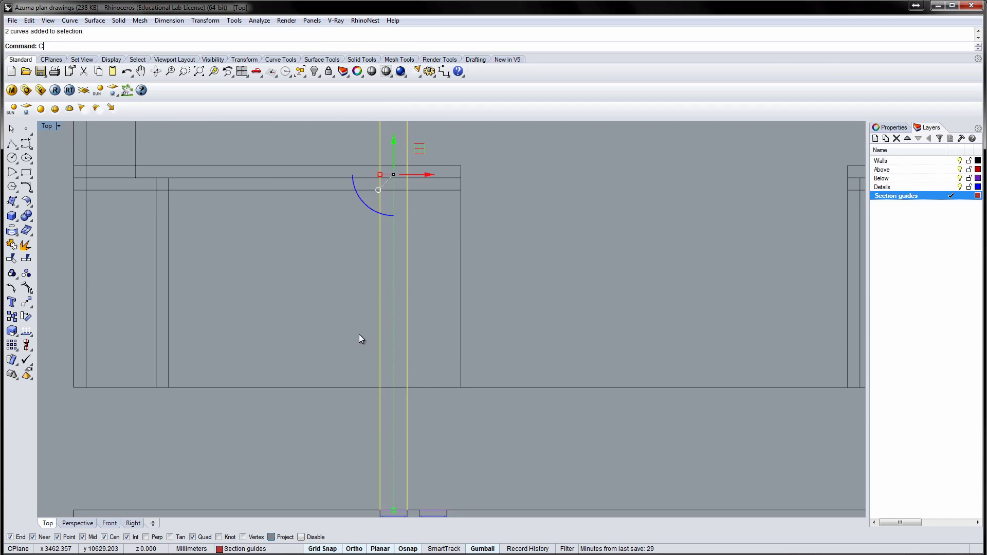
pyautogui.write('opy')
pyautogui.press('Return')
pyautogui.moveTo(350, 427); pyautogui.dragTo(358, 330, button='right')
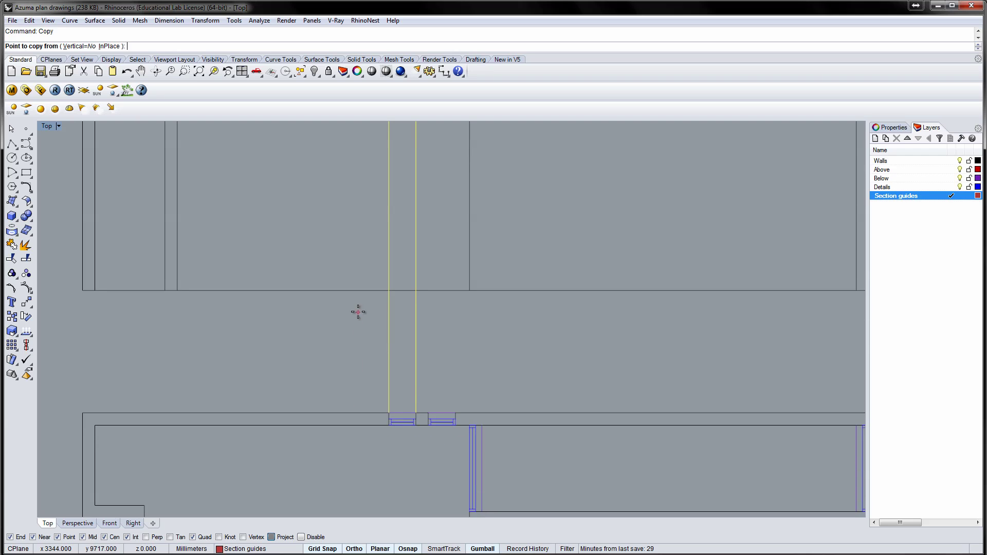
pyautogui.click(389, 421)
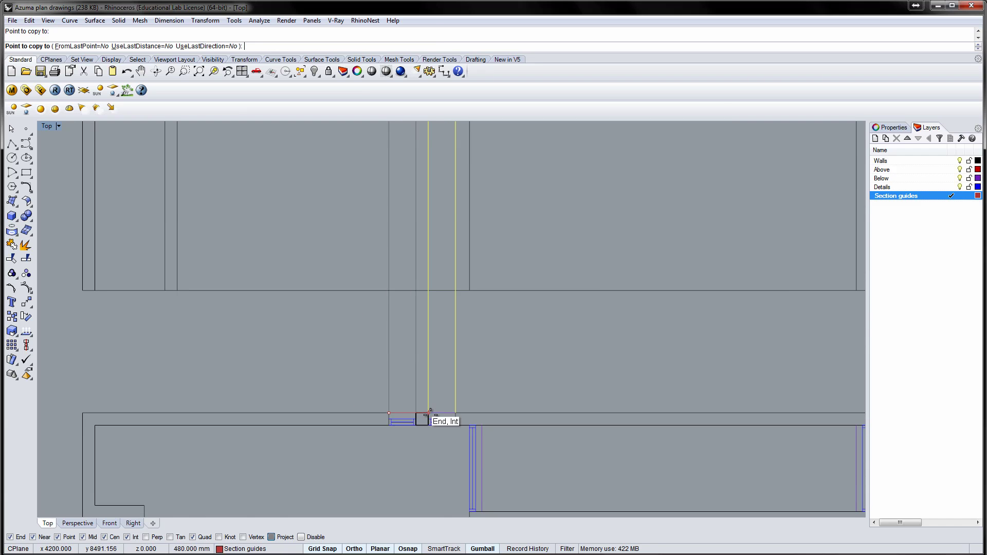
# Step: Copy the same two guides onto the edges of both windows in the plan's right window pair
pyautogui.scroll(-4, 428, 413)
pyautogui.scroll(6, 724, 414)
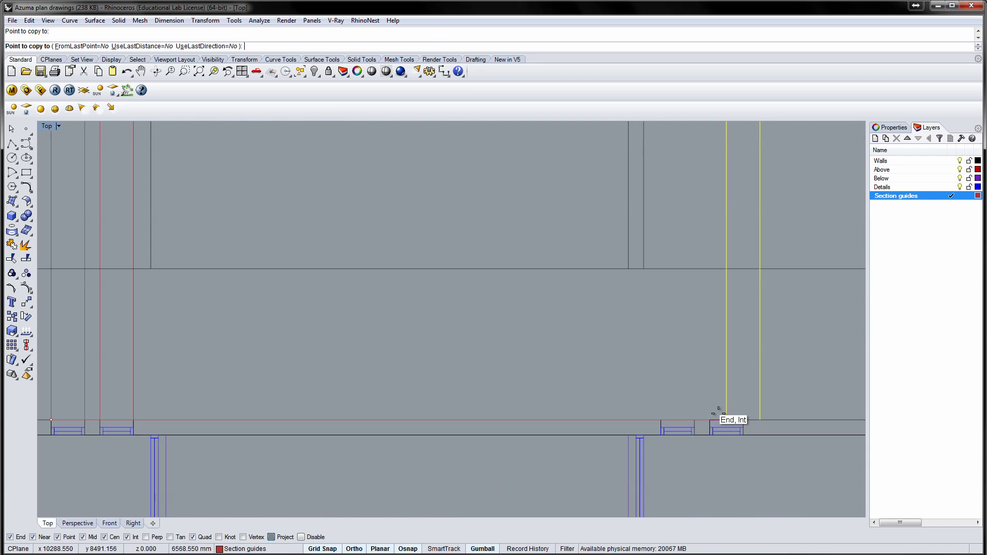
pyautogui.click(661, 420)
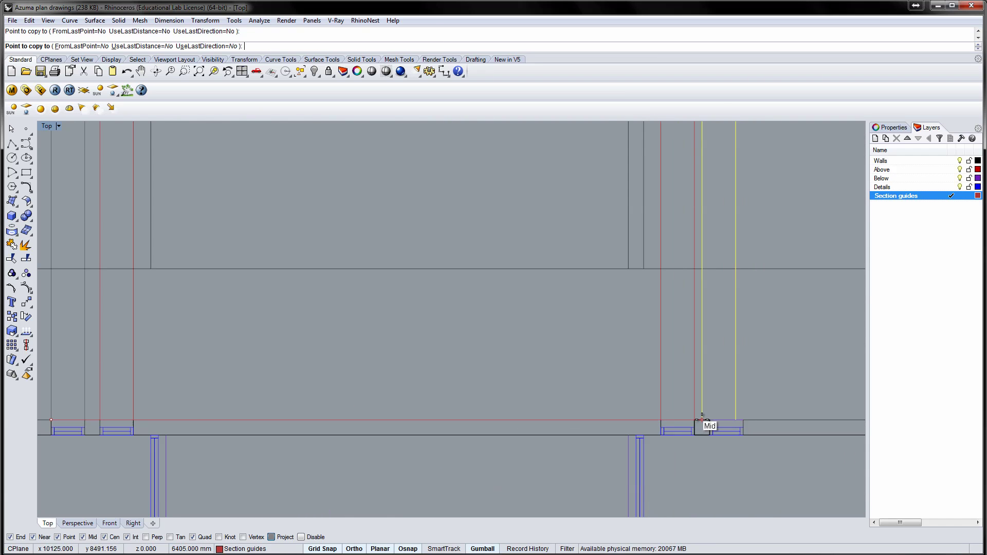
pyautogui.rightClick(652, 409)
pyautogui.scroll(-8, 578, 356)
pyautogui.moveTo(532, 255); pyautogui.dragTo(526, 291, button='right')
pyautogui.click(271, 291)
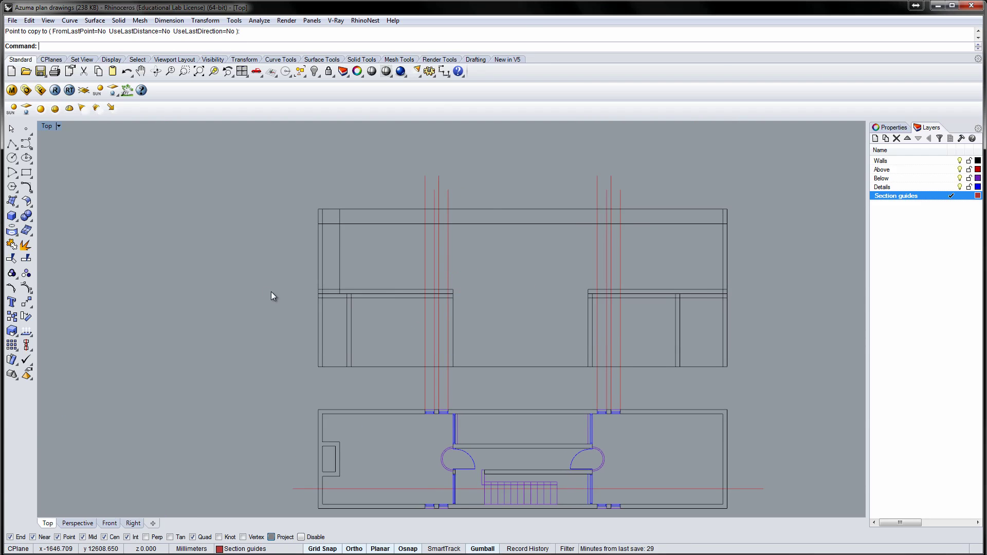
# Step: On the Walls layer, draw a square window outline between the two leftmost guides, standing on the first-floor line
pyautogui.doubleClick(881, 161)
pyautogui.click(26, 173)
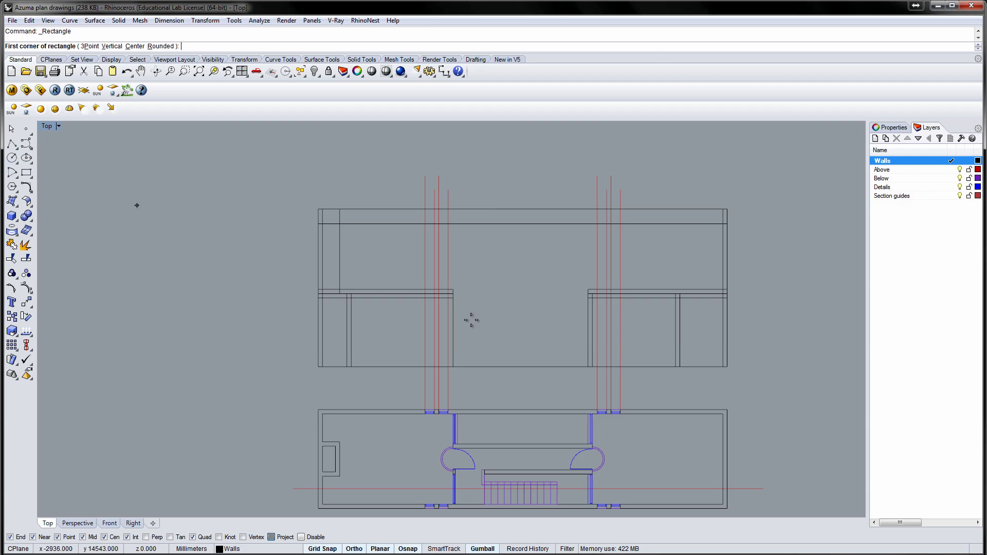
pyautogui.click(433, 376)
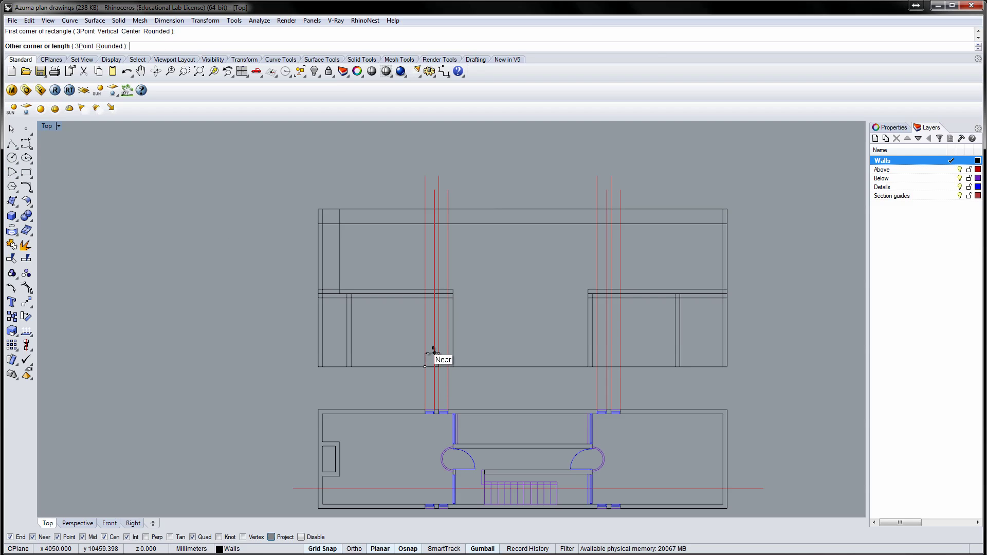
pyautogui.scroll(5, 432, 360)
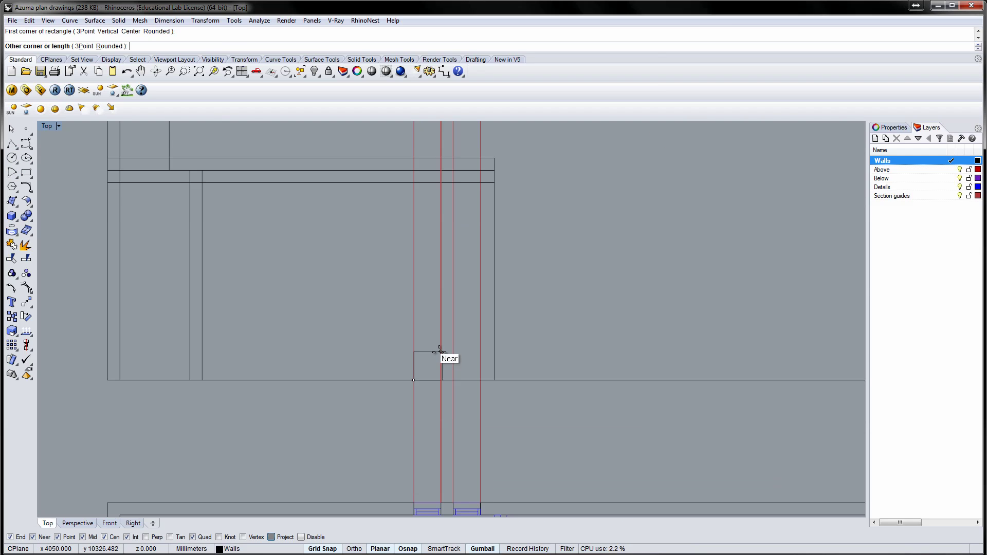
pyautogui.click(440, 354)
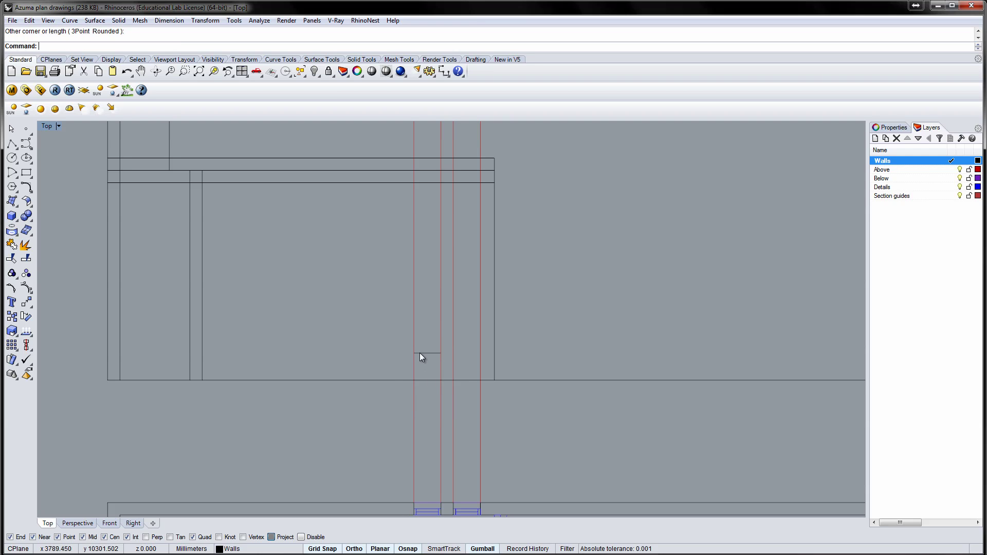
# Step: Offset the square window outline 30 mm inward
pyautogui.click(420, 353)
pyautogui.write('Offset')
pyautogui.press('Return')
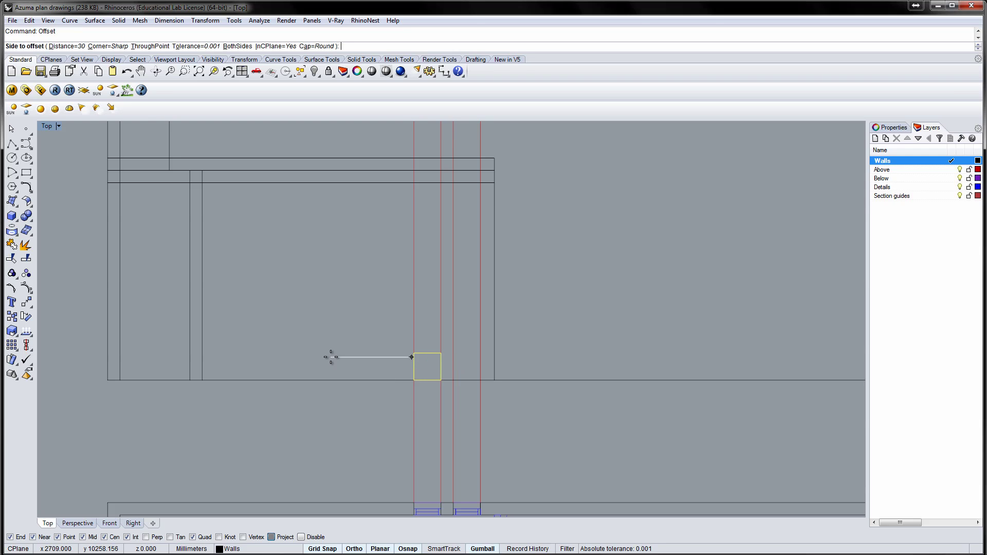
pyautogui.click(71, 46)
pyautogui.write('30')
pyautogui.press('Return')
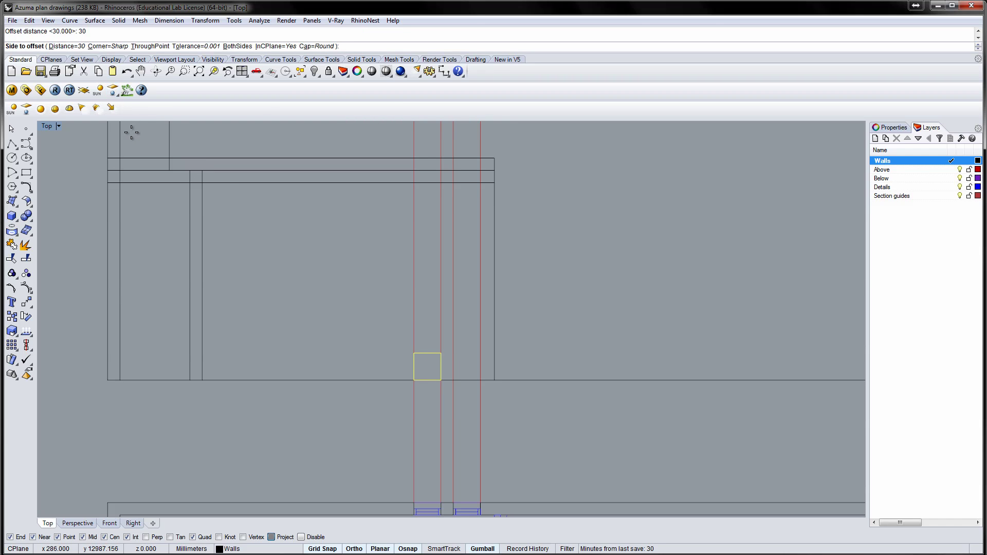
pyautogui.scroll(5, 413, 360)
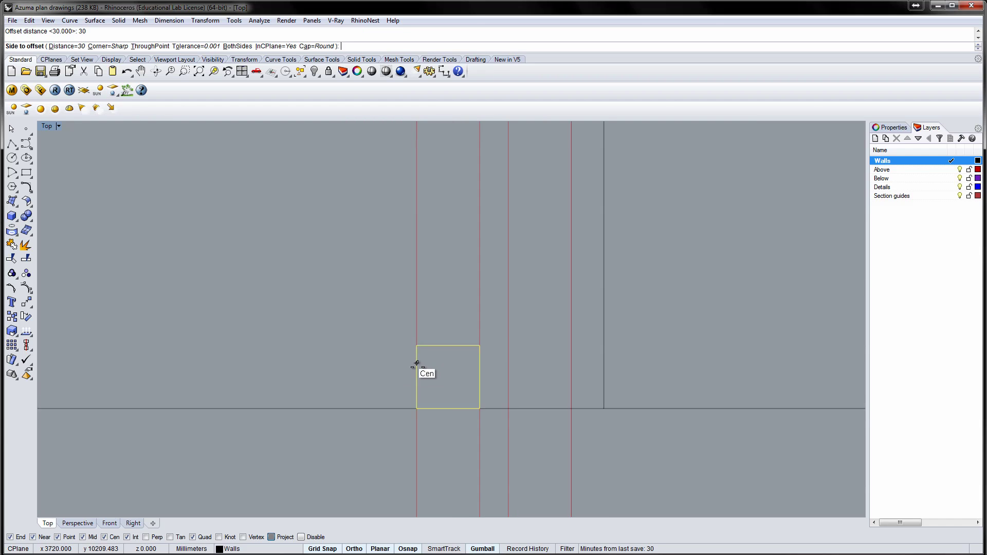
pyautogui.click(456, 376)
# Step: Copy the window's outer and inner squares along the first-floor line to the third guide from the left
pyautogui.keyDown('shift'); pyautogui.click(445, 353); pyautogui.keyUp('shift')
pyautogui.write('Copy')
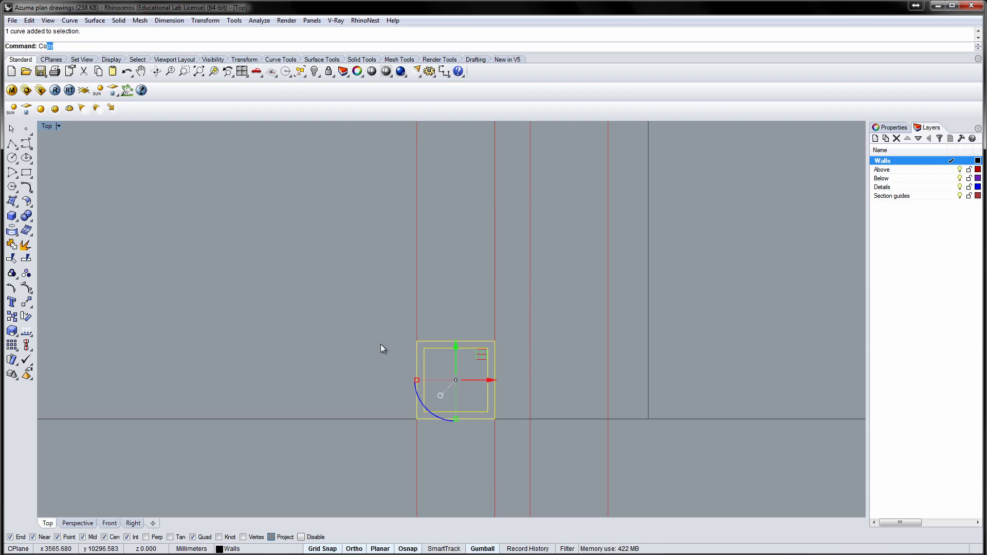
pyautogui.press('Return')
pyautogui.click(416, 419)
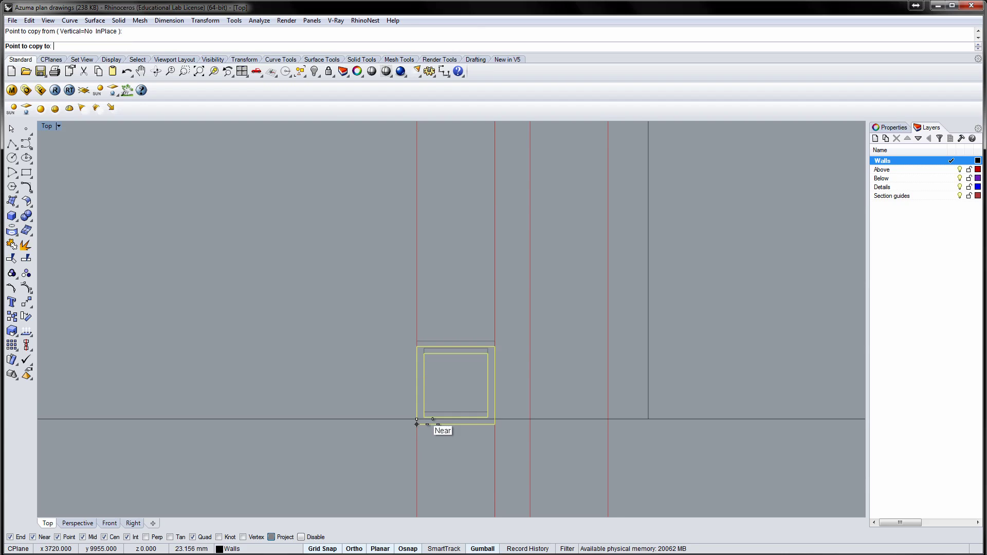
pyautogui.scroll(-2, 530, 418)
pyautogui.click(530, 418)
pyautogui.scroll(-5, 529, 419)
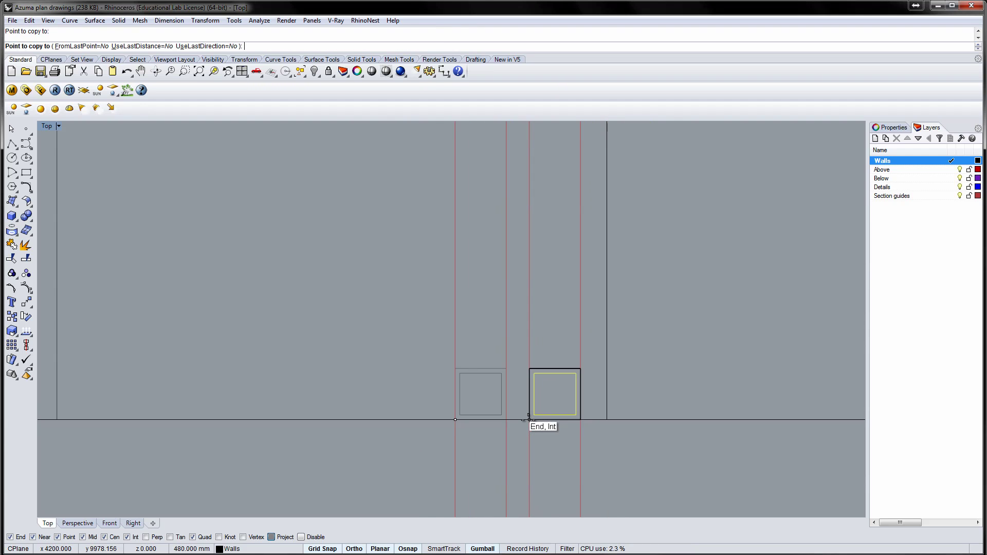
pyautogui.press('Return')
# Step: Copy the window pair onto the left second-floor finish line and to the right guides on both floors
pyautogui.moveTo(436, 370); pyautogui.dragTo(560, 428)
pyautogui.press('Return')
pyautogui.click(489, 419)
pyautogui.click(489, 197)
pyautogui.scroll(-5, 488, 197)
pyautogui.click(750, 198)
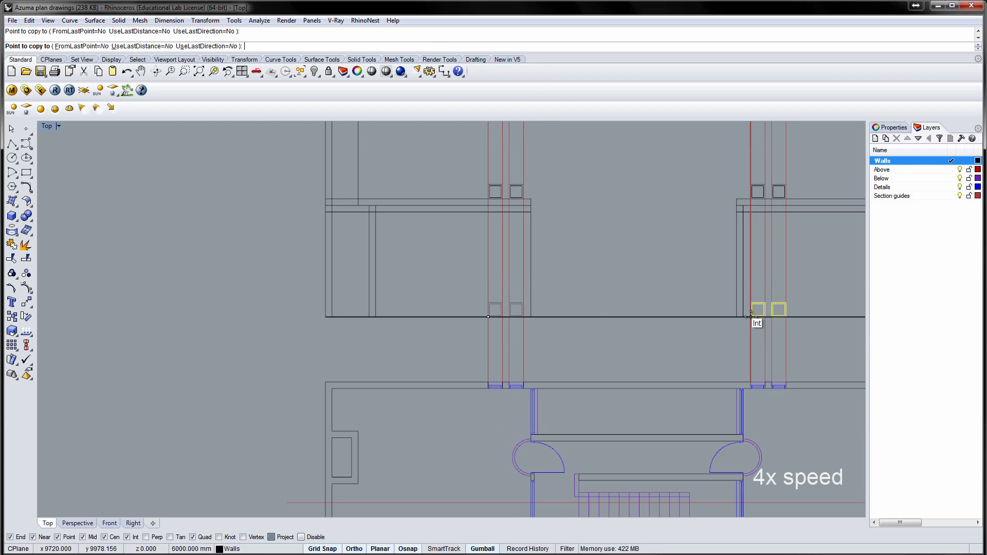
pyautogui.click(750, 317)
pyautogui.press('Return')
# Step: Delete the right and left groups of vertical window guides
pyautogui.moveTo(817, 359); pyautogui.dragTo(720, 346)
pyautogui.press('Delete')
pyautogui.moveTo(540, 360); pyautogui.dragTo(450, 347)
pyautogui.press('Delete')
# Step: On the Section guides layer, draw a horizontal line along the roof line just below the section's top, from its left to right edge
pyautogui.moveTo(410, 256); pyautogui.dragTo(304, 322, button='right')
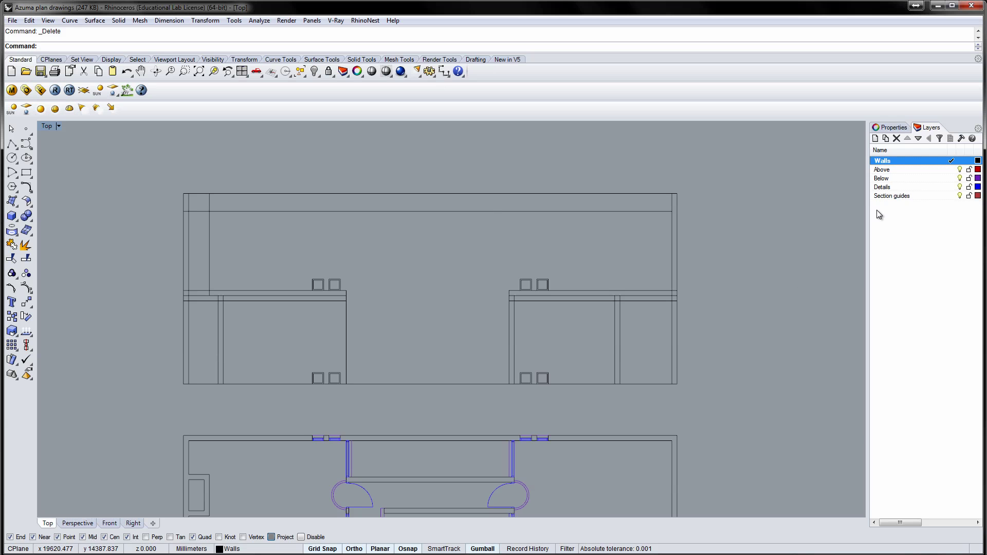
pyautogui.doubleClick(880, 198)
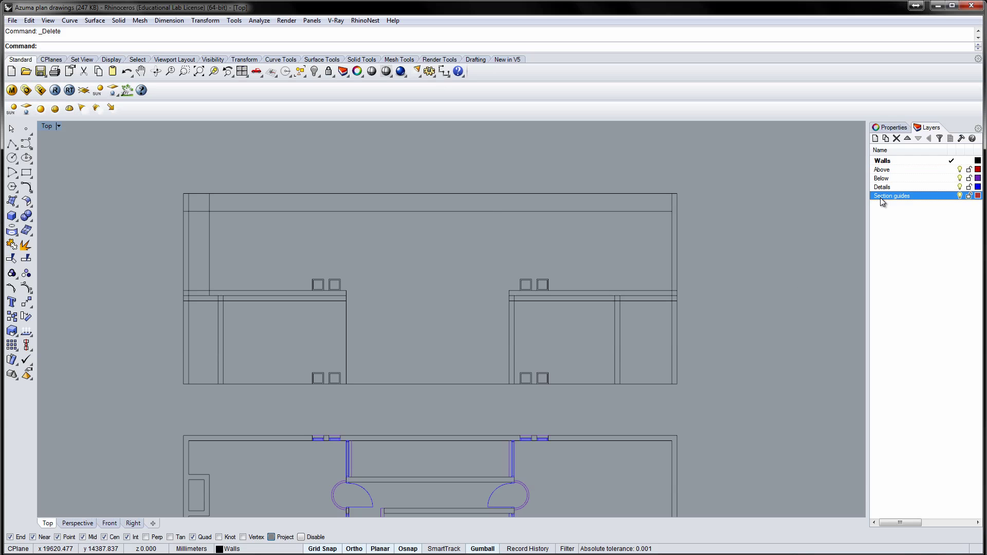
pyautogui.click(13, 144)
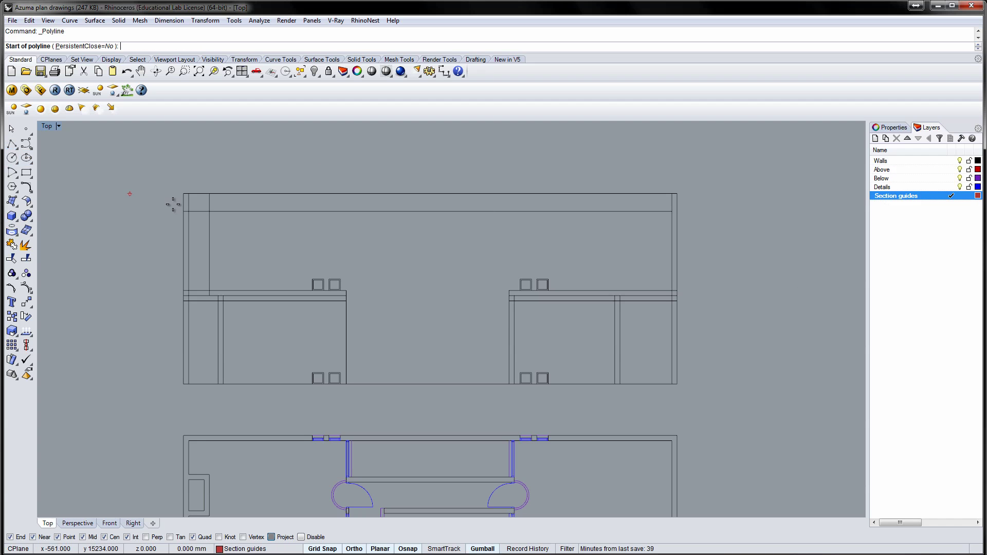
pyautogui.click(183, 211)
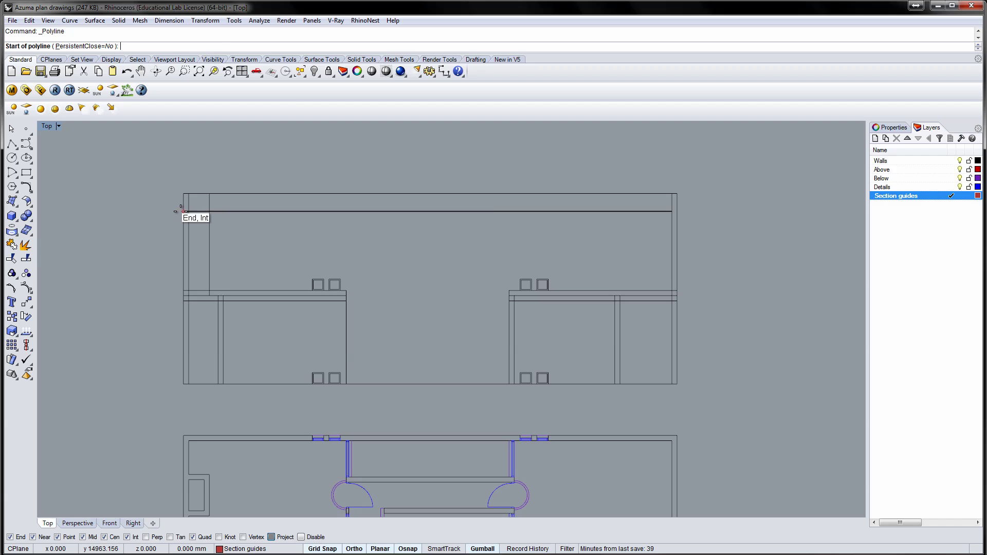
pyautogui.click(673, 212)
pyautogui.press('Return')
# Step: Move the new horizontal guide 150 mm straight down
pyautogui.click(674, 210)
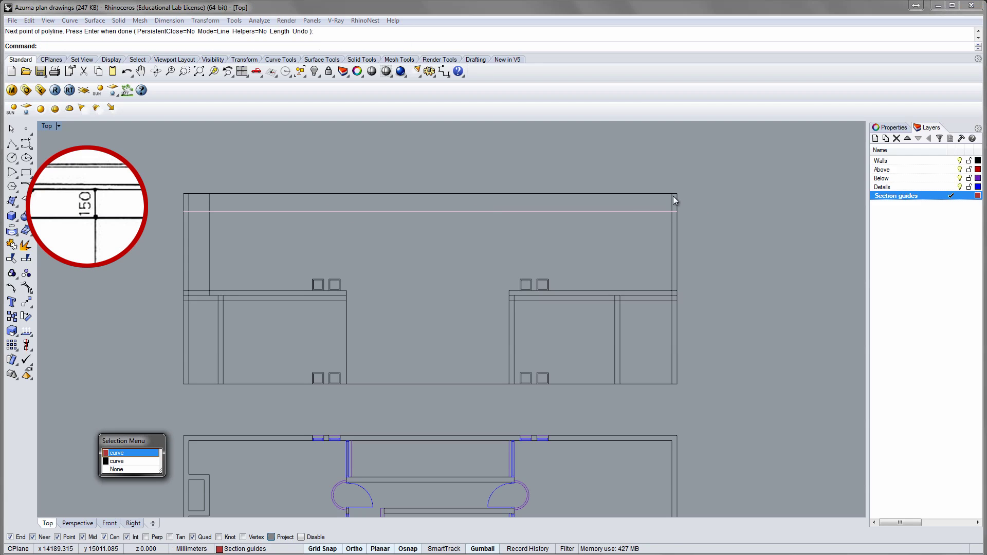
pyautogui.click(673, 195)
pyautogui.write('m')
pyautogui.press('Return')
pyautogui.click(728, 195)
pyautogui.write('1')
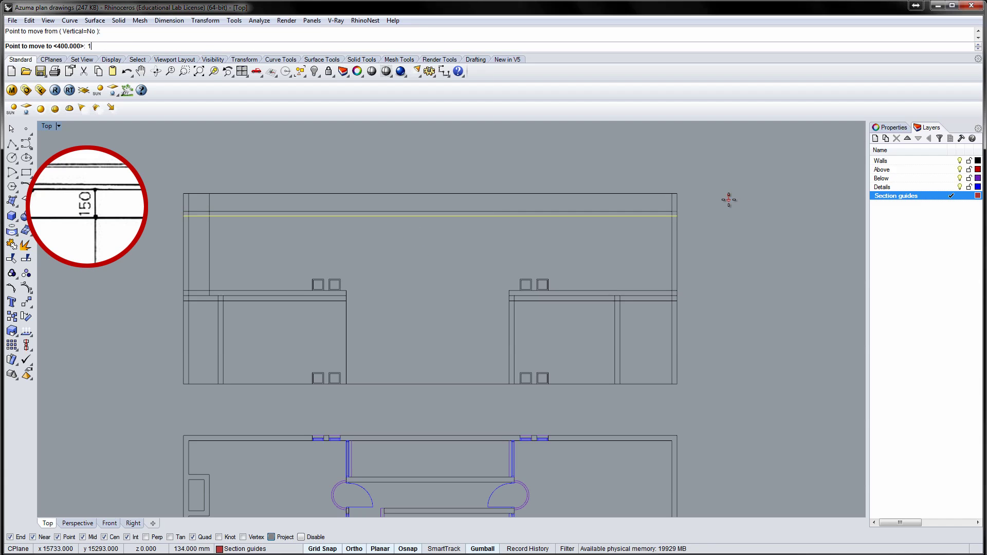
pyautogui.write('50')
pyautogui.press('Return')
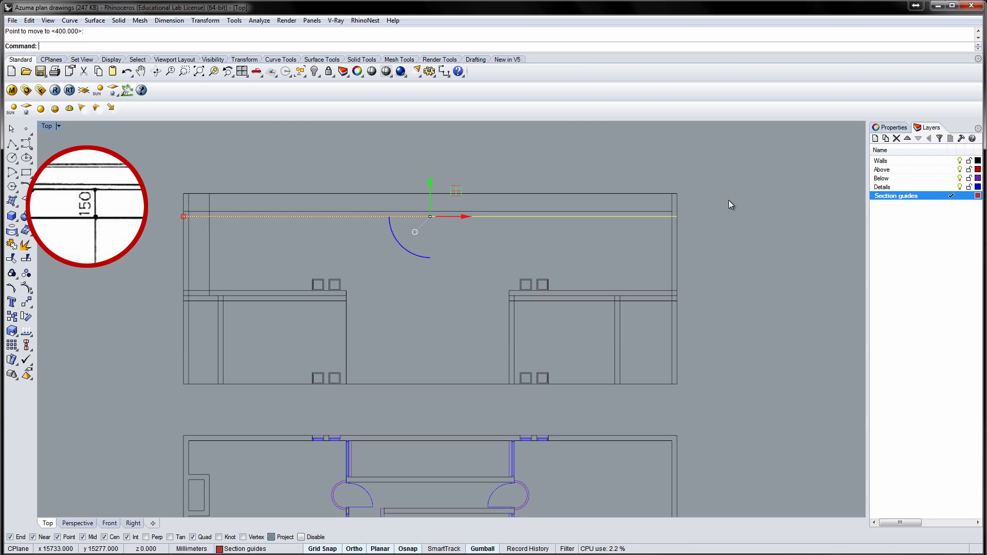
# Step: Draw a horizontal guide along the section's top edge, from its left corner to its right corner
pyautogui.press('Escape')
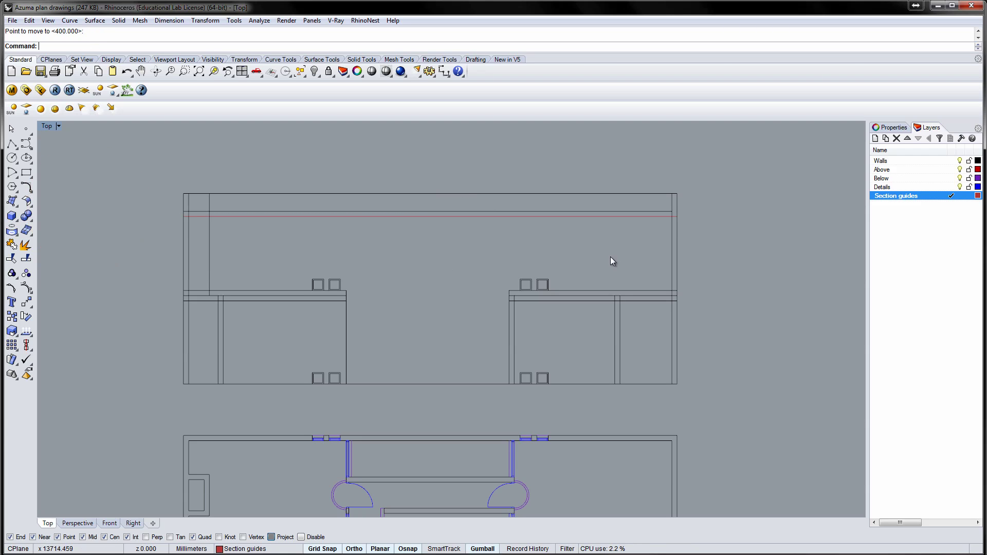
pyautogui.click(17, 149)
pyautogui.click(10, 143)
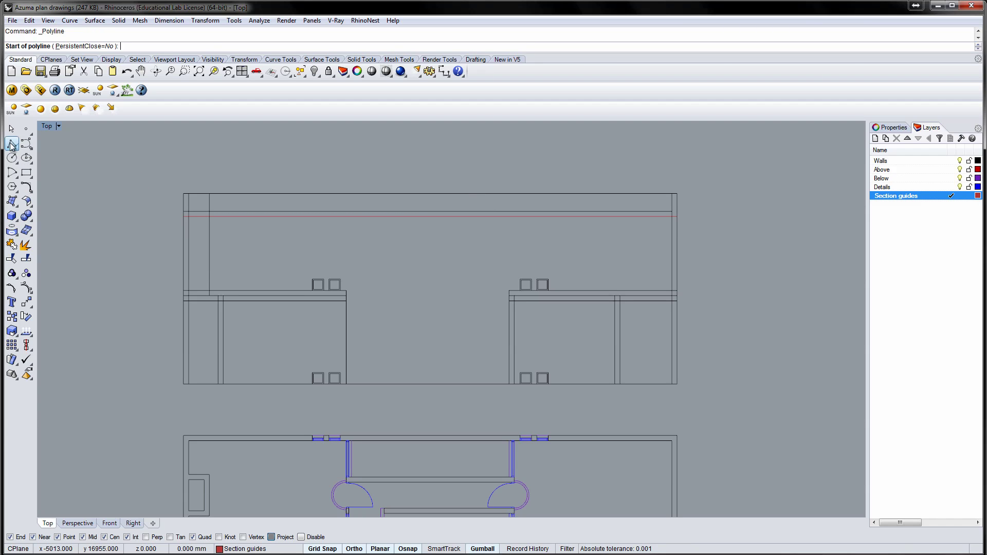
pyautogui.click(184, 193)
pyautogui.click(677, 194)
pyautogui.press('Return')
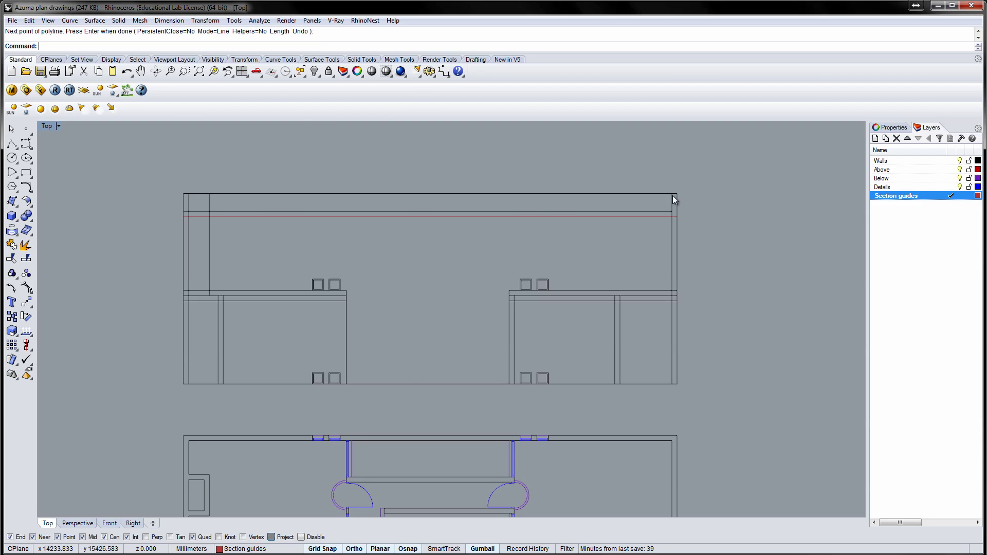
# Step: Move the guide lying on the section's top edge 400 mm straight down
pyautogui.click(665, 194)
pyautogui.scroll(-1, 664, 195)
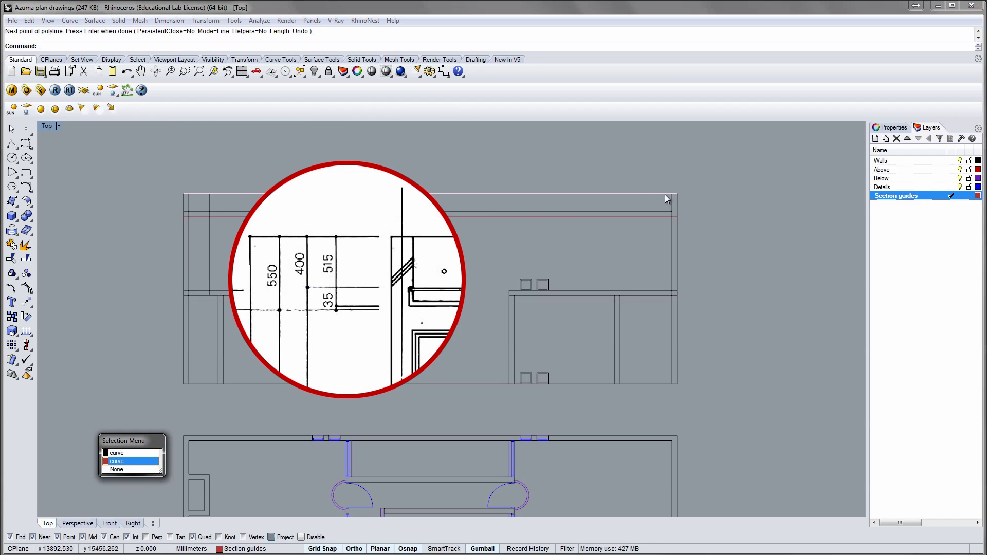
pyautogui.click(665, 194)
pyautogui.write('m')
pyautogui.press('Return')
pyautogui.click(739, 185)
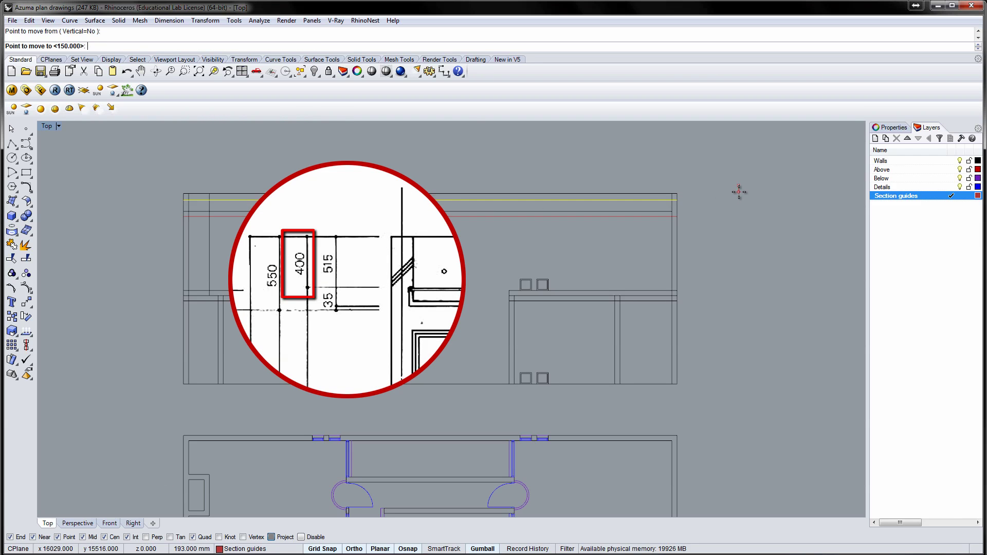
pyautogui.write('400')
pyautogui.press('Return')
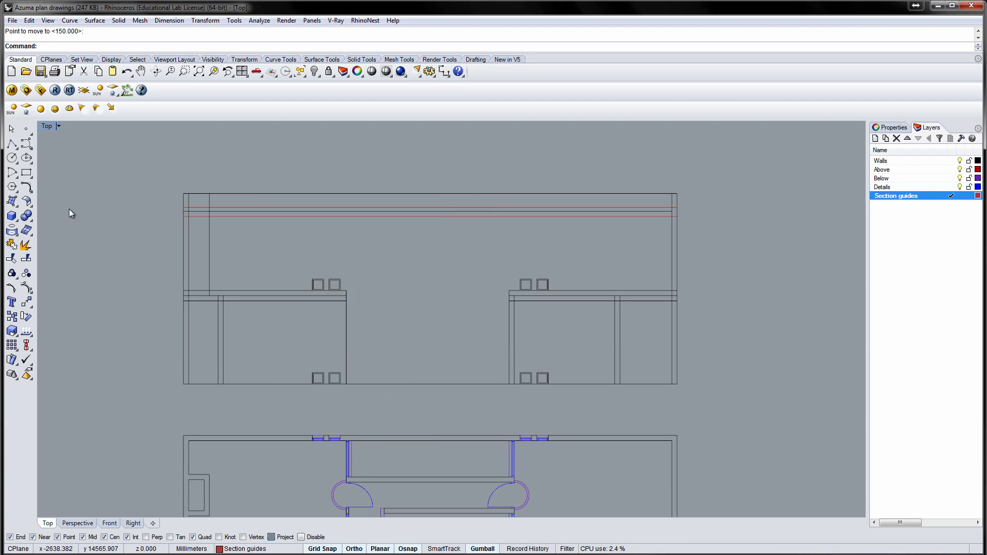
# Step: Draw a vertical guide from the glazing line at the courtyard's left side in the plan up past the section's top
pyautogui.click(11, 145)
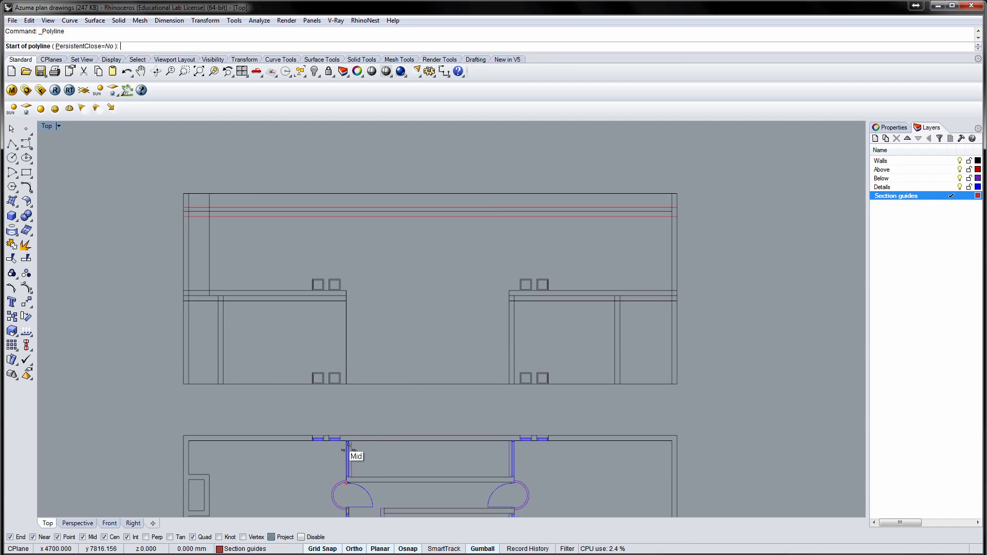
pyautogui.scroll(5, 349, 453)
pyautogui.click(350, 417)
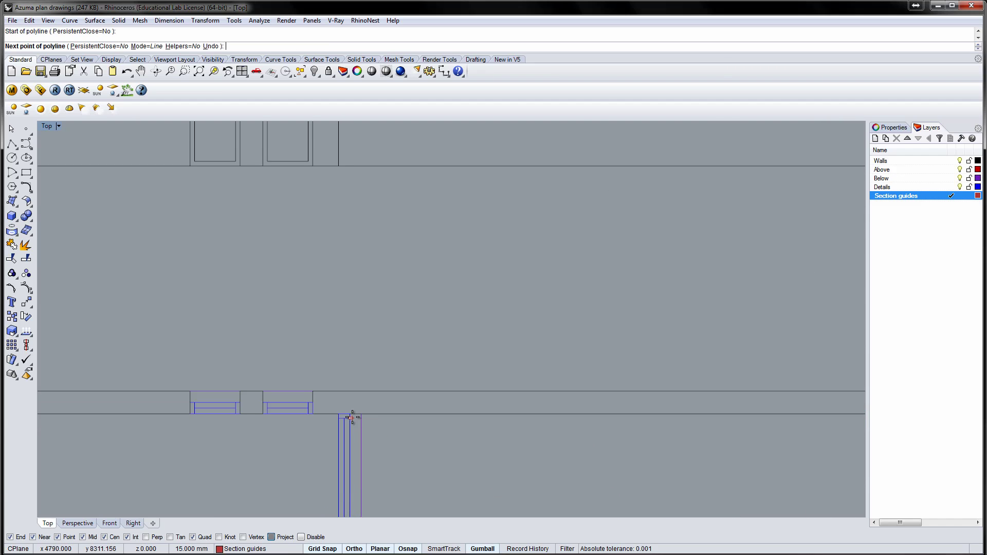
pyautogui.scroll(-4, 350, 416)
pyautogui.moveTo(348, 259); pyautogui.dragTo(365, 316, button='right')
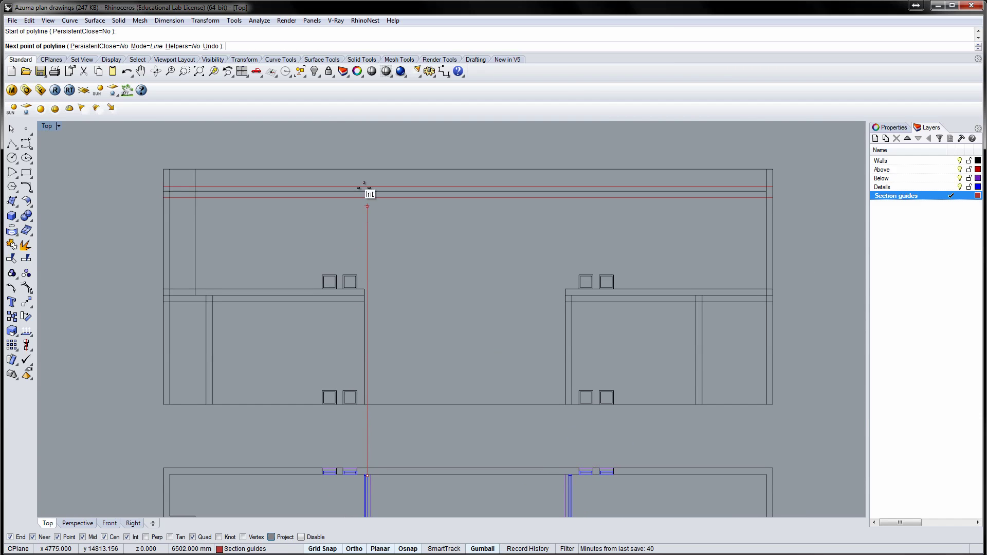
pyautogui.click(368, 158)
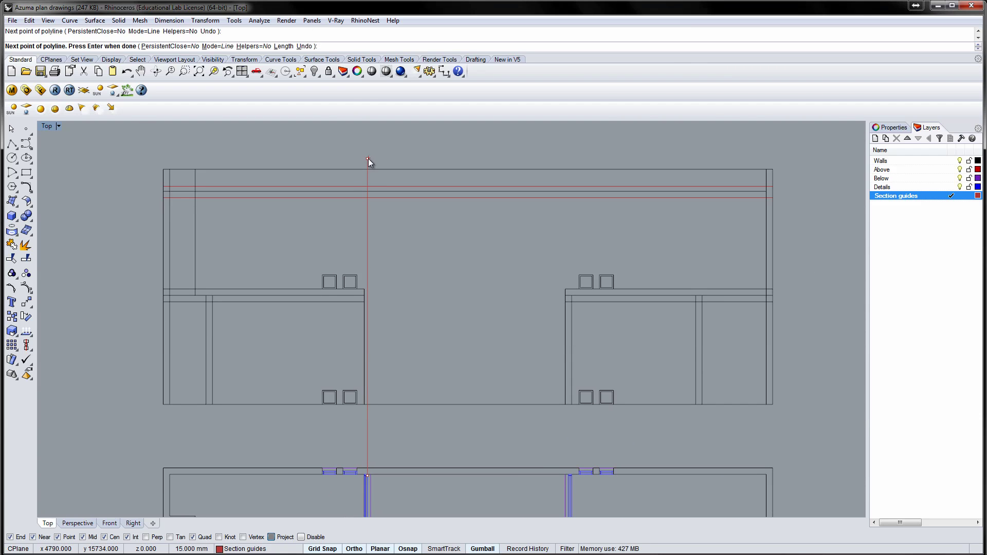
pyautogui.rightClick(368, 158)
# Step: Draw a vertical guide from the glazing line at the courtyard's right side in the plan up past the section's top
pyautogui.moveTo(440, 305); pyautogui.dragTo(359, 219, button='right')
pyautogui.rightClick(478, 385)
pyautogui.scroll(8, 488, 393)
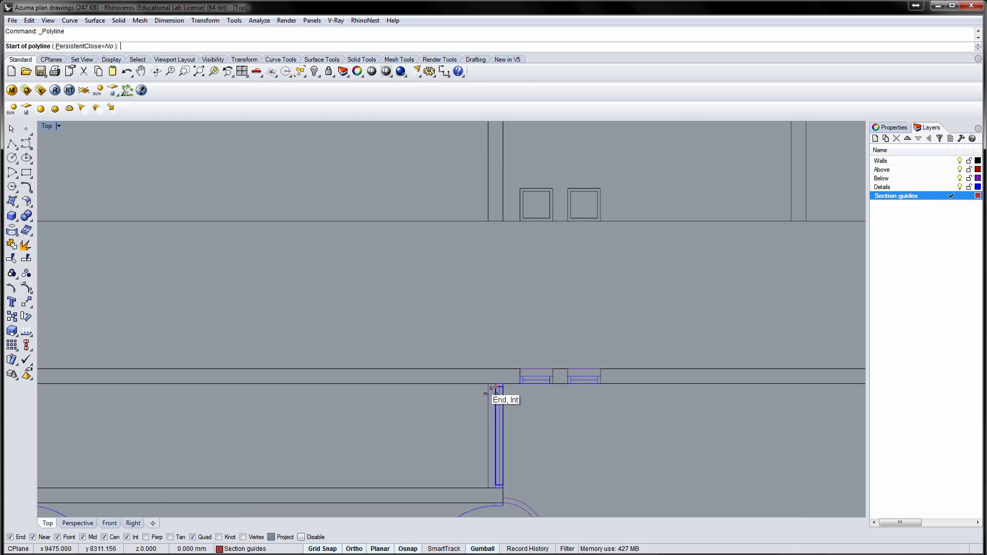
pyautogui.click(495, 384)
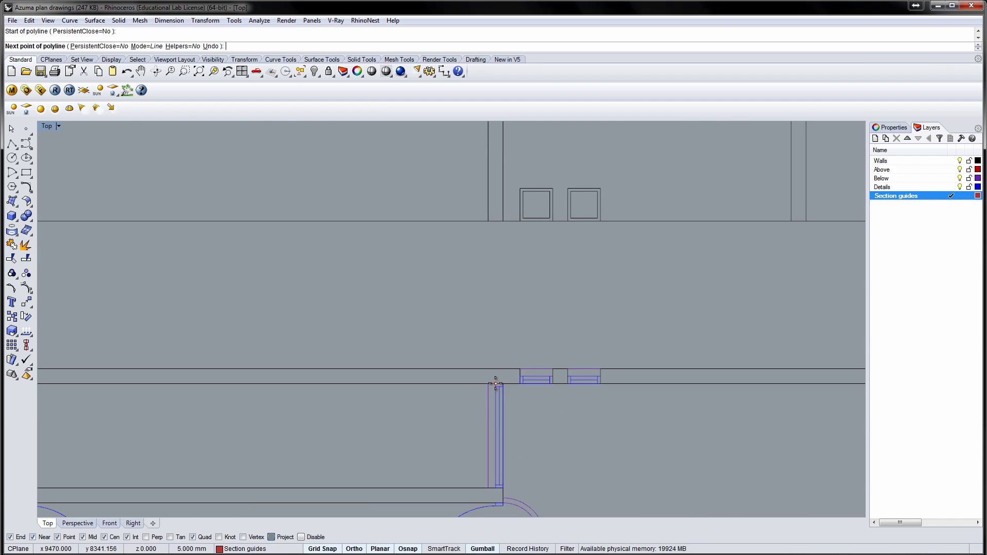
pyautogui.scroll(-9, 496, 334)
pyautogui.moveTo(497, 222); pyautogui.dragTo(503, 388, button='right')
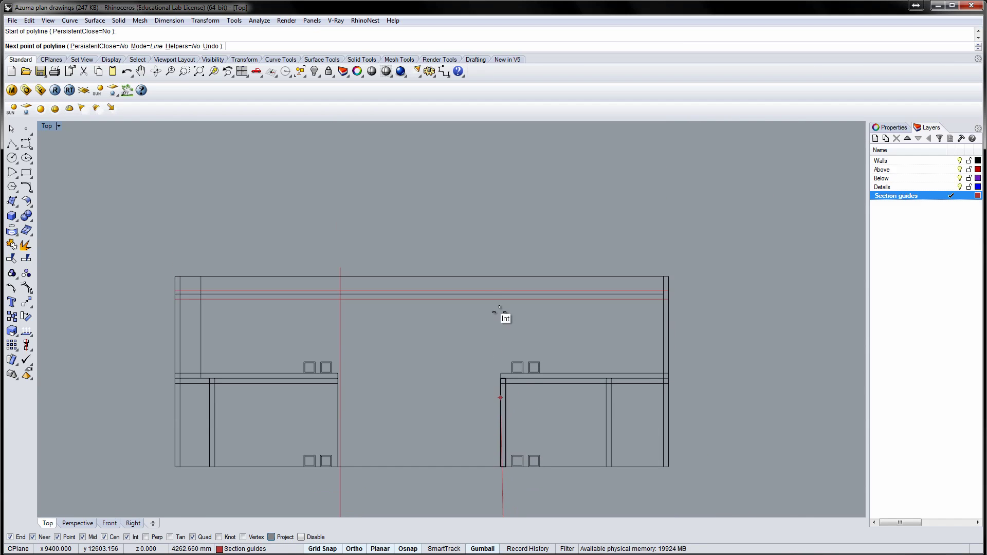
pyautogui.click(502, 252)
pyautogui.rightClick(501, 251)
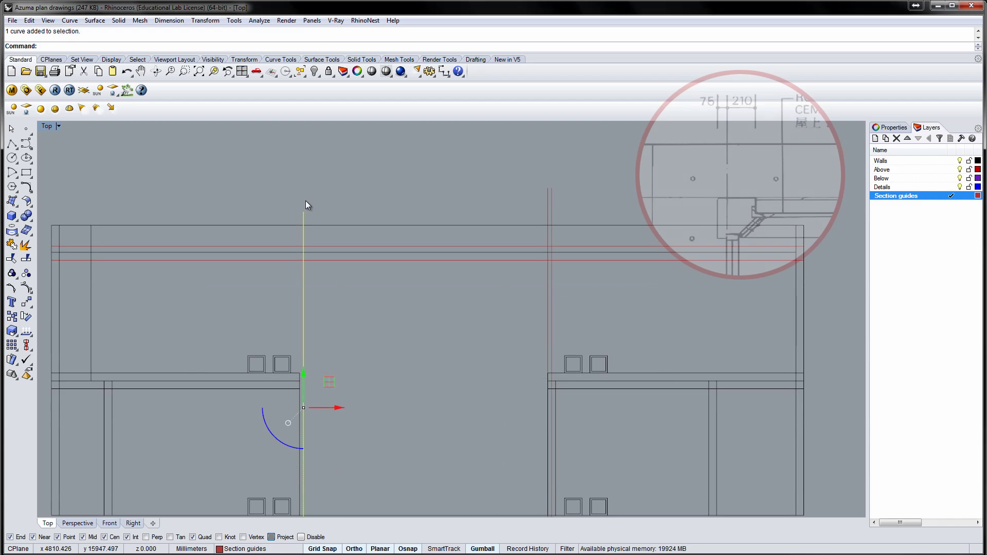
# Step: Copy the left vertical guide 75 mm to the right, toward the courtyard
pyautogui.write('c')
pyautogui.press('Return')
pyautogui.click(299, 185)
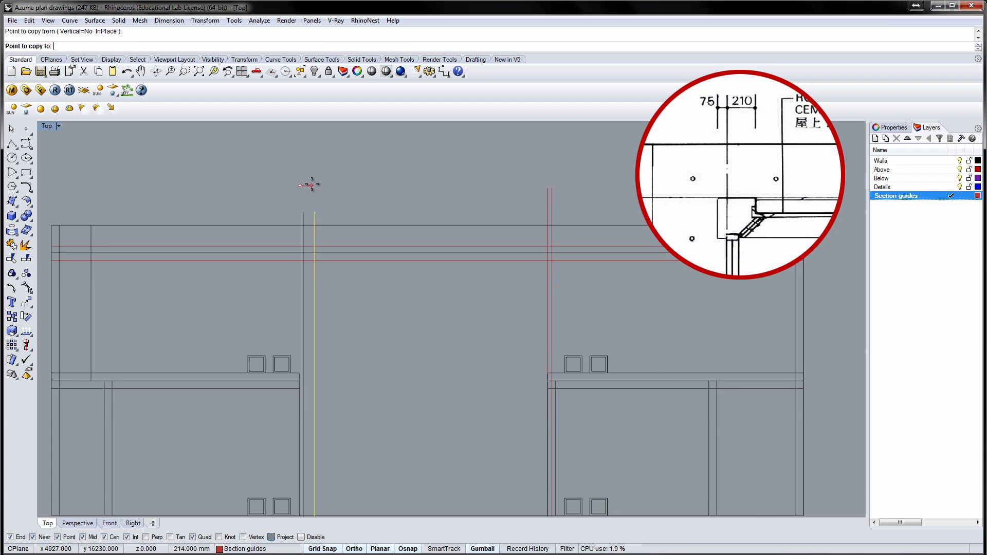
pyautogui.write('75')
pyautogui.press('Return')
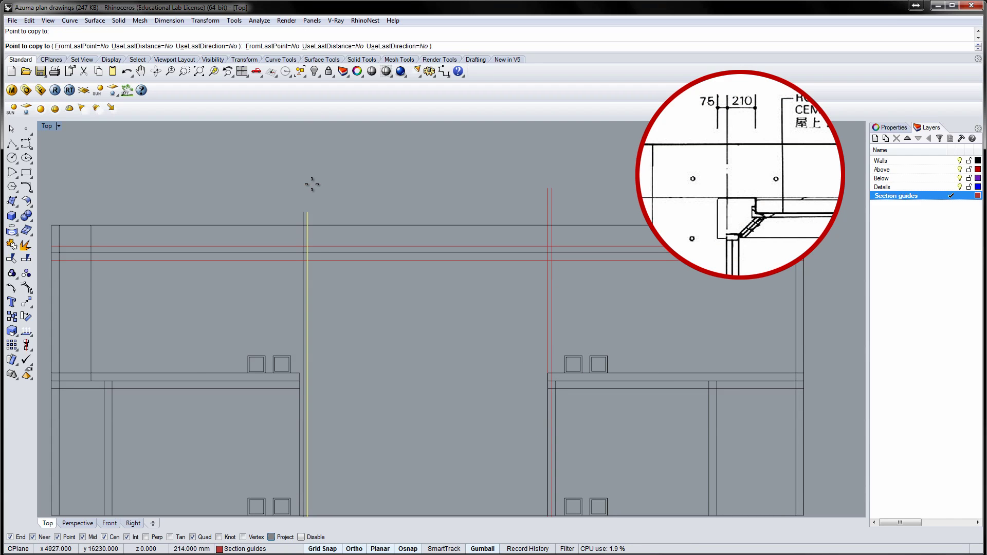
pyautogui.press('Return')
pyautogui.press('Escape')
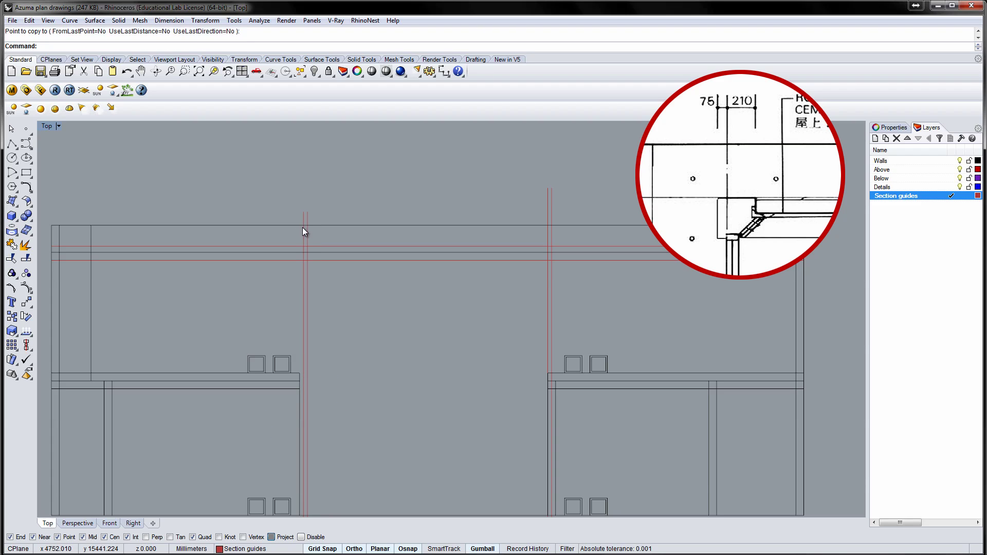
# Step: Move the original left vertical guide 210 mm to the left, away from the courtyard
pyautogui.click(303, 234)
pyautogui.write('m')
pyautogui.press('Return')
pyautogui.click(344, 166)
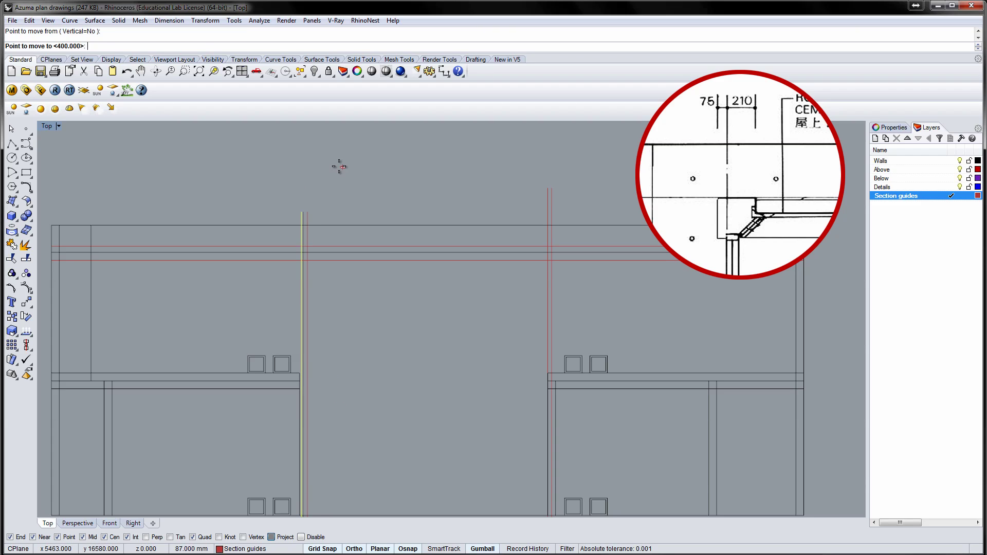
pyautogui.write('210')
pyautogui.press('Return')
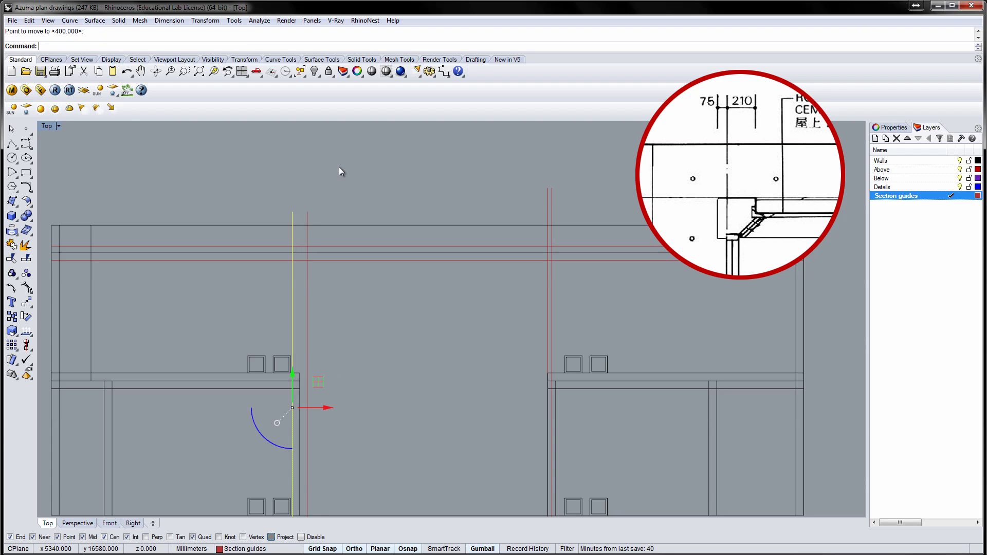
# Step: Move the outer of the two right vertical guides 210 mm to the right, away from the courtyard
pyautogui.click(551, 203)
pyautogui.press('Return')
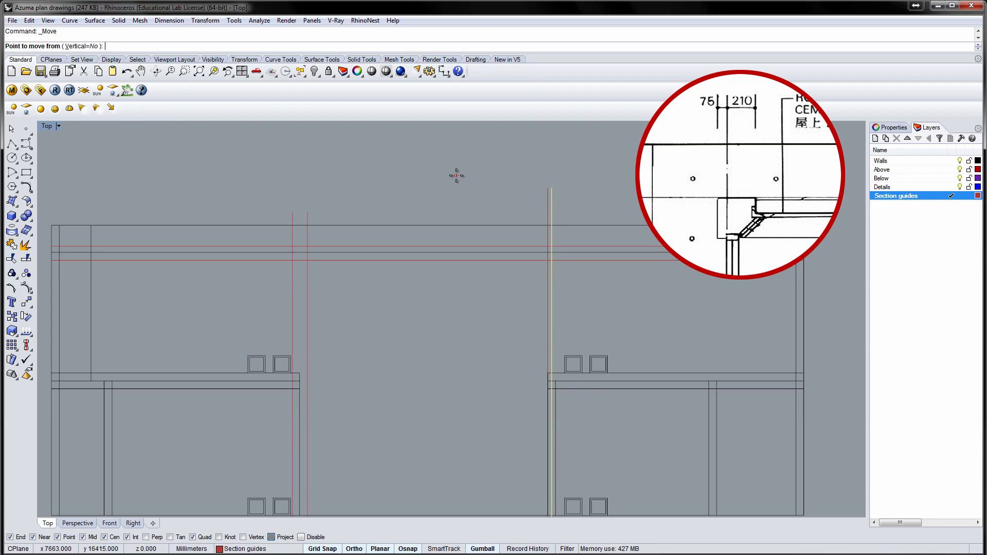
pyautogui.click(462, 175)
pyautogui.write('210')
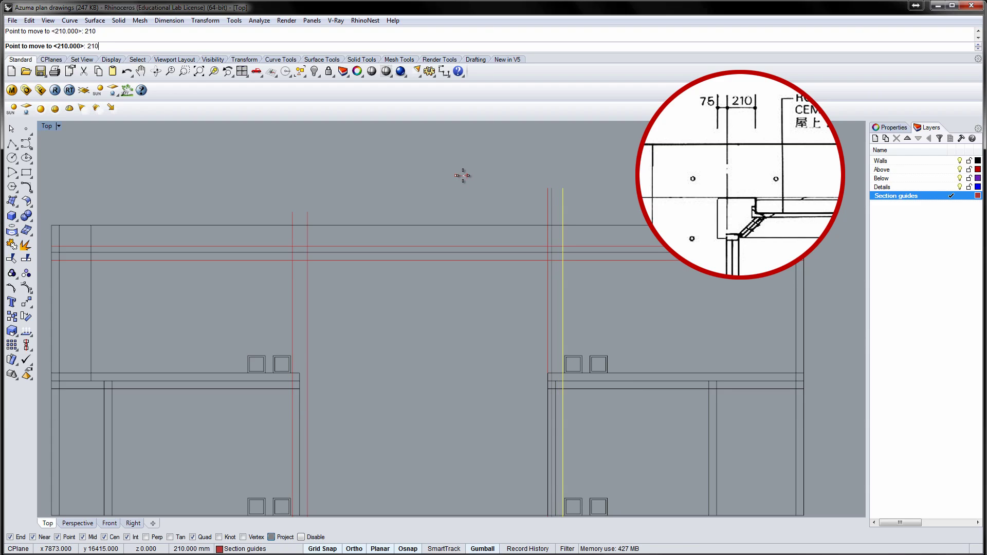
pyautogui.press('Return')
pyautogui.press('Escape')
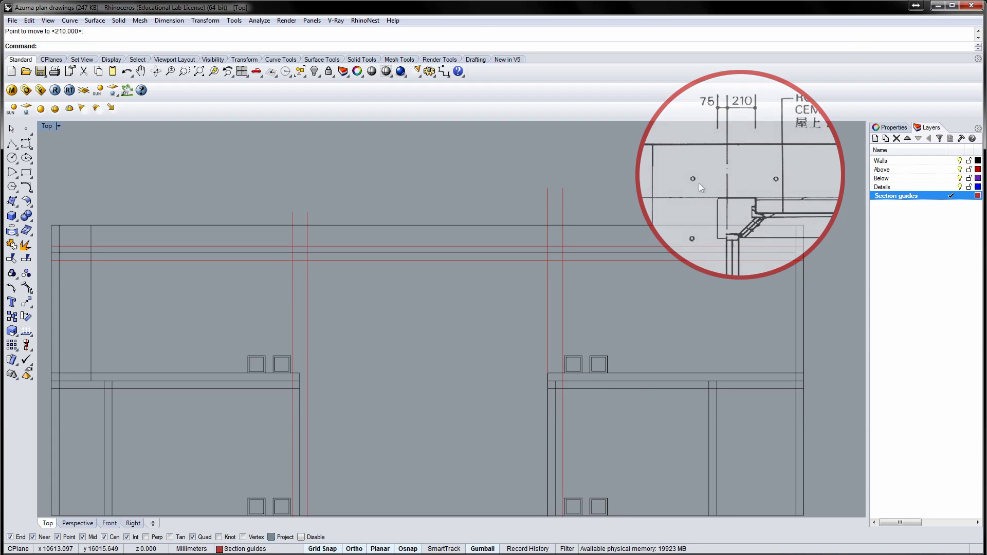
# Step: On the Walls layer, draw the left roof slab outline with its raised courtyard edge as a polyline through the guide intersections
pyautogui.click(882, 161)
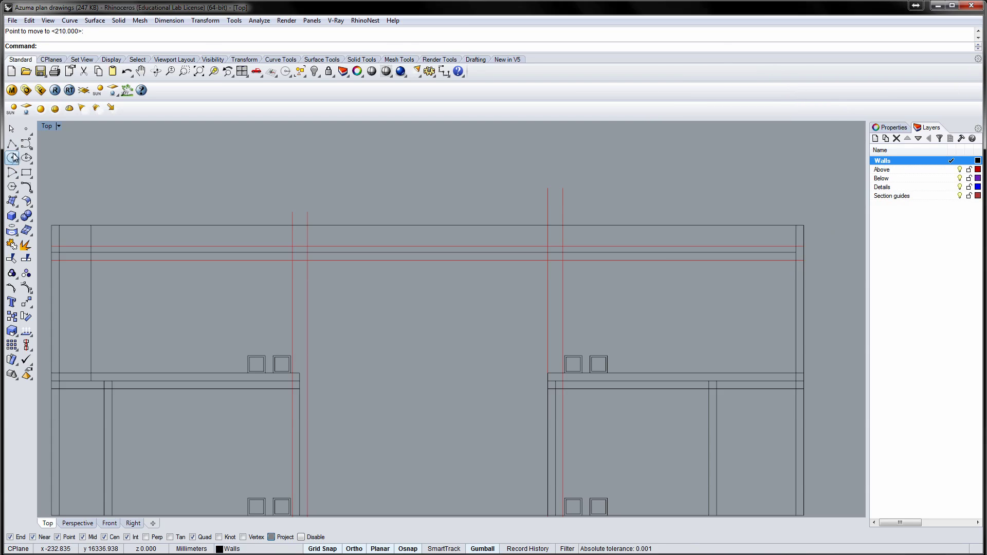
pyautogui.click(12, 145)
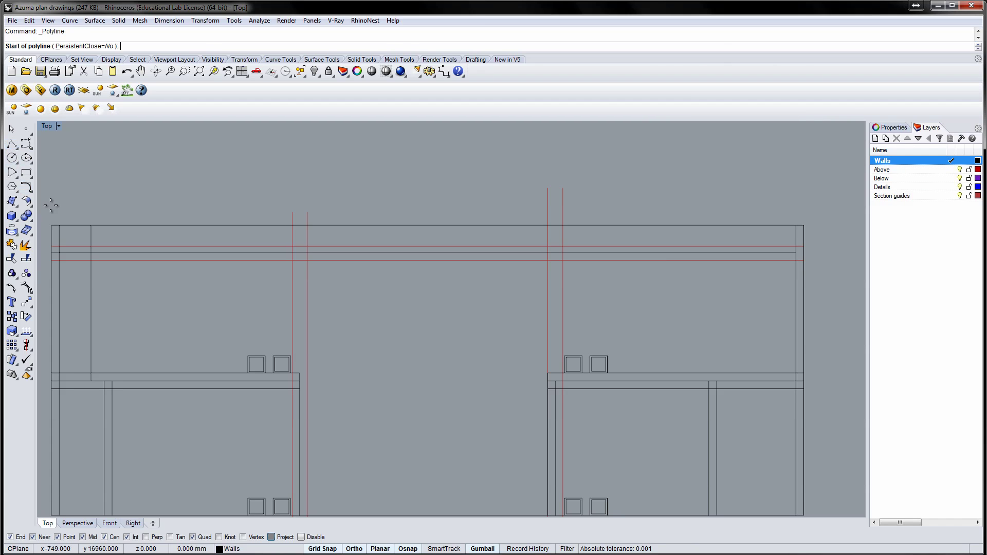
pyautogui.click(59, 252)
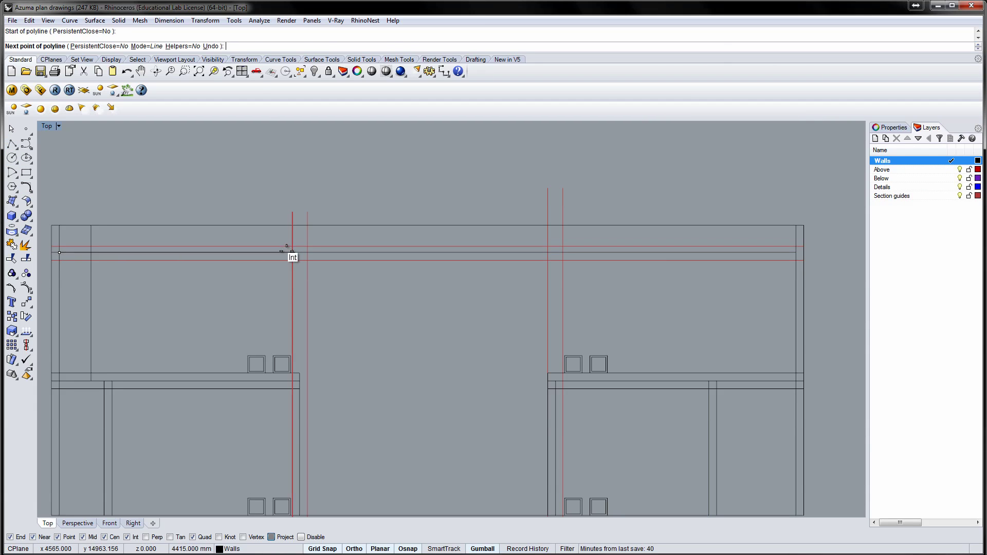
pyautogui.click(292, 252)
pyautogui.click(292, 246)
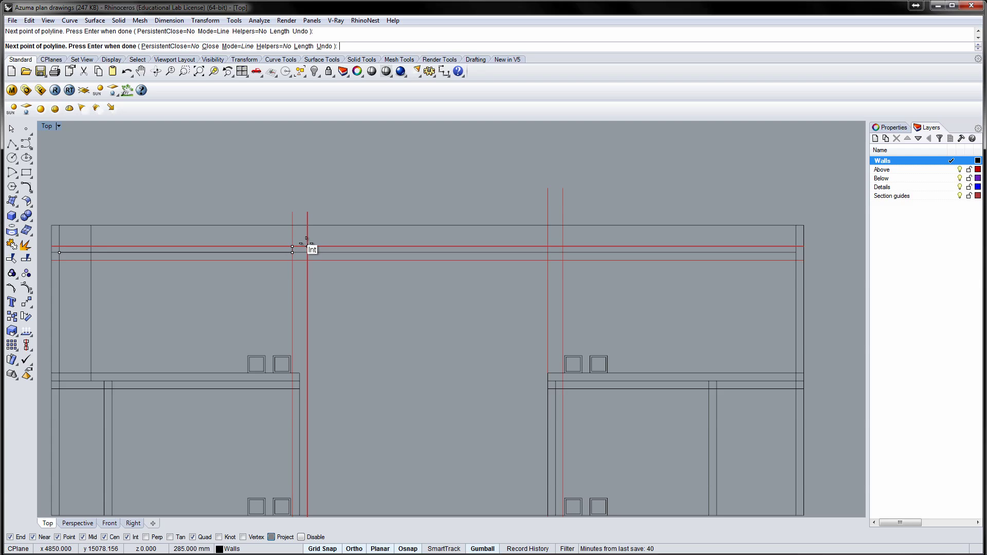
pyautogui.click(308, 247)
pyautogui.click(307, 260)
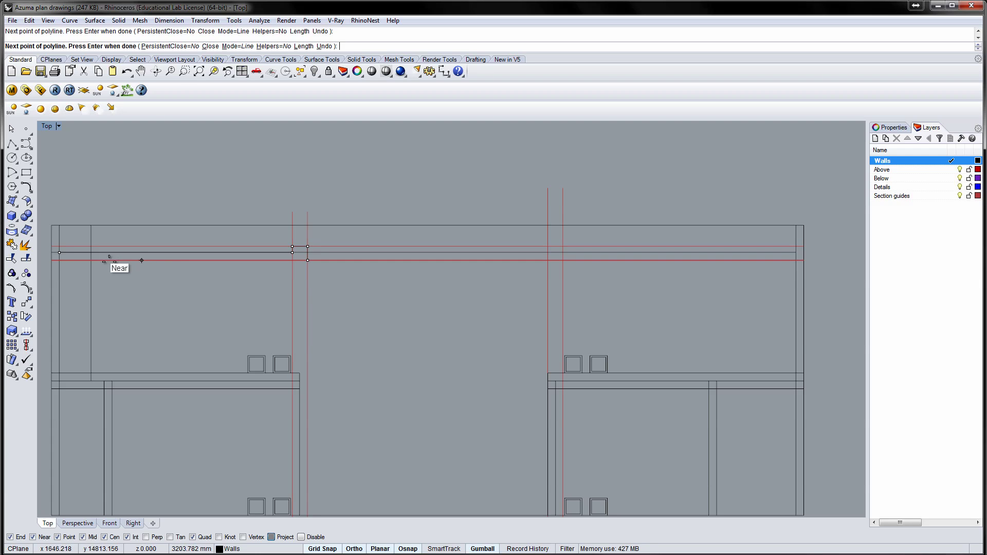
pyautogui.click(60, 260)
pyautogui.press('Return')
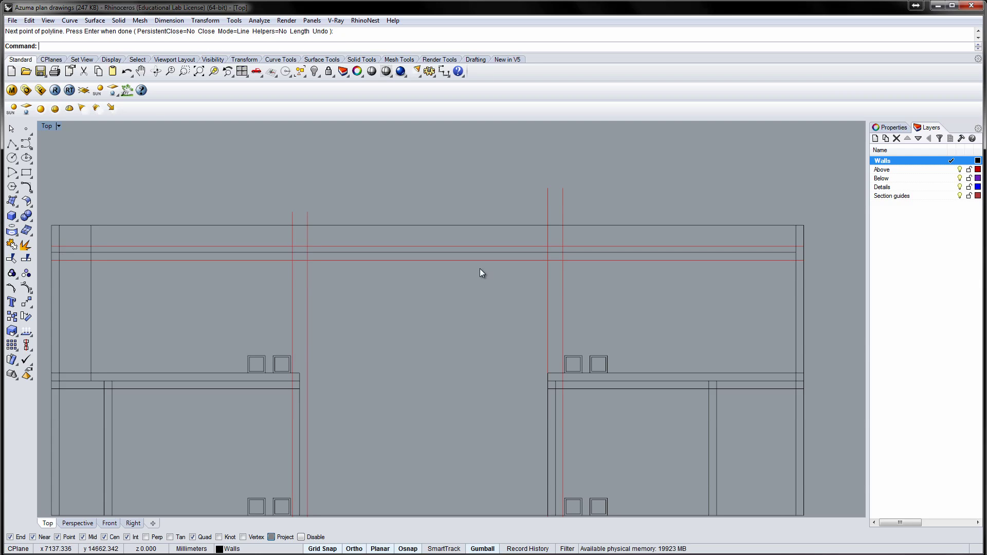
# Step: Draw the matching right roof slab outline with its raised courtyard edge as a polyline, starting and ending at the right wall's inner line
pyautogui.press('Return')
pyautogui.click(795, 260)
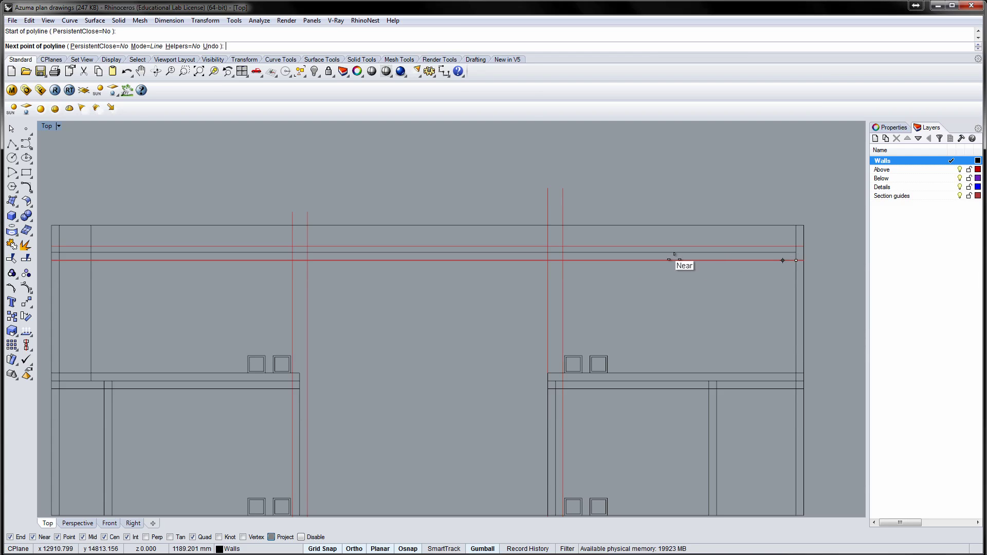
pyautogui.click(548, 246)
pyautogui.click(562, 247)
pyautogui.click(562, 253)
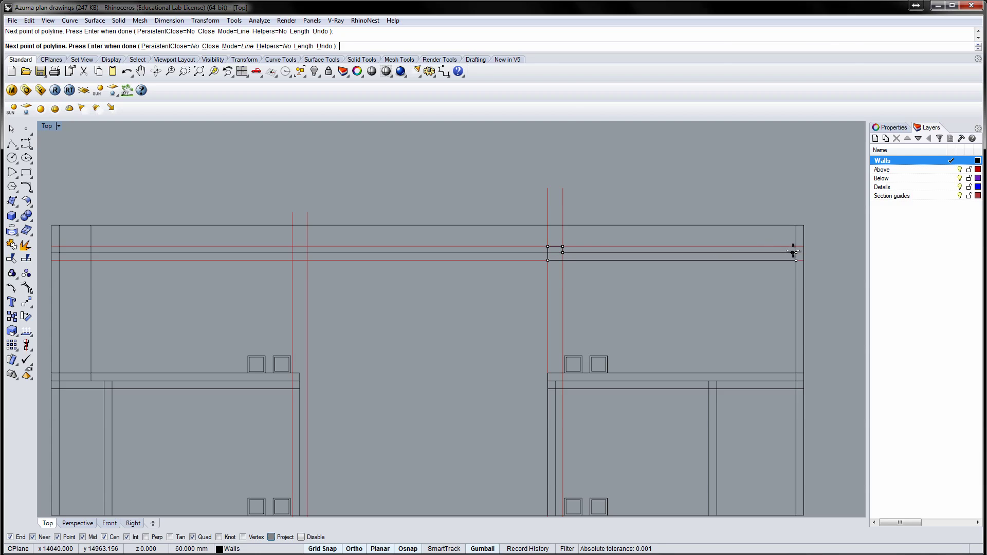
pyautogui.press('Escape')
# Step: Delete the vertical and horizontal roof guides and the original roof line spanning the courtyard between the two slabs
pyautogui.moveTo(551, 196); pyautogui.dragTo(512, 187)
pyautogui.press('Delete')
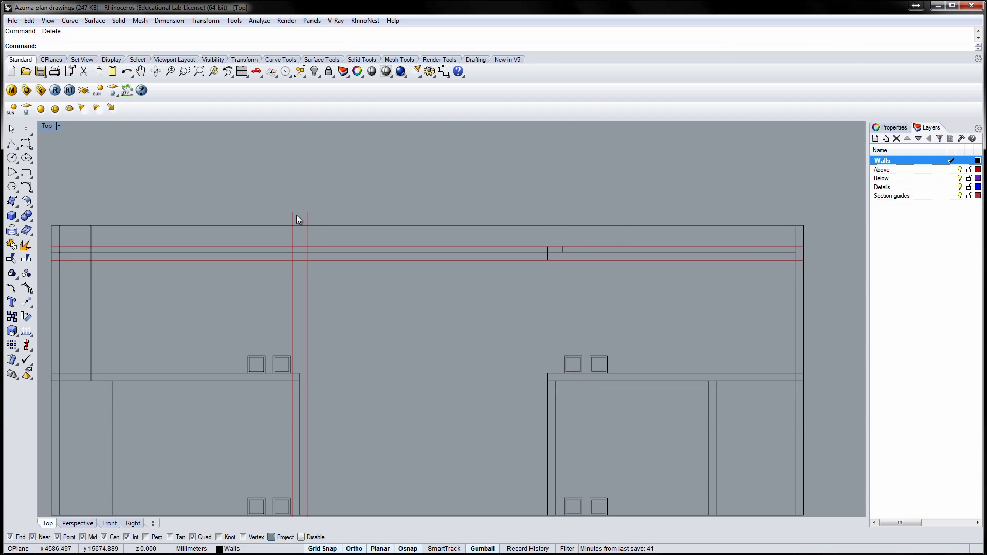
pyautogui.moveTo(306, 231); pyautogui.dragTo(285, 230)
pyautogui.press('Delete')
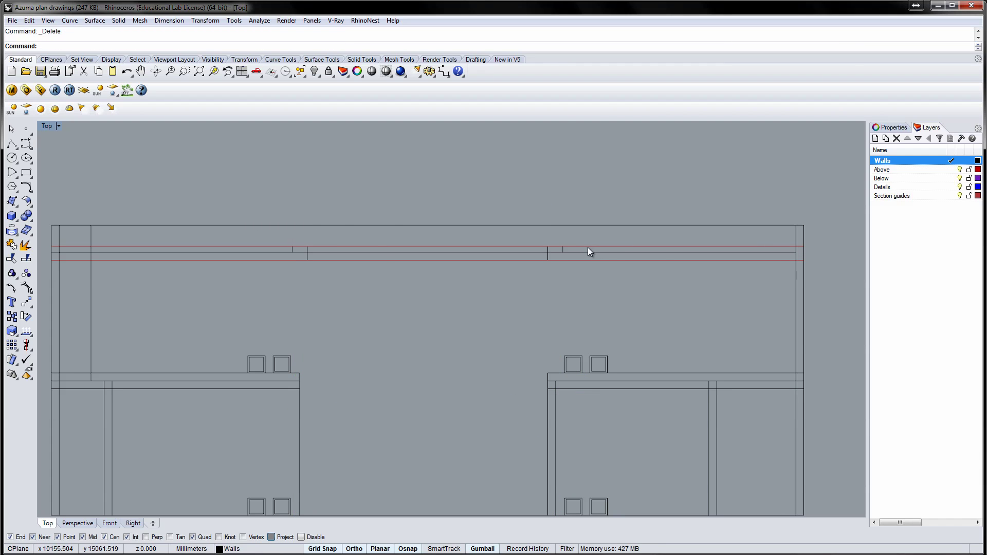
pyautogui.click(588, 247)
pyautogui.press('Delete')
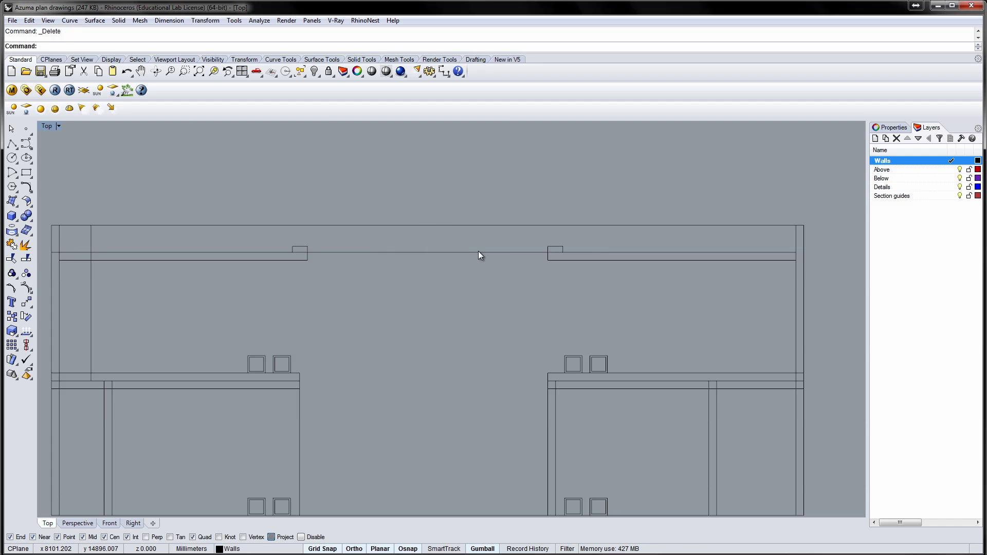
pyautogui.click(478, 252)
pyautogui.press('Delete')
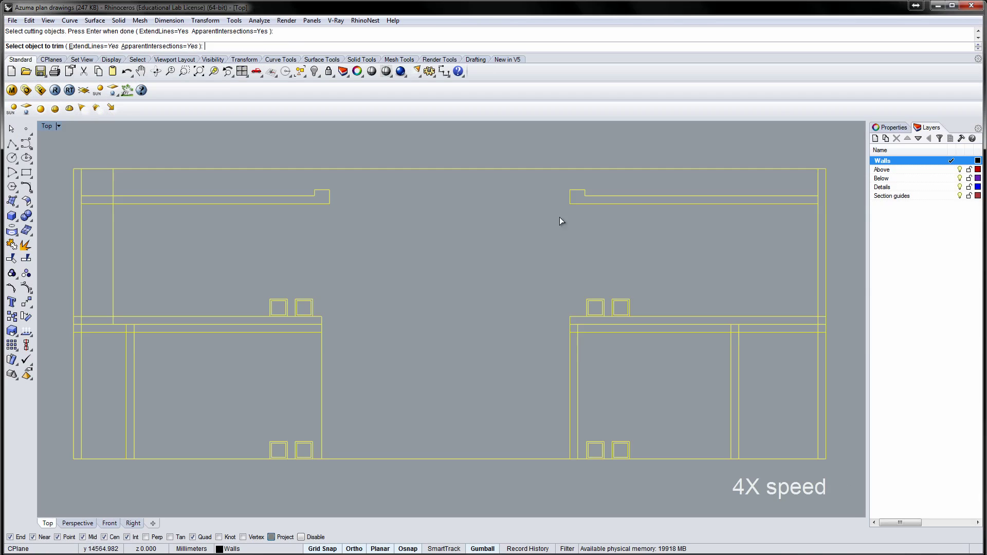
# Step: Trim the right wall's inner line at the roof slab and the line overlaps where the walls meet the first-floor slab
pyautogui.click(818, 200)
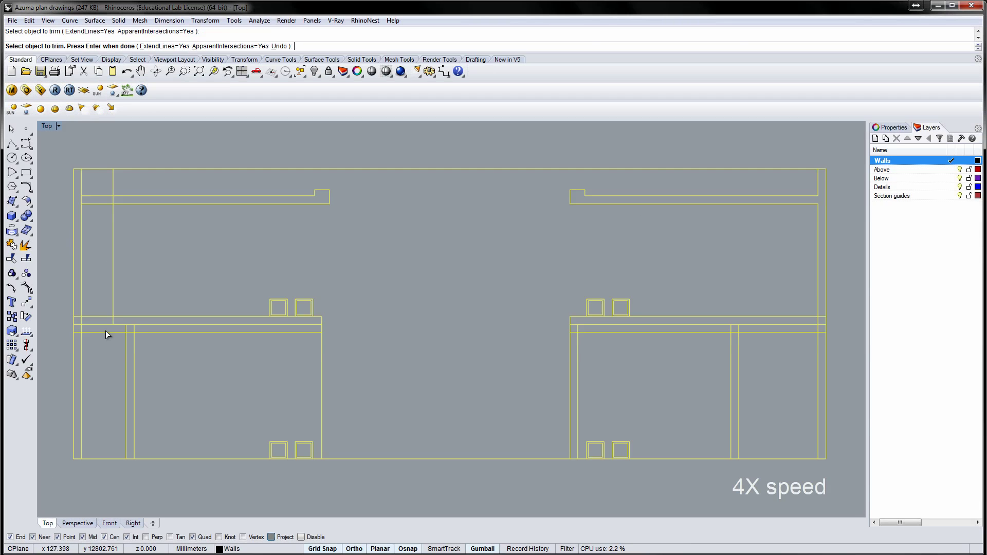
pyautogui.click(78, 317)
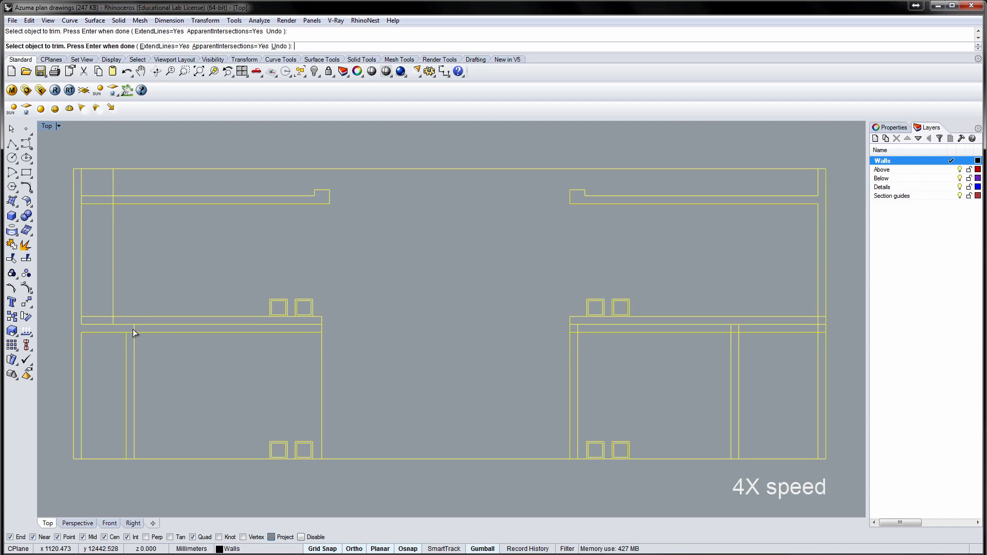
pyautogui.click(821, 316)
pyautogui.press('Return')
# Step: Trim the interior vertical line and the left wall's inner line where they cross the left roof slab
pyautogui.press('Return')
pyautogui.moveTo(157, 245); pyautogui.dragTo(68, 182)
pyautogui.press('Return')
pyautogui.click(113, 199)
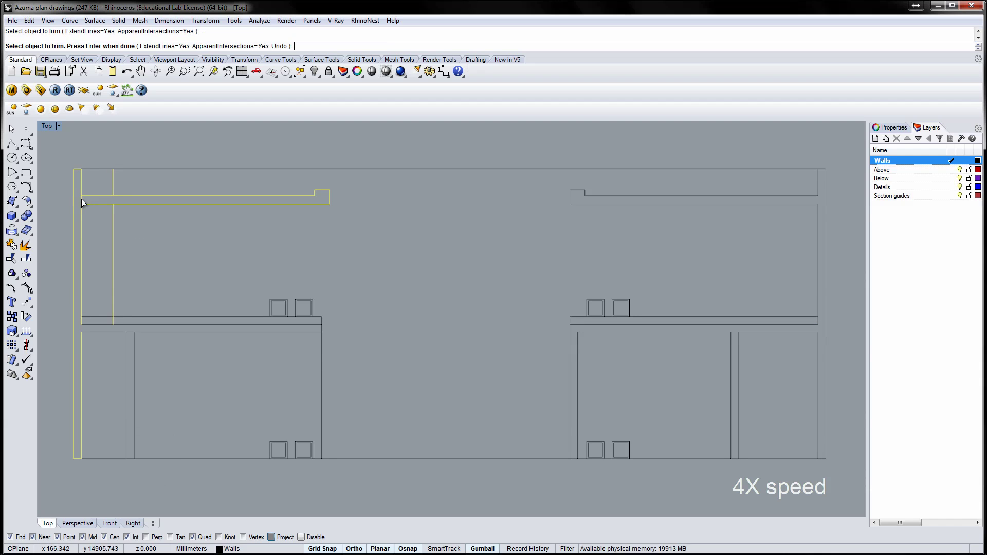
pyautogui.click(82, 199)
pyautogui.press('Return')
# Step: Join the cut outlines of the outer walls, roof slabs, floor slabs and right-hand partitions into continuous curves
pyautogui.click(81, 370)
pyautogui.keyDown('shift'); pyautogui.click(88, 196); pyautogui.keyUp('shift')
pyautogui.keyDown('shift'); pyautogui.click(81, 240); pyautogui.keyUp('shift')
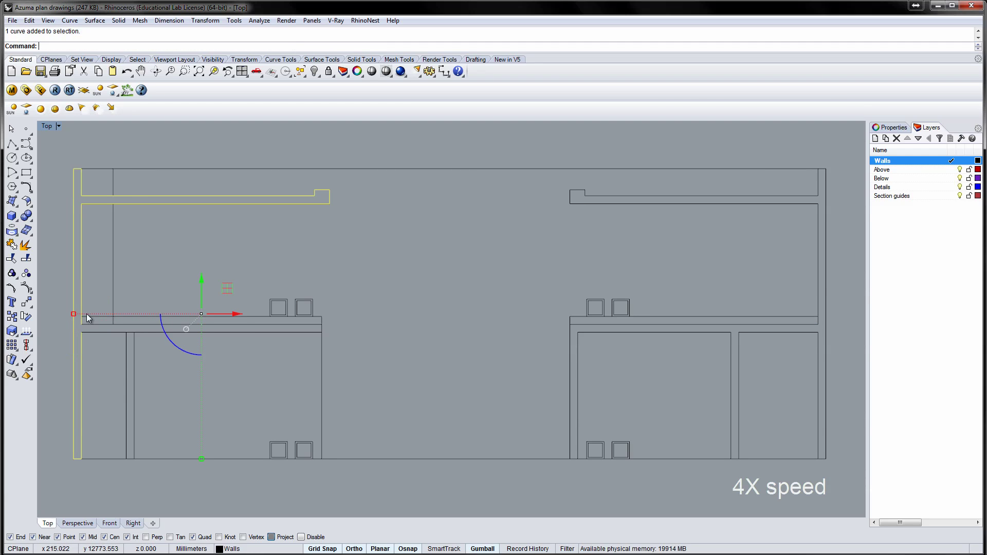
pyautogui.keyDown('shift'); pyautogui.click(239, 325); pyautogui.keyUp('shift')
pyautogui.keyDown('shift'); pyautogui.click(591, 332); pyautogui.keyUp('shift')
pyautogui.keyDown('shift'); pyautogui.click(741, 333); pyautogui.keyUp('shift')
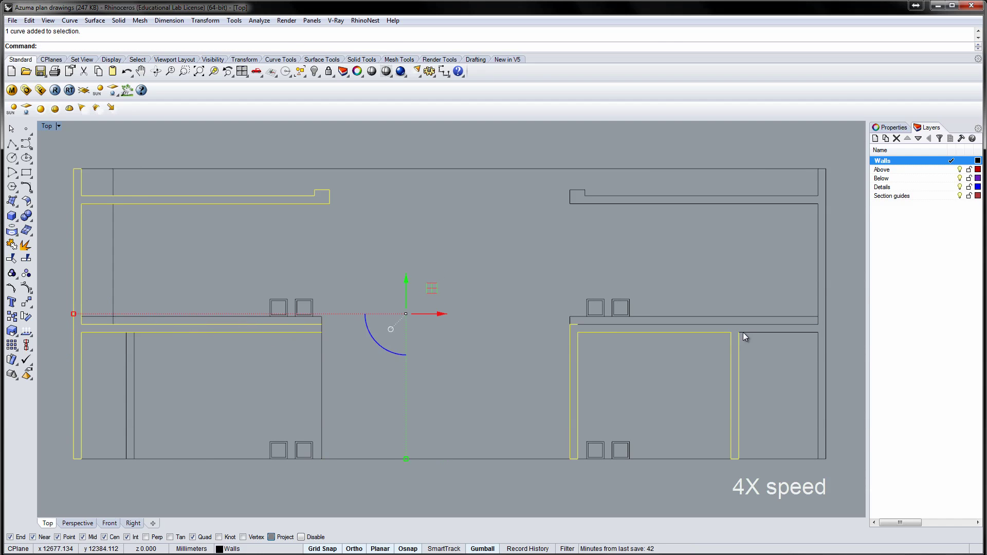
pyautogui.keyDown('shift'); pyautogui.click(818, 329); pyautogui.keyUp('shift')
pyautogui.keyDown('shift'); pyautogui.click(814, 285); pyautogui.keyUp('shift')
pyautogui.keyDown('shift'); pyautogui.click(762, 205); pyautogui.keyUp('shift')
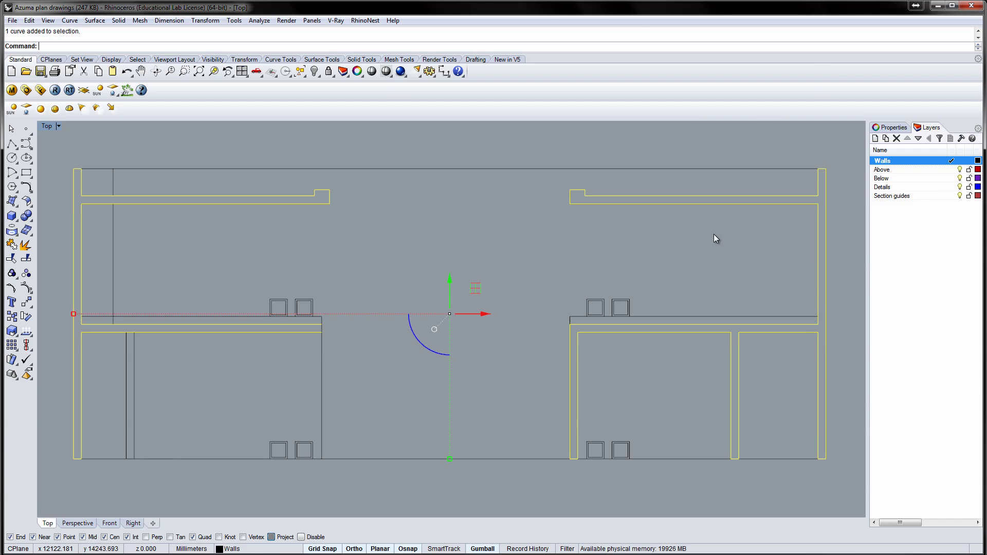
pyautogui.press('Return')
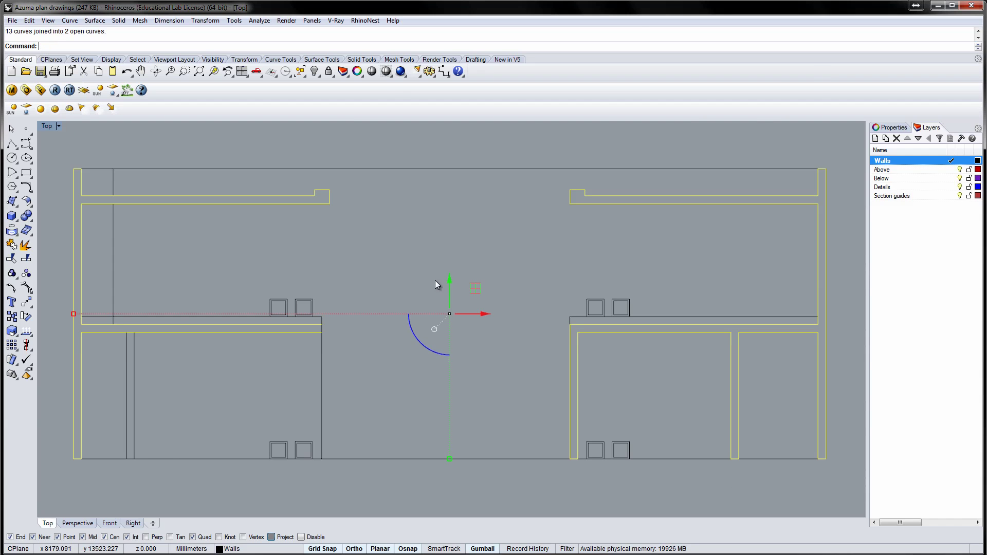
pyautogui.click(338, 350)
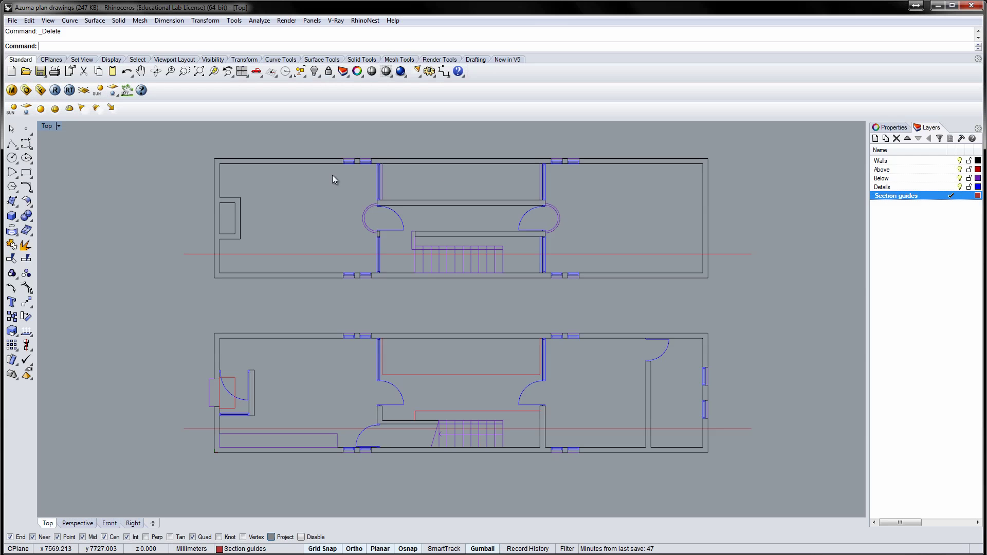
# Step: On the Section guides layer, project a vertical guide from the right end of the plan's stair up through the section
pyautogui.click(12, 144)
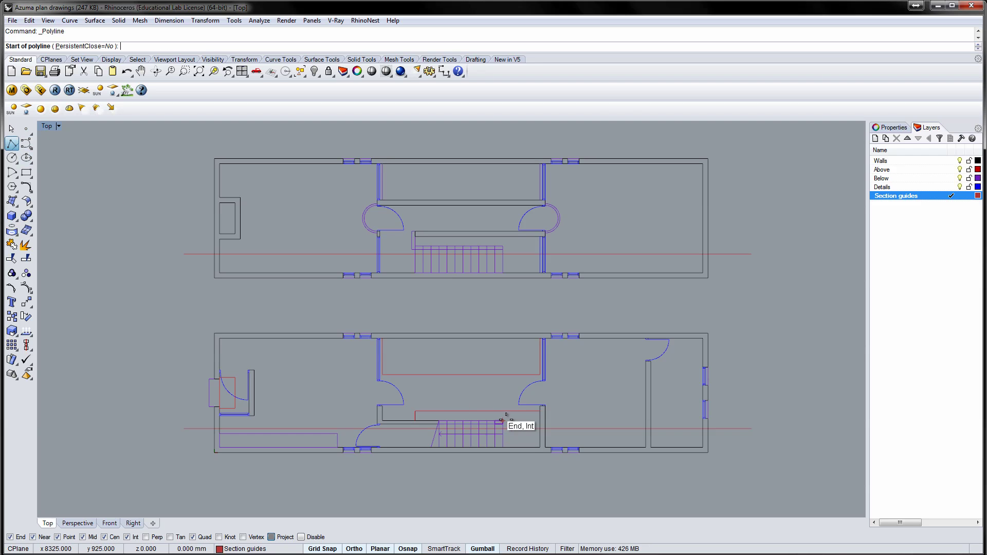
pyautogui.click(521, 220)
pyautogui.moveTo(515, 249); pyautogui.dragTo(491, 515, button='right')
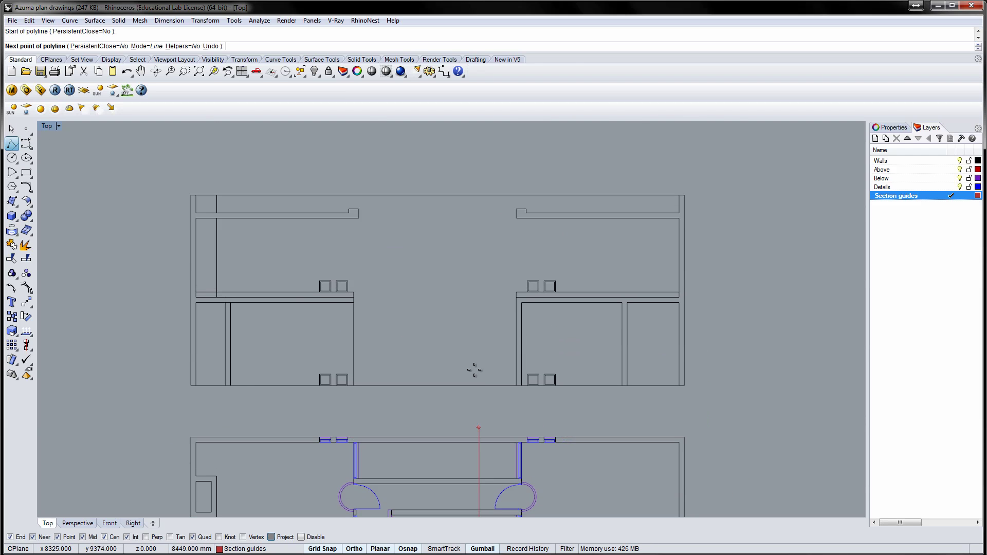
pyautogui.click(461, 171)
pyautogui.press('Return')
# Step: Project a second vertical guide from the left end of the upper-plan stair, at the section cut line, up through the section
pyautogui.moveTo(389, 296); pyautogui.dragTo(425, 202, button='right')
pyautogui.moveTo(360, 472); pyautogui.dragTo(389, 247, button='right')
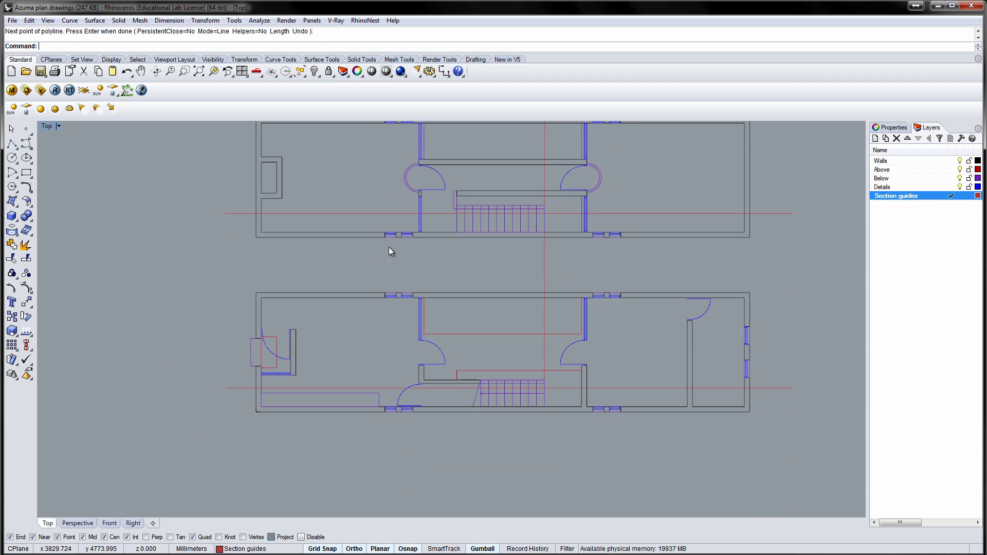
pyautogui.press('Return')
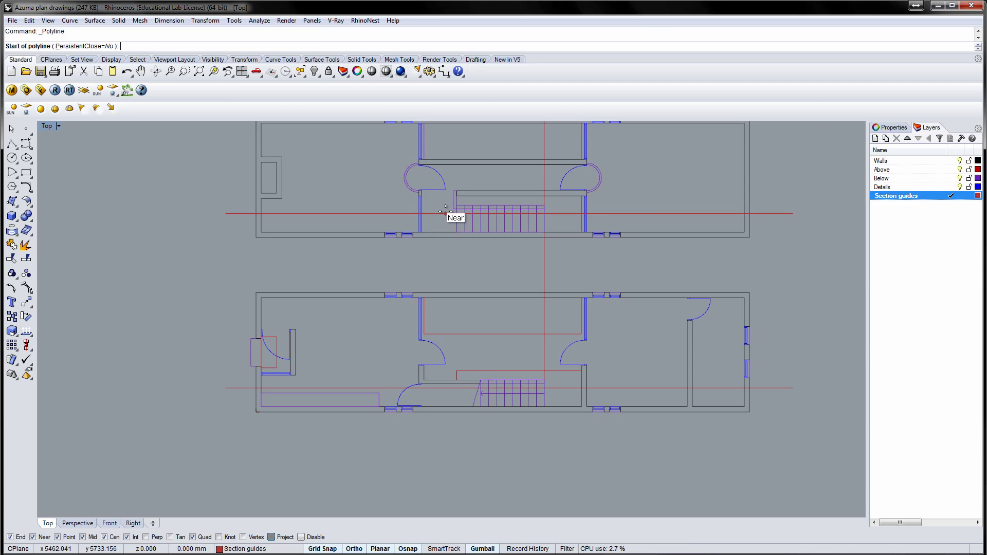
pyautogui.scroll(5, 455, 326)
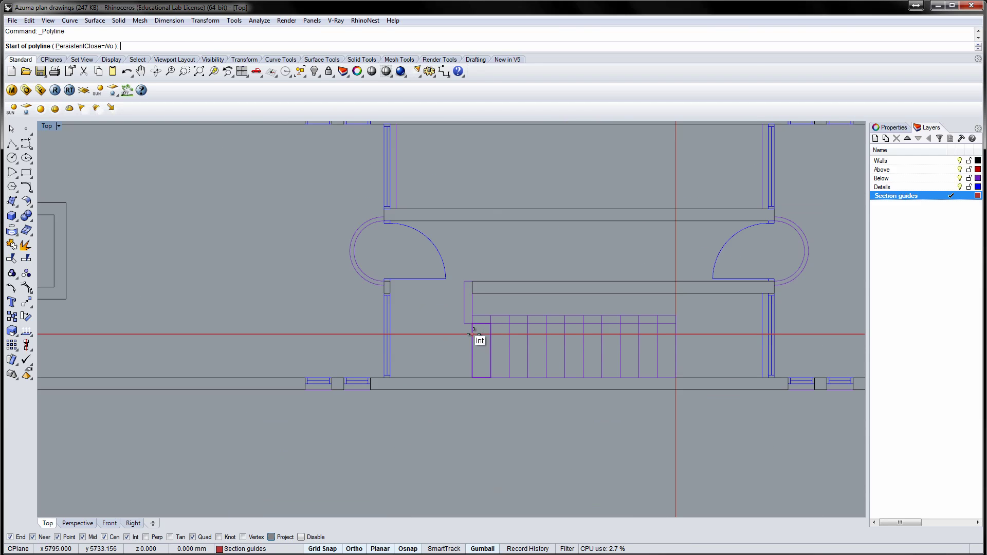
pyautogui.click(472, 334)
pyautogui.moveTo(460, 211); pyautogui.dragTo(460, 513, button='right')
pyautogui.scroll(-5, 471, 232)
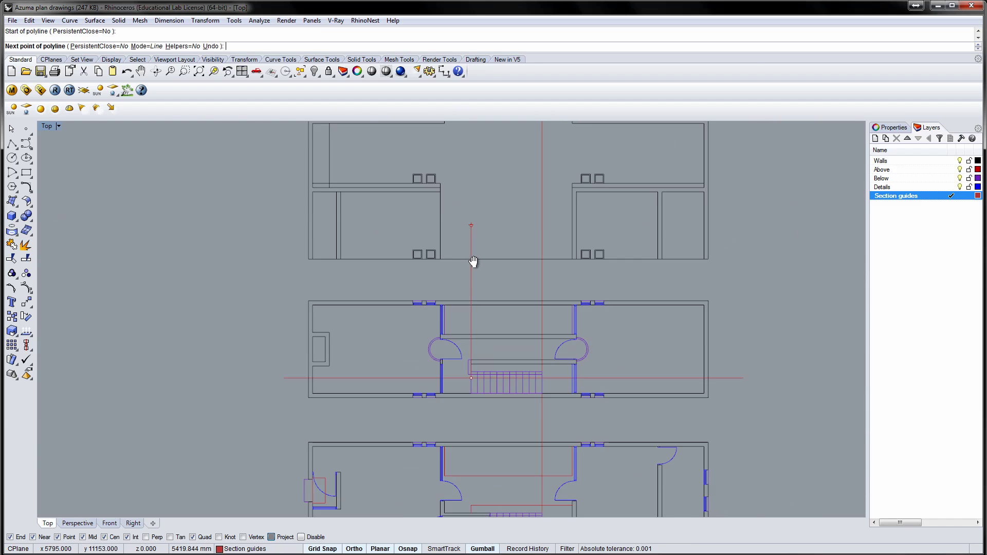
pyautogui.click(467, 140)
pyautogui.press('Return')
# Step: Draw a horizontal guide across the courtyard between the top edges of the two first-floor slabs
pyautogui.press('Return')
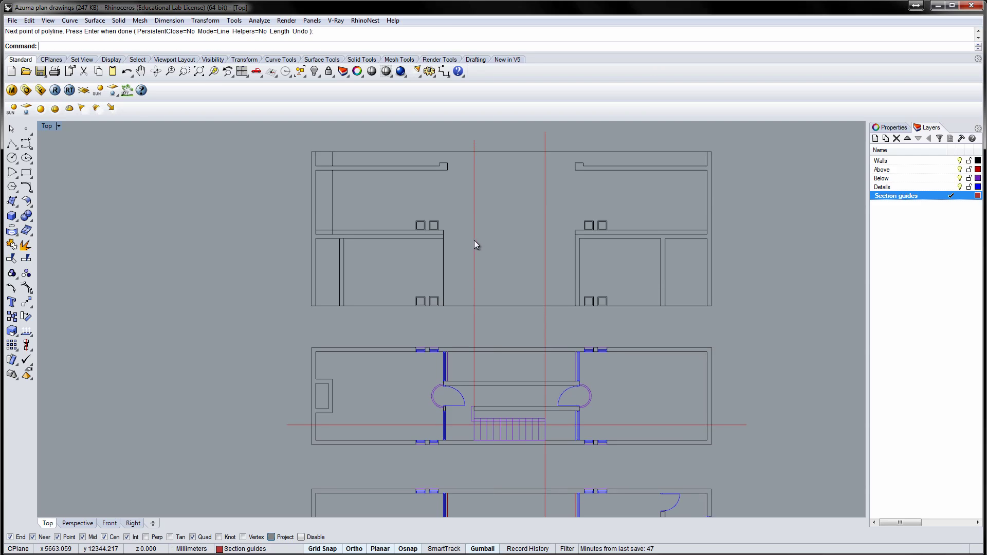
pyautogui.scroll(4, 473, 239)
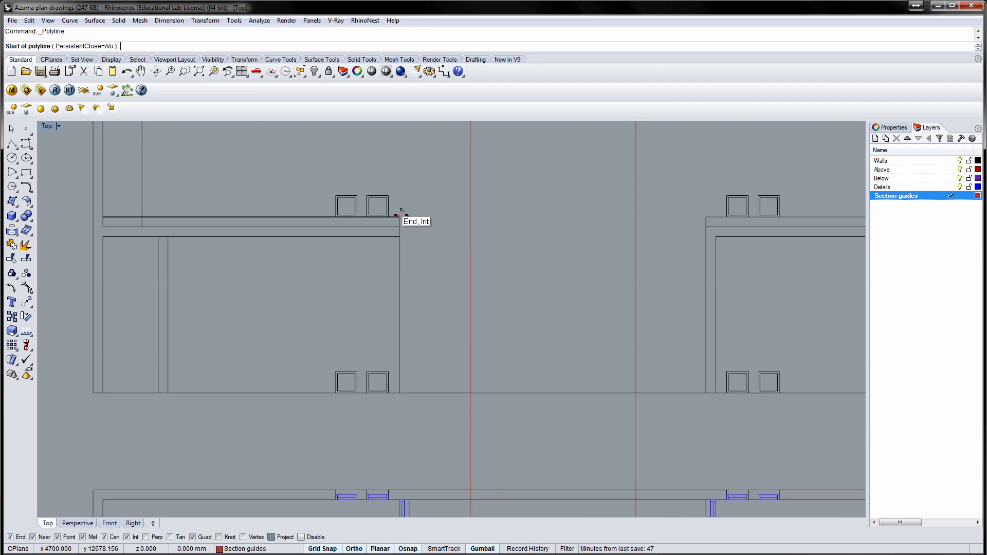
pyautogui.click(399, 216)
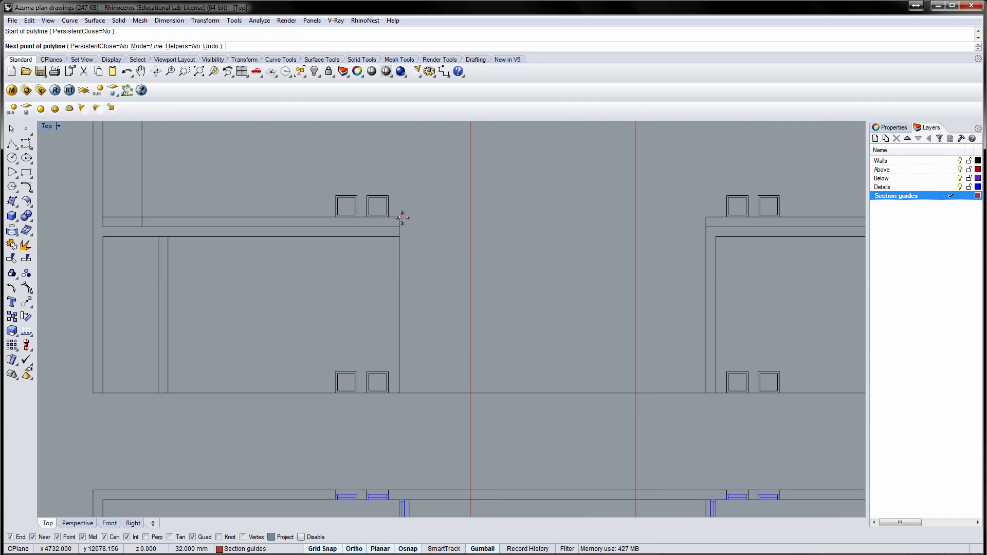
pyautogui.click(705, 216)
pyautogui.press('Return')
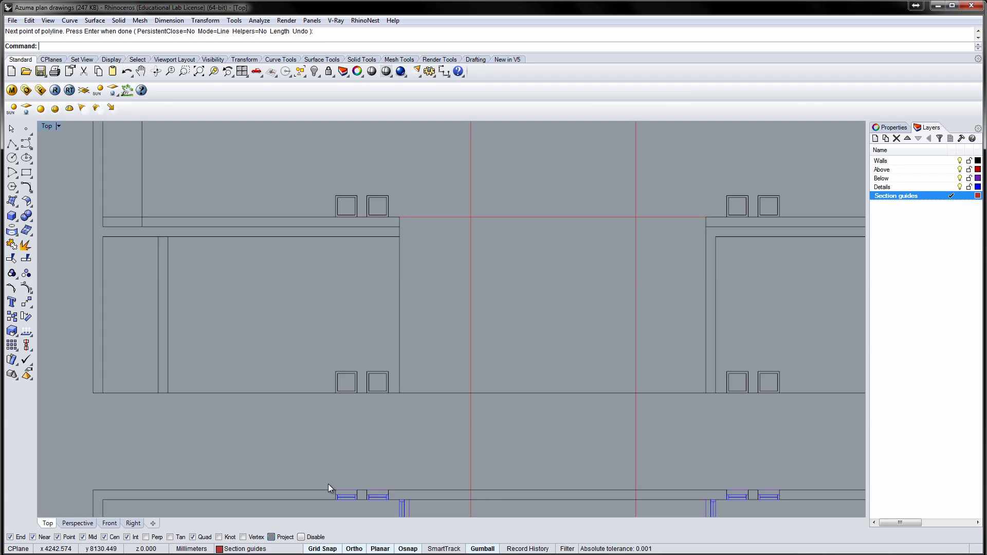
# Step: Move the horizontal courtyard guide 95 mm down
pyautogui.click(496, 217)
pyautogui.write('m')
pyautogui.press('Return')
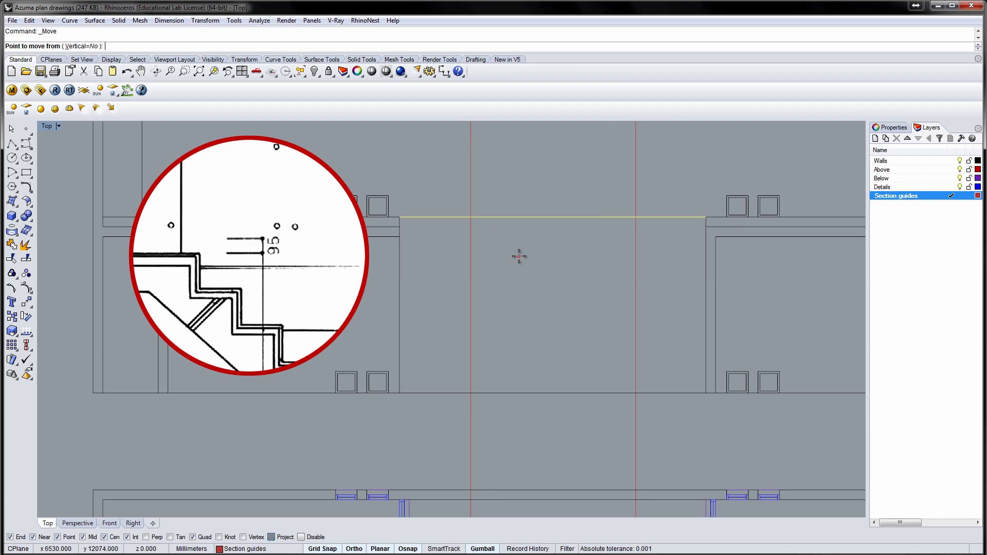
pyautogui.click(516, 265)
pyautogui.write('95')
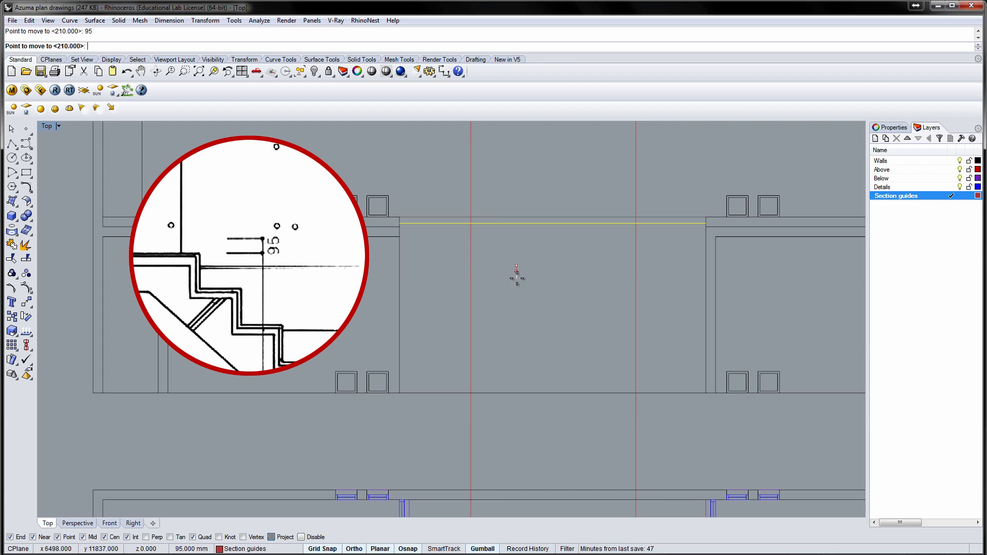
pyautogui.press('Return')
pyautogui.press('Escape')
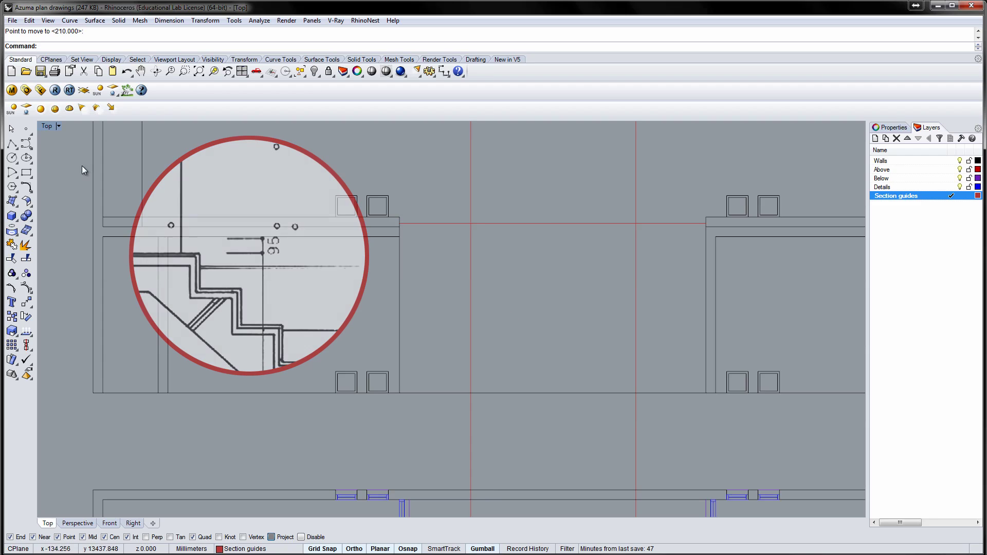
# Step: Draw a stair-slope line from the left stair guide at the lowered horizontal guide to the right stair guide at ground level
pyautogui.click(12, 143)
pyautogui.click(466, 221)
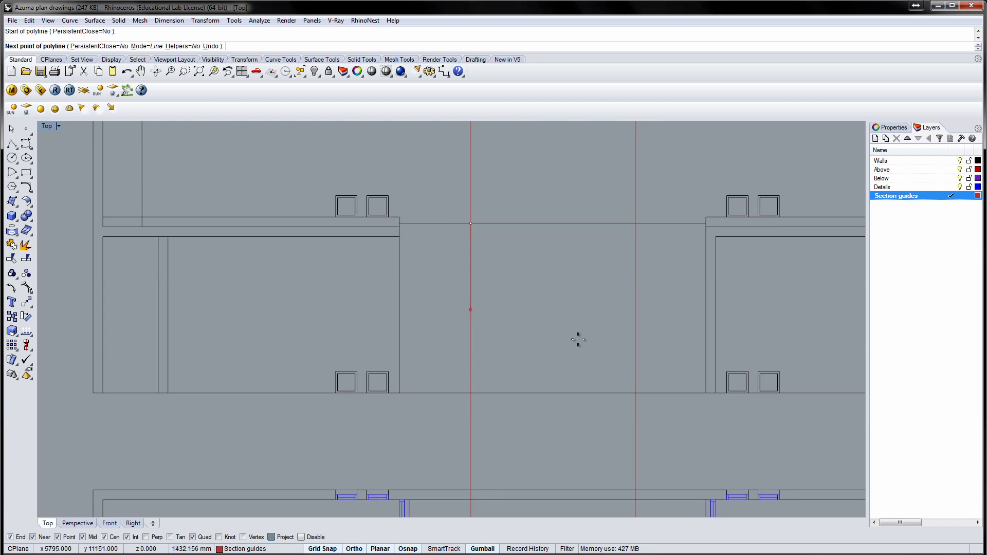
pyautogui.click(635, 393)
pyautogui.press('Return')
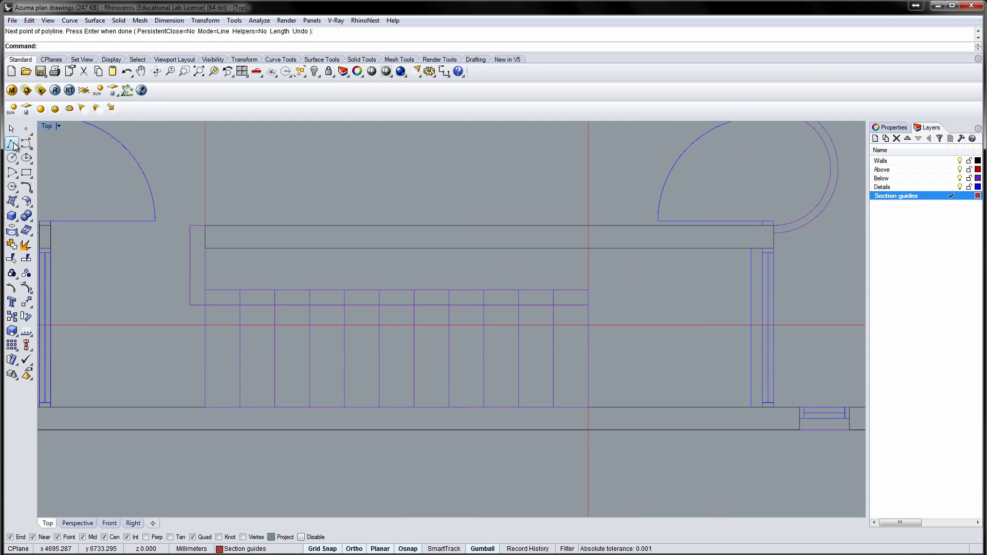
# Step: Draw one stair riser and tread as a polyline over the plan's stair, starting at its right end
pyautogui.click(12, 145)
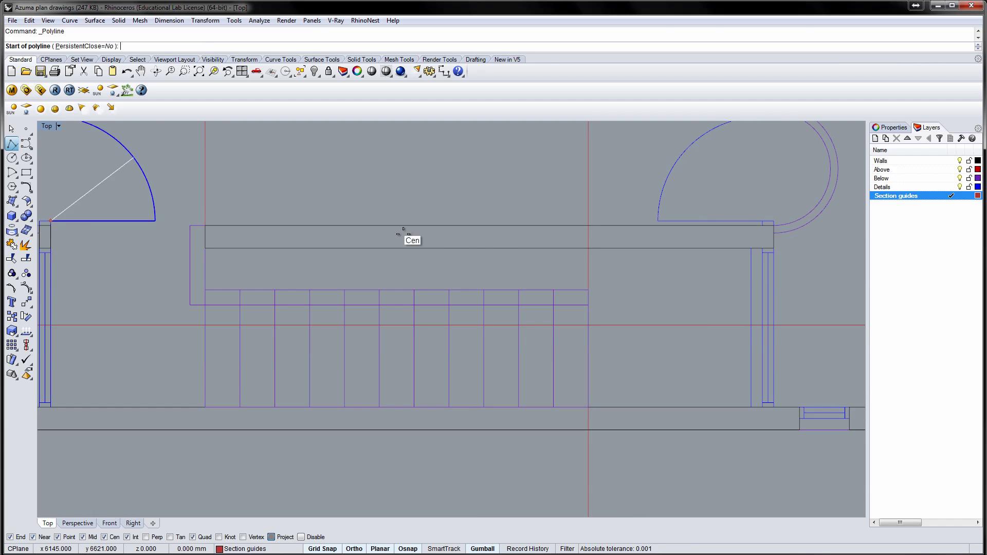
pyautogui.click(588, 304)
pyautogui.click(588, 290)
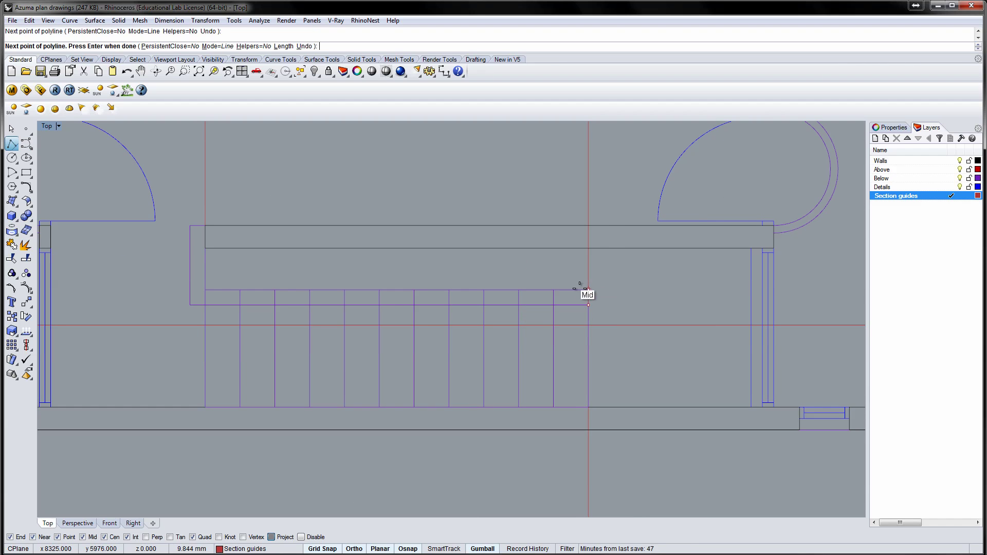
pyautogui.click(554, 290)
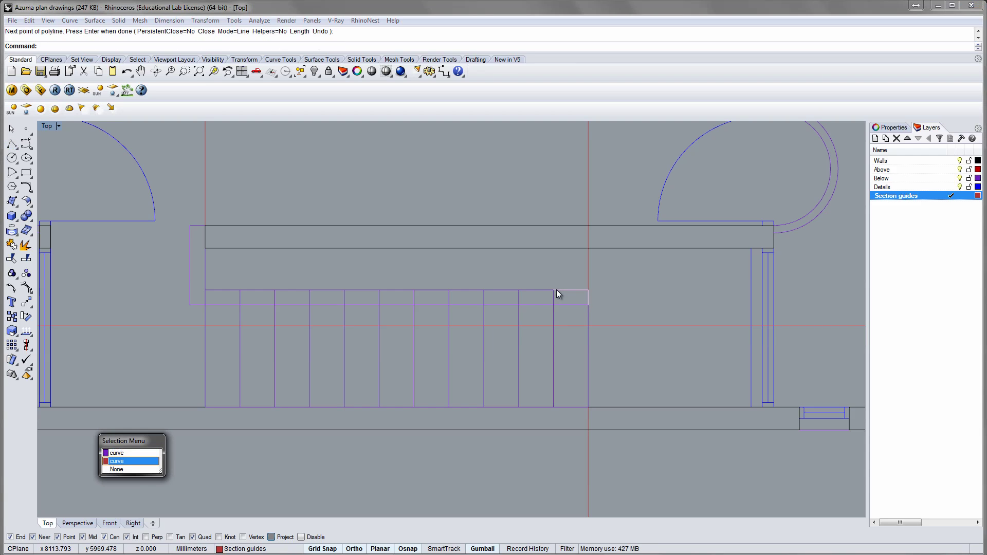
pyautogui.press('Return')
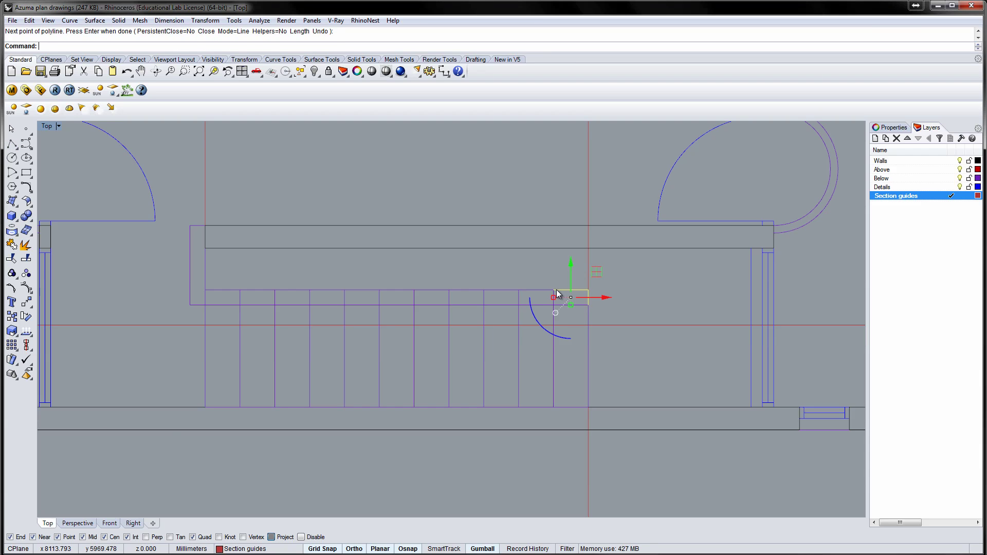
# Step: Copy the riser-and-tread polyline eleven times, placing each copy end to end up to the left stair guide
pyautogui.write('Co')
pyautogui.press('Return')
pyautogui.click(587, 306)
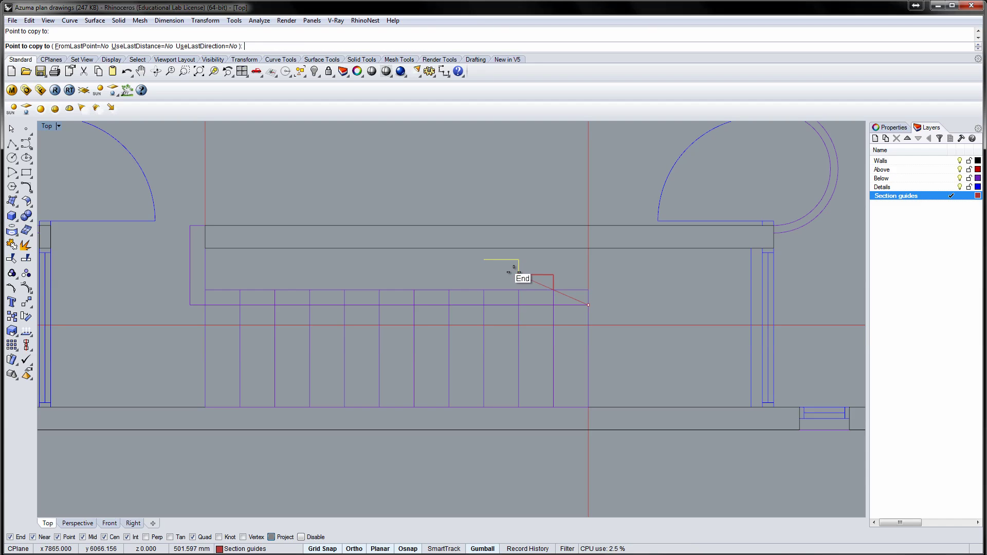
pyautogui.click(519, 273)
pyautogui.click(484, 260)
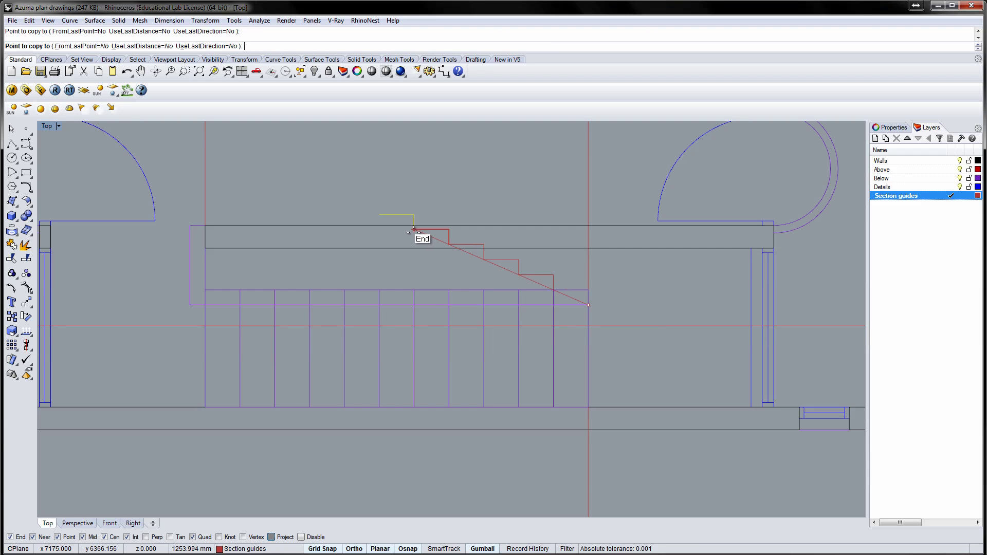
pyautogui.click(414, 230)
pyautogui.click(379, 215)
pyautogui.click(344, 199)
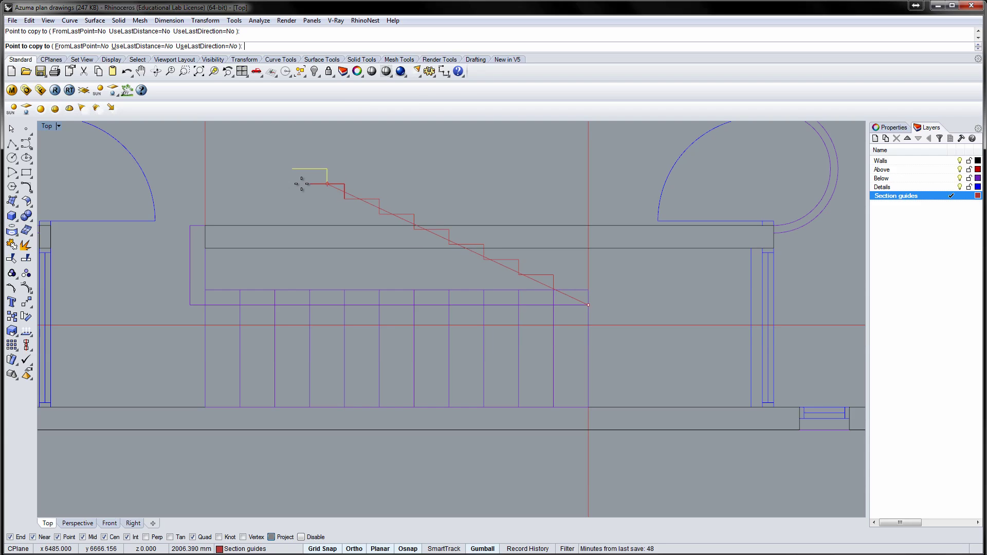
pyautogui.click(310, 184)
pyautogui.click(275, 168)
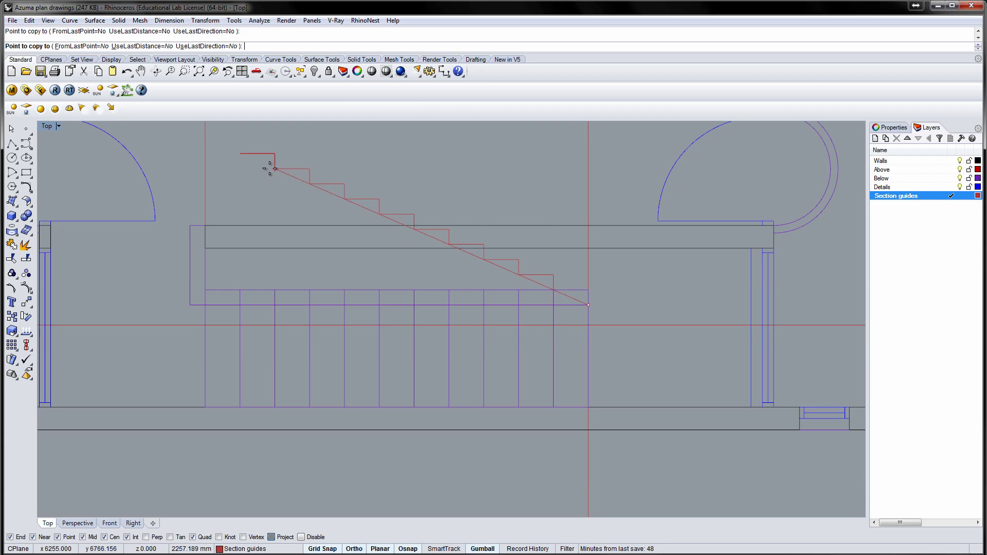
pyautogui.click(238, 153)
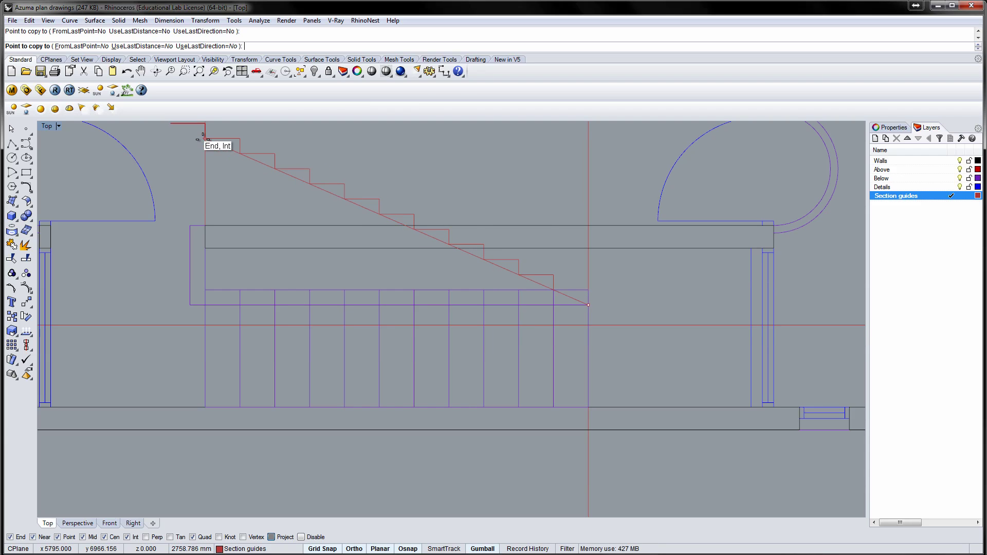
pyautogui.click(205, 139)
pyautogui.press('Return')
# Step: Join the original stair step and its eleven copies into one stepped curve
pyautogui.moveTo(194, 132)
pyautogui.mouseDown(button='right')
pyautogui.moveTo(223, 238)
pyautogui.moveTo(258, 265)
pyautogui.mouseUp(button='right')
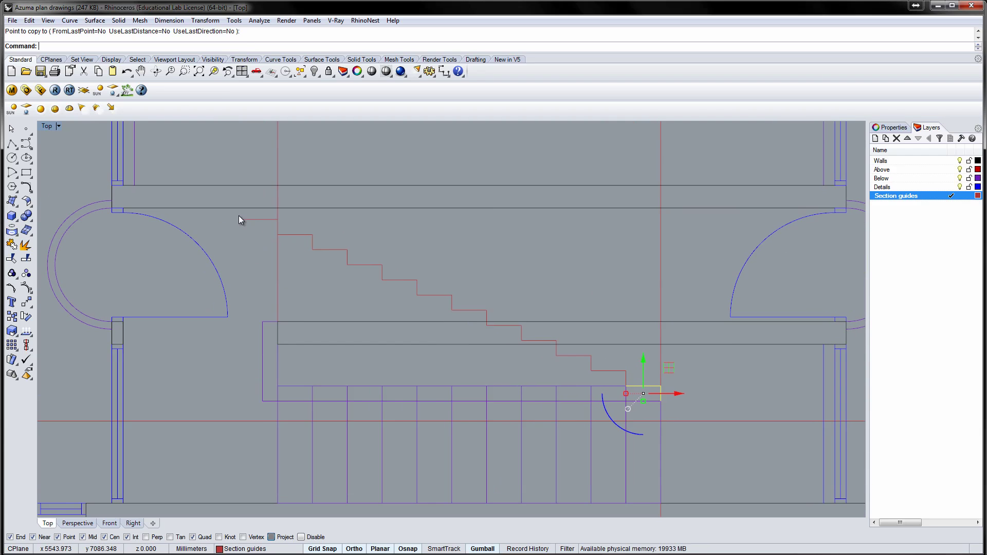
pyautogui.moveTo(238, 215); pyautogui.dragTo(646, 393)
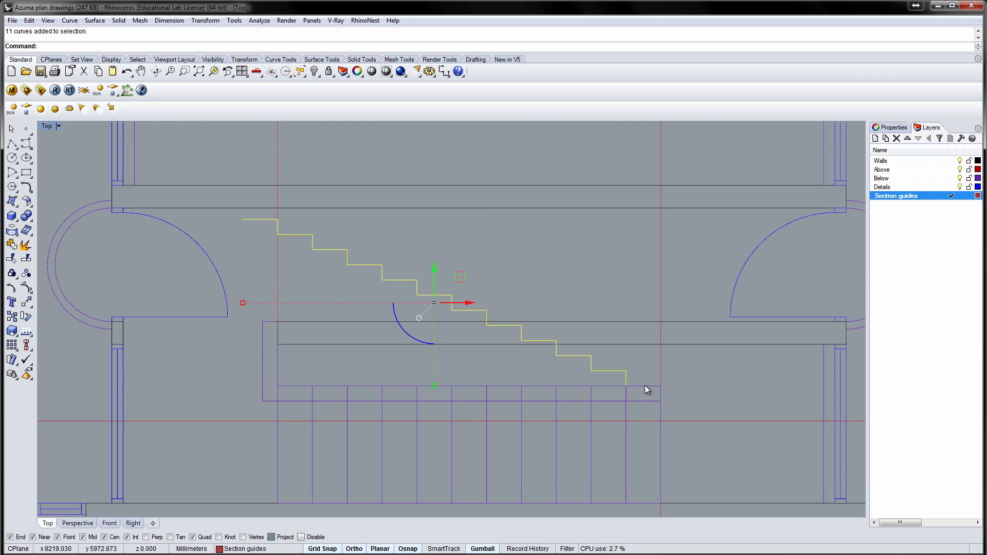
pyautogui.keyDown('shift'); pyautogui.click(645, 384); pyautogui.keyUp('shift')
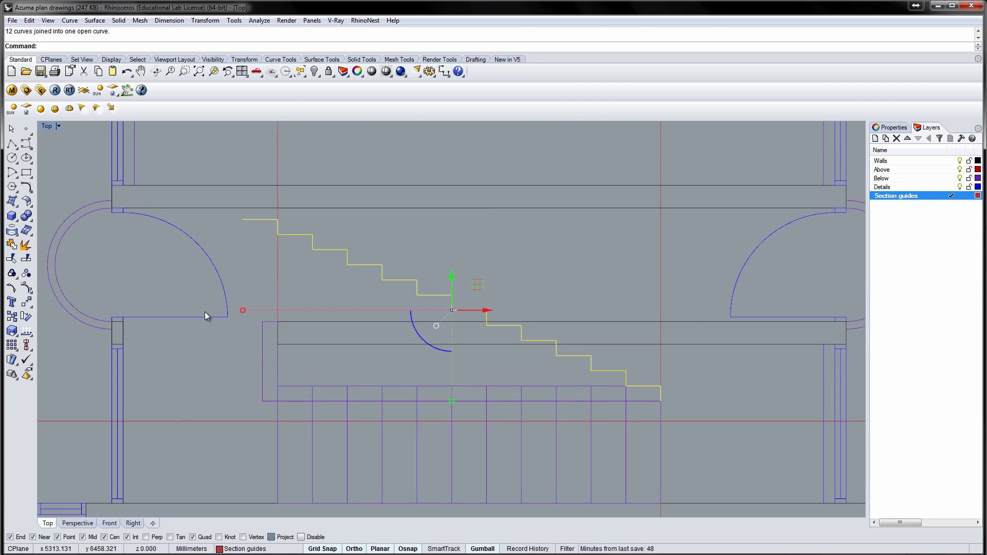
# Step: Assign the stepped stair curve to the Walls layer and move its lowest end to the slope line's foot at ground level
pyautogui.rightClick(876, 161)
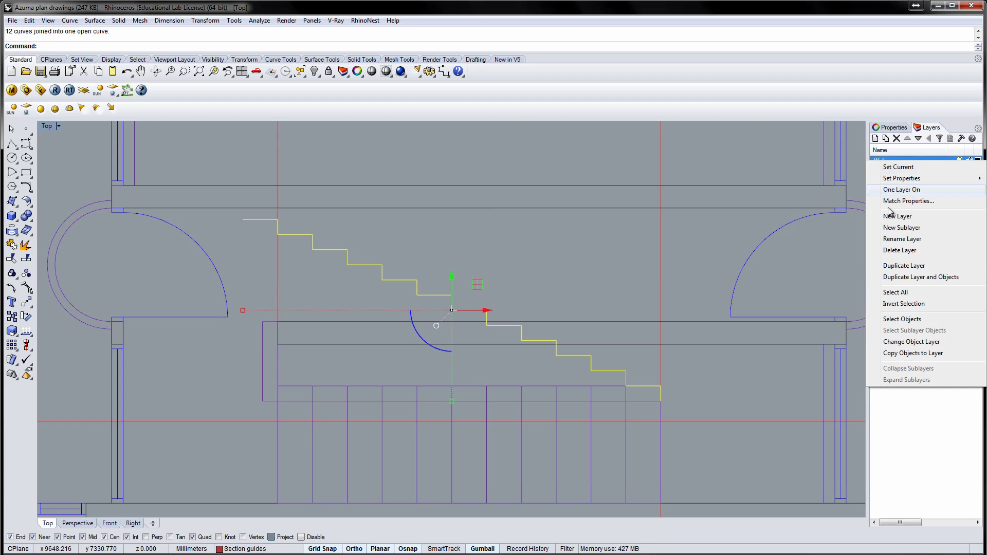
pyautogui.click(905, 346)
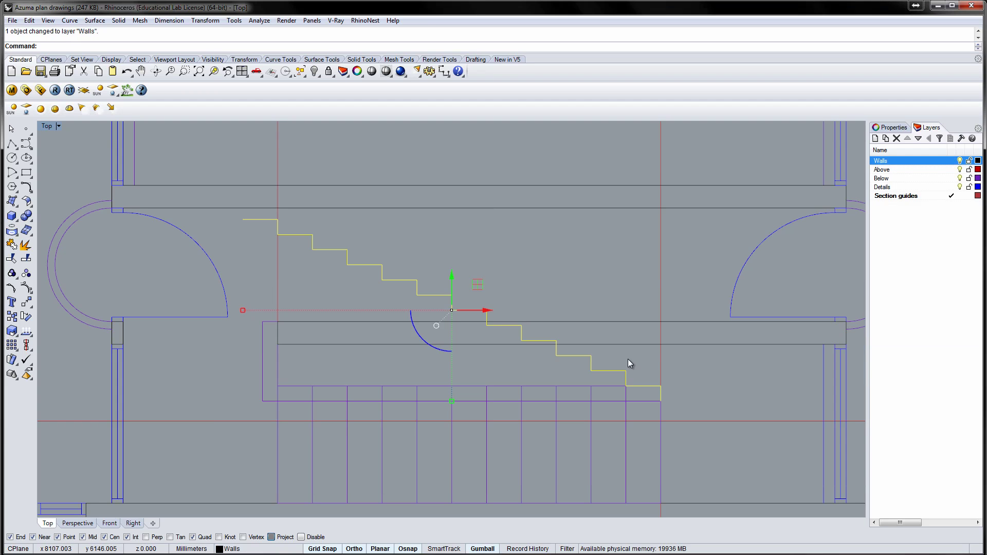
pyautogui.write('m')
pyautogui.press('Return')
pyautogui.click(660, 400)
pyautogui.scroll(-5, 650, 452)
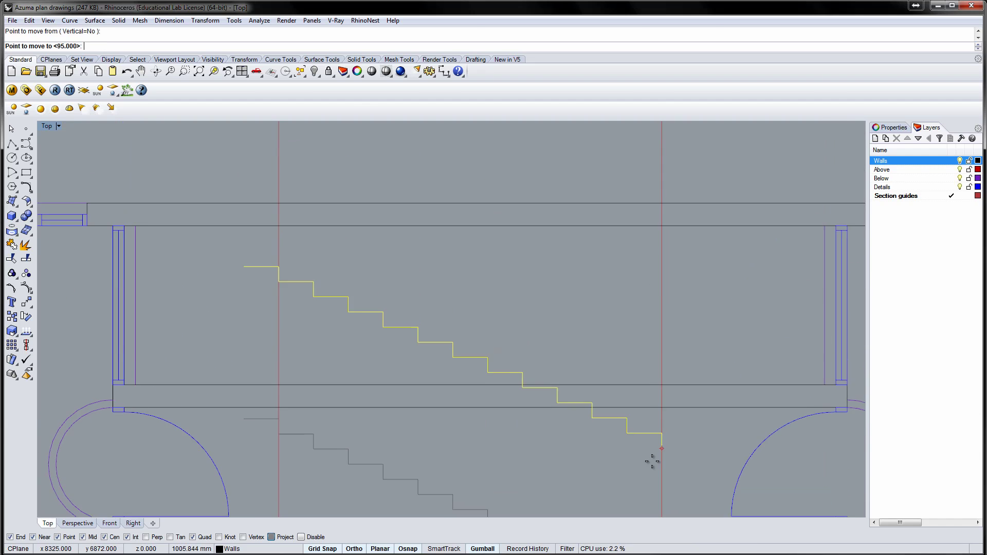
pyautogui.scroll(5, 634, 338)
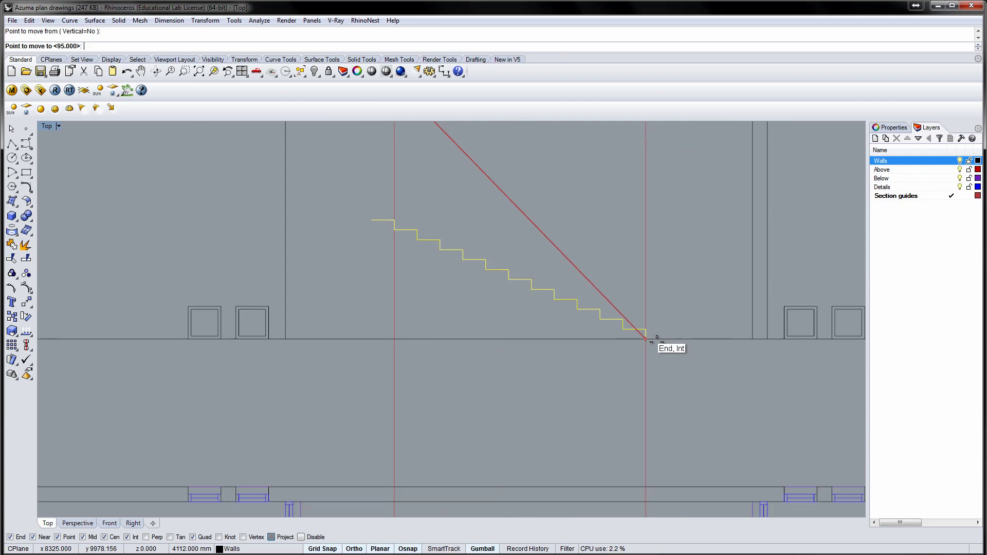
pyautogui.click(643, 338)
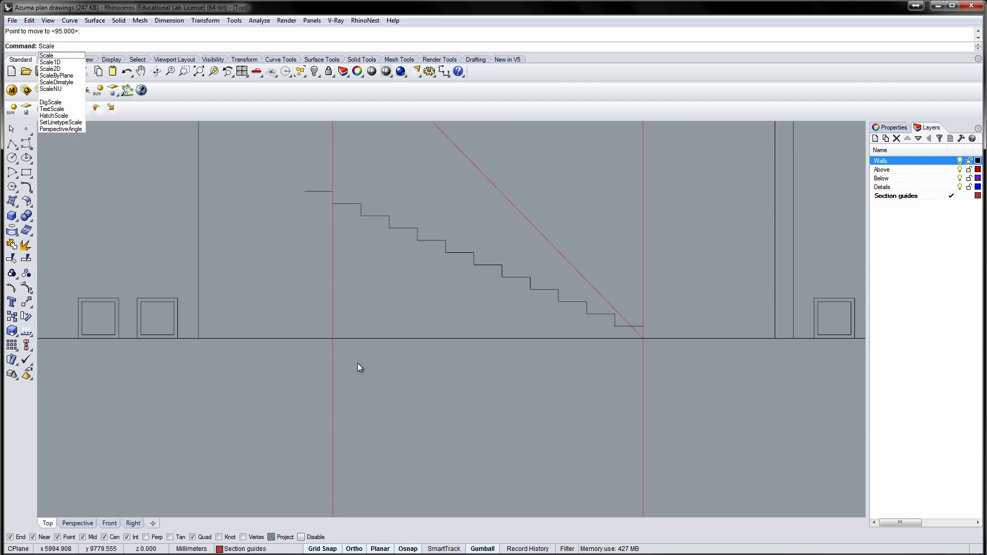
# Step: Scale the stair curve vertically with Scale1D from ground level, stretching its top tread to the horizontal guide at the slope line's top
pyautogui.press('Down')
pyautogui.press('Return')
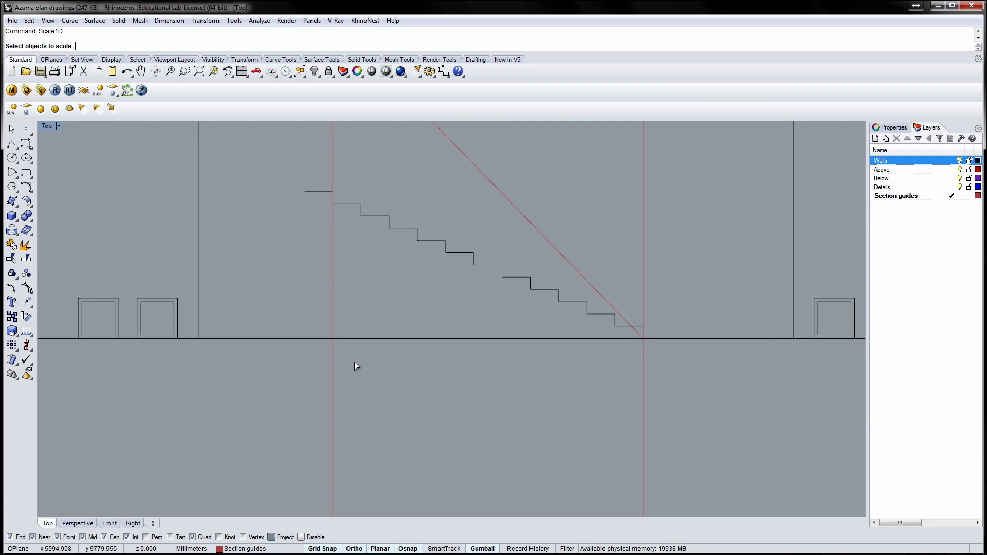
pyautogui.click(341, 204)
pyautogui.press('Return')
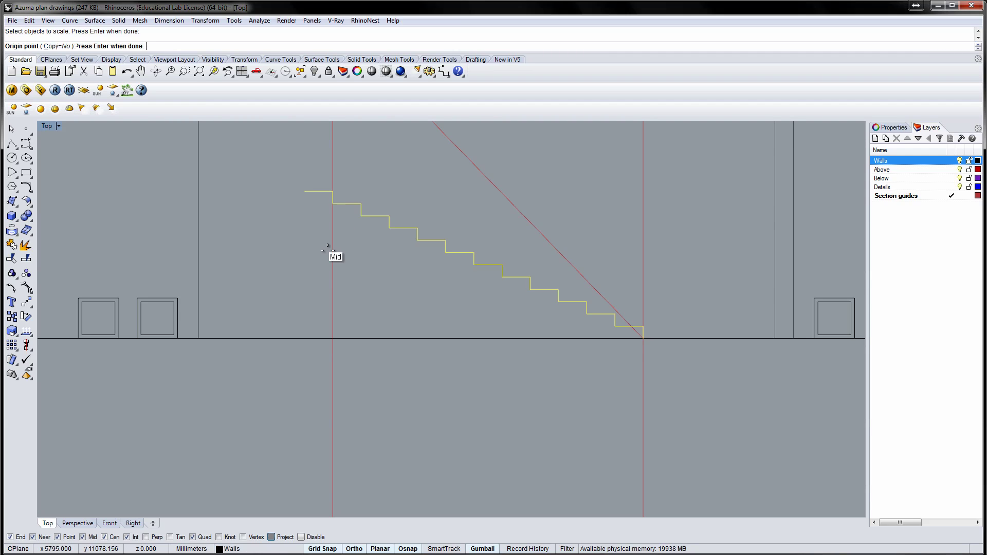
pyautogui.click(333, 339)
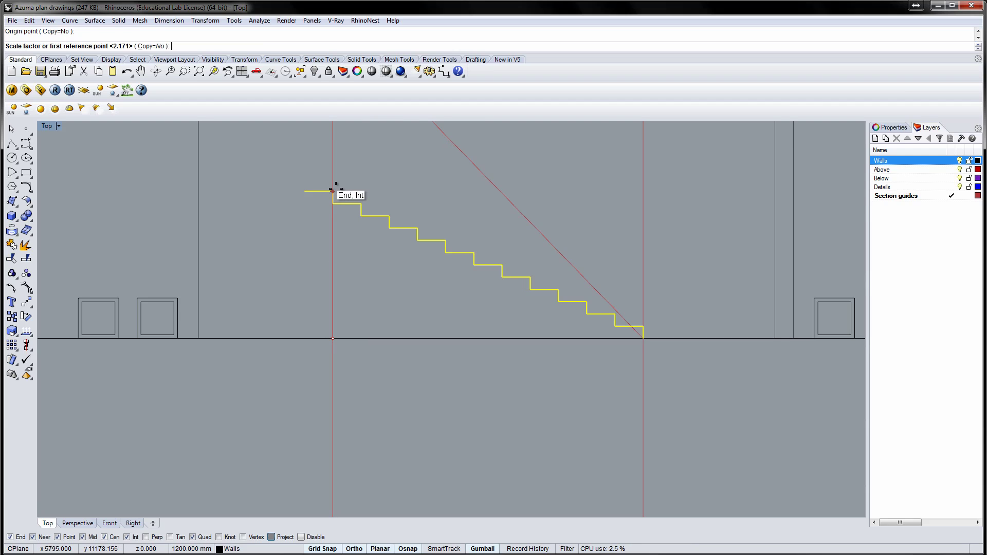
pyautogui.click(333, 192)
pyautogui.moveTo(340, 208); pyautogui.dragTo(362, 377, button='right')
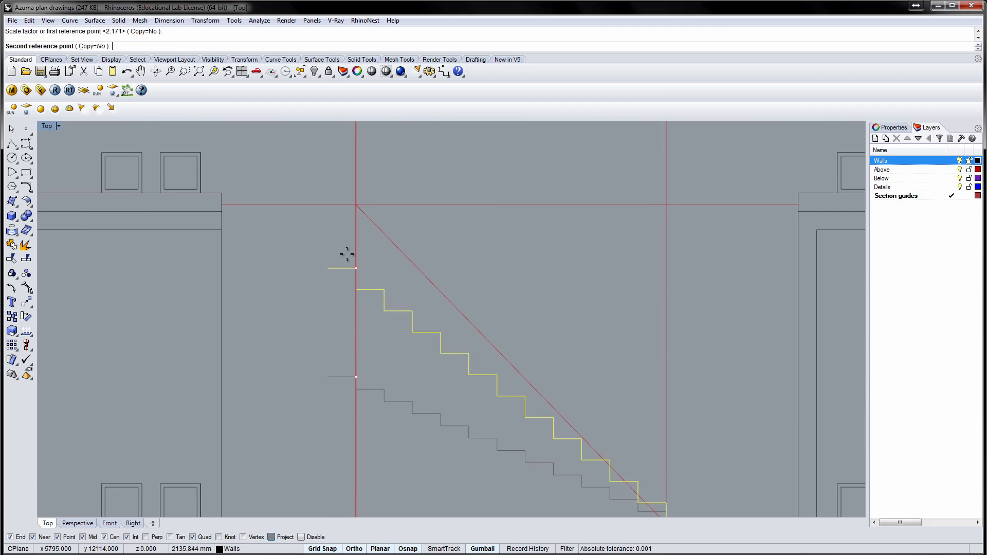
pyautogui.click(355, 206)
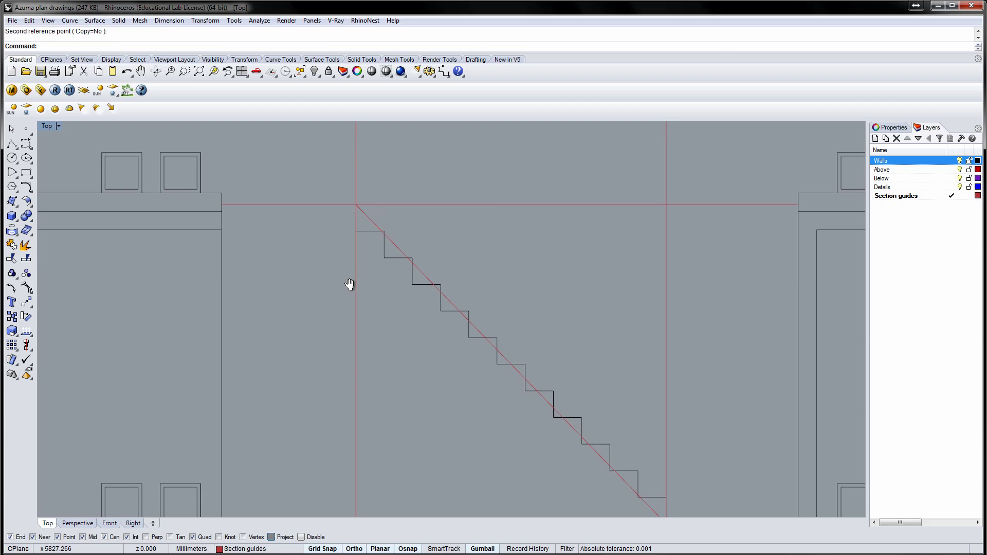
# Step: Delete the stair-slope line, the horizontal height guide and both vertical stair guides
pyautogui.moveTo(348, 286); pyautogui.dragTo(302, 211, button='right')
pyautogui.scroll(-2, 304, 215)
pyautogui.click(324, 160)
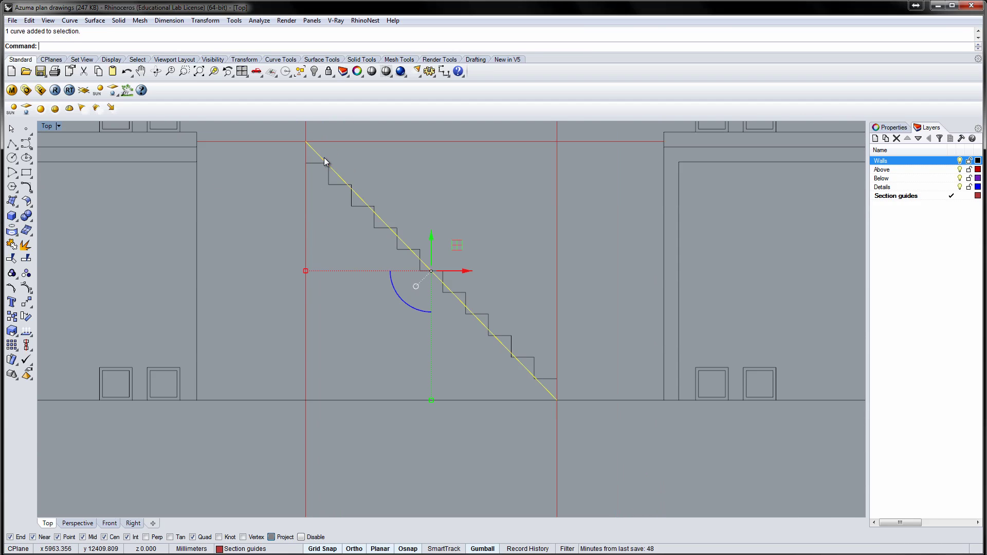
pyautogui.moveTo(334, 176); pyautogui.dragTo(394, 210, button='right')
pyautogui.press('Delete')
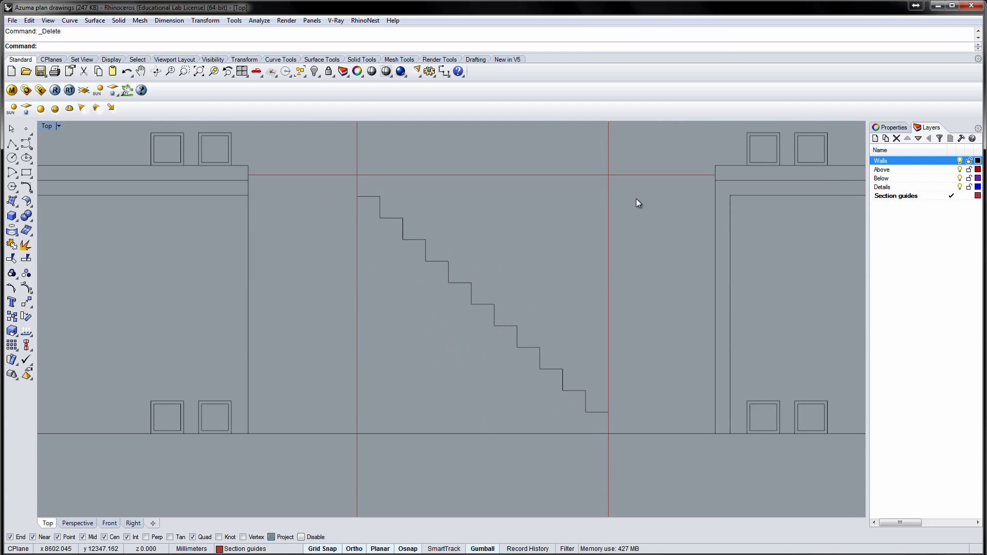
pyautogui.moveTo(637, 199); pyautogui.dragTo(595, 160)
pyautogui.press('Delete')
pyautogui.click(357, 154)
pyautogui.press('Delete')
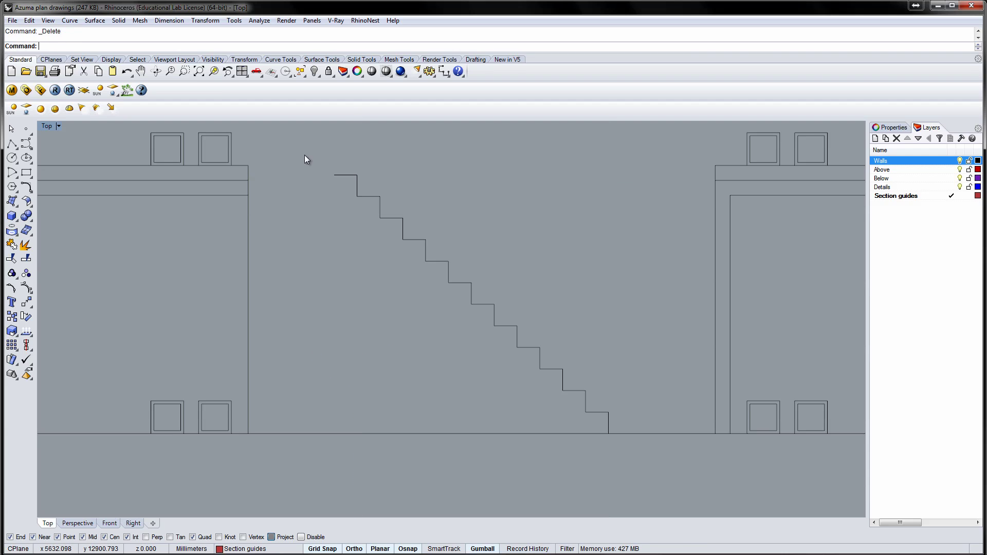
# Step: Extend the stair's top tread to the edge of the left upper floor slab
pyautogui.press('Return')
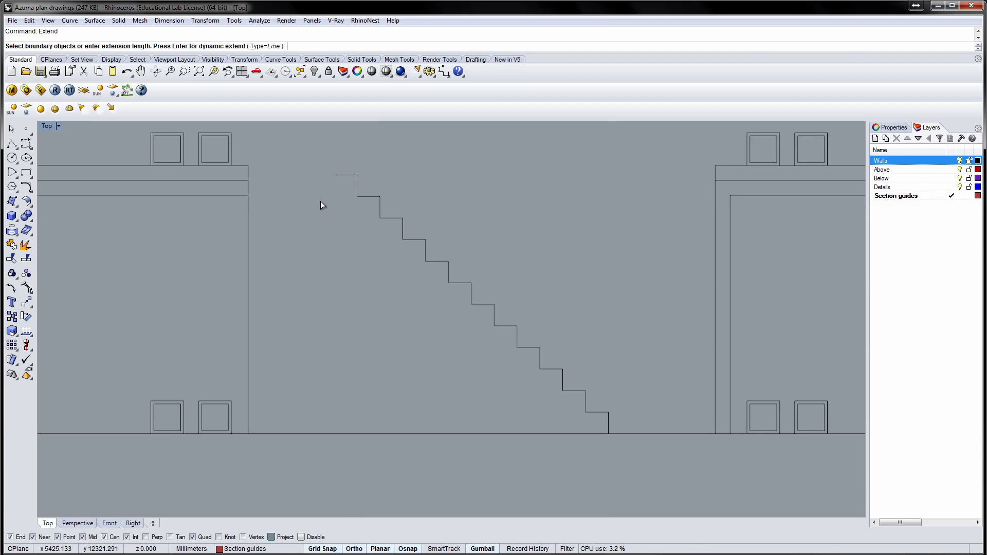
pyautogui.click(249, 179)
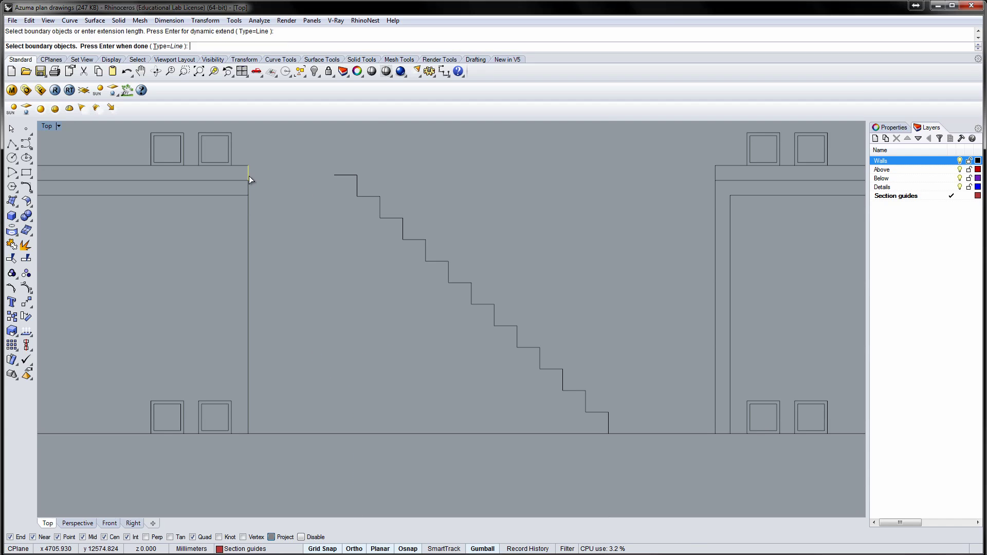
pyautogui.press('Return')
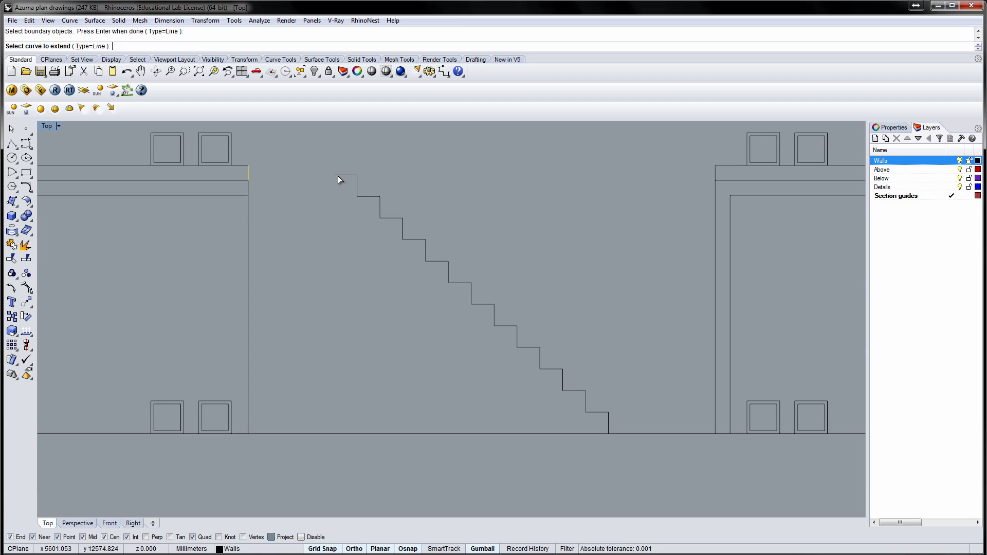
pyautogui.click(338, 175)
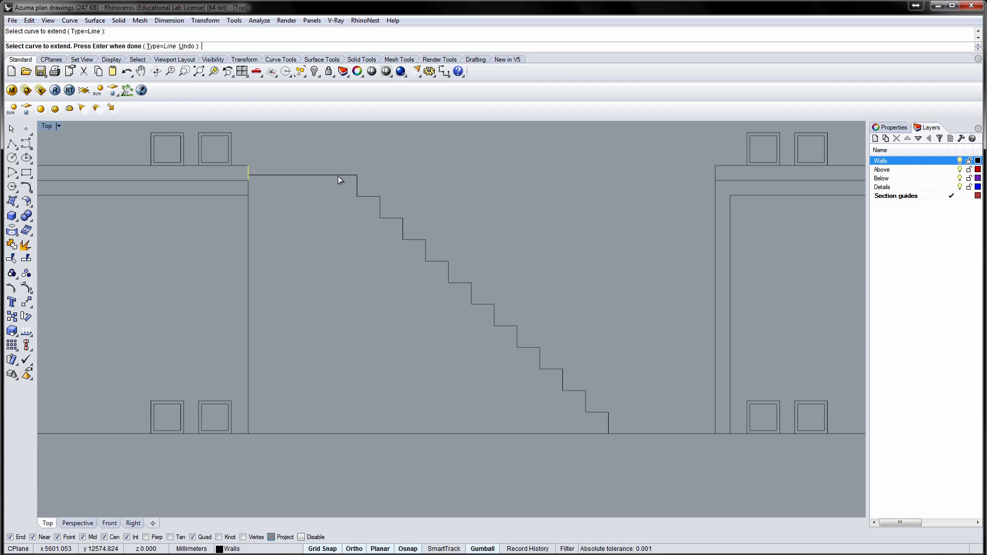
pyautogui.press('Return')
# Step: On the Section guides layer, draw a vertical guide from the courtyard-side edge of the plan's left courtyard window up through the section
pyautogui.scroll(-3, 337, 199)
pyautogui.moveTo(342, 212)
pyautogui.mouseDown(button='right')
pyautogui.moveTo(365, 289)
pyautogui.moveTo(391, 317)
pyautogui.mouseUp(button='right')
pyautogui.scroll(-4, 366, 291)
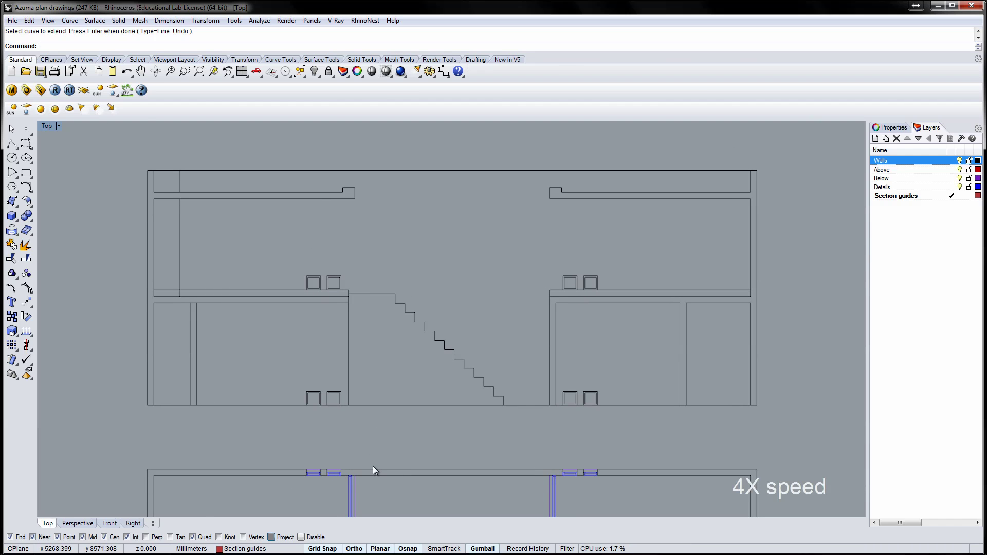
pyautogui.moveTo(372, 465); pyautogui.dragTo(380, 207, button='right')
pyautogui.click(896, 196)
pyautogui.click(11, 144)
pyautogui.scroll(7, 332, 210)
pyautogui.click(395, 220)
pyautogui.moveTo(413, 151); pyautogui.dragTo(432, 430, button='right')
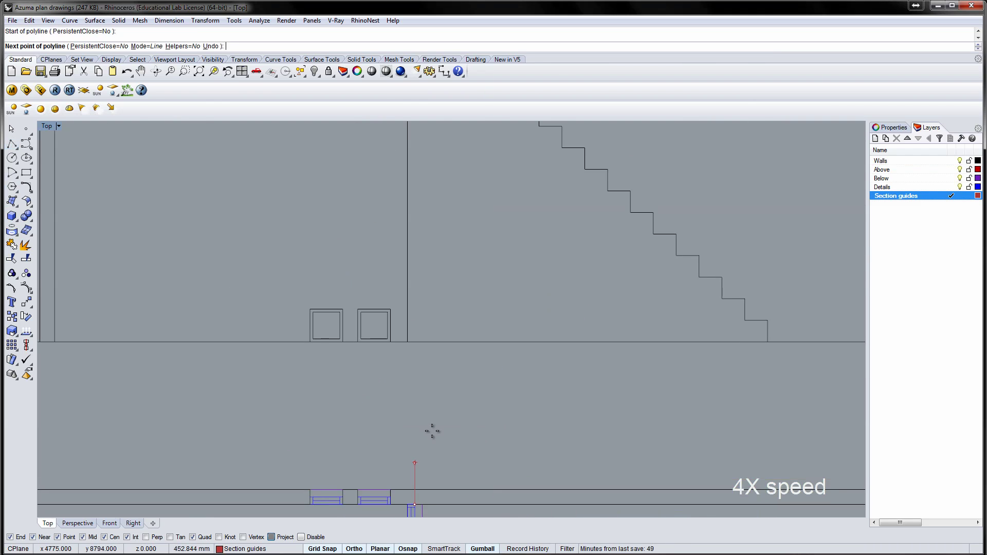
pyautogui.scroll(-8, 424, 393)
pyautogui.click(419, 168)
pyautogui.rightClick(419, 167)
# Step: Draw a second vertical guide from the room-side edge of the plan's left courtyard window up past the roof line, then select both guides
pyautogui.rightClick(412, 447)
pyautogui.scroll(10, 406, 459)
pyautogui.click(407, 458)
pyautogui.scroll(-16, 415, 474)
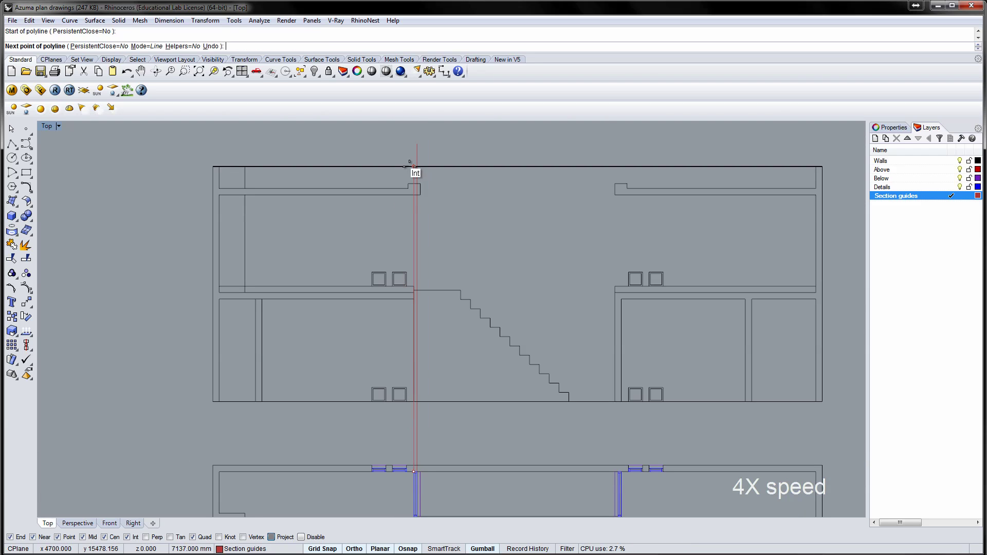
pyautogui.click(414, 146)
pyautogui.rightClick(432, 151)
pyautogui.moveTo(437, 151); pyautogui.dragTo(405, 158)
# Step: Copy the pair of window guides across the courtyard to the matching edges of the plan's right courtyard window
pyautogui.moveTo(440, 458); pyautogui.dragTo(402, 363, button='right')
pyautogui.scroll(8, 402, 363)
pyautogui.write('copy')
pyautogui.click(344, 392)
pyautogui.moveTo(818, 391); pyautogui.dragTo(703, 382, button='right')
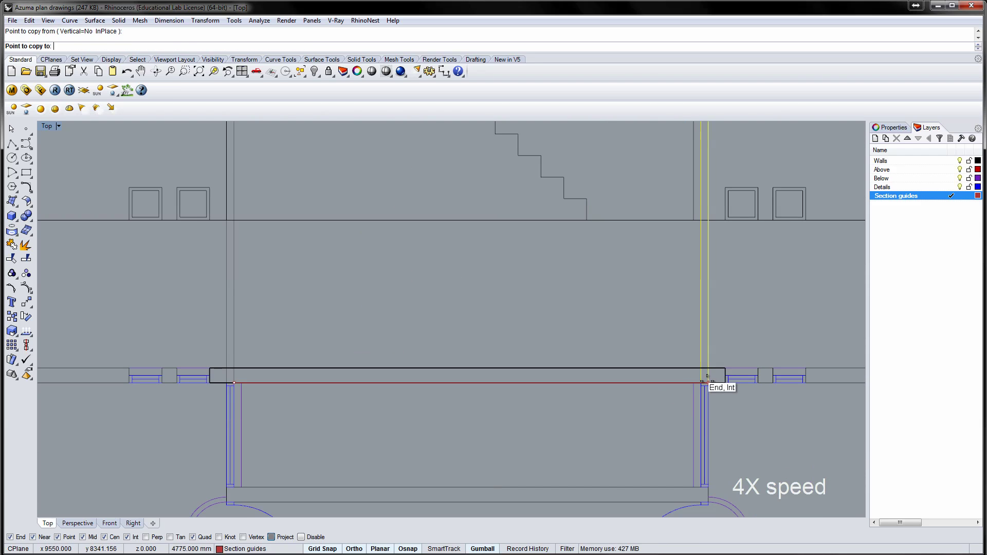
pyautogui.click(703, 382)
pyautogui.rightClick(703, 382)
# Step: On the Details layer, draw a 30 mm high window-frame rectangle between the left guides under the roof slab
pyautogui.scroll(-8, 545, 358)
pyautogui.scroll(8, 442, 252)
pyautogui.moveTo(404, 142); pyautogui.dragTo(418, 307, button='right')
pyautogui.click(442, 251)
pyautogui.click(951, 187)
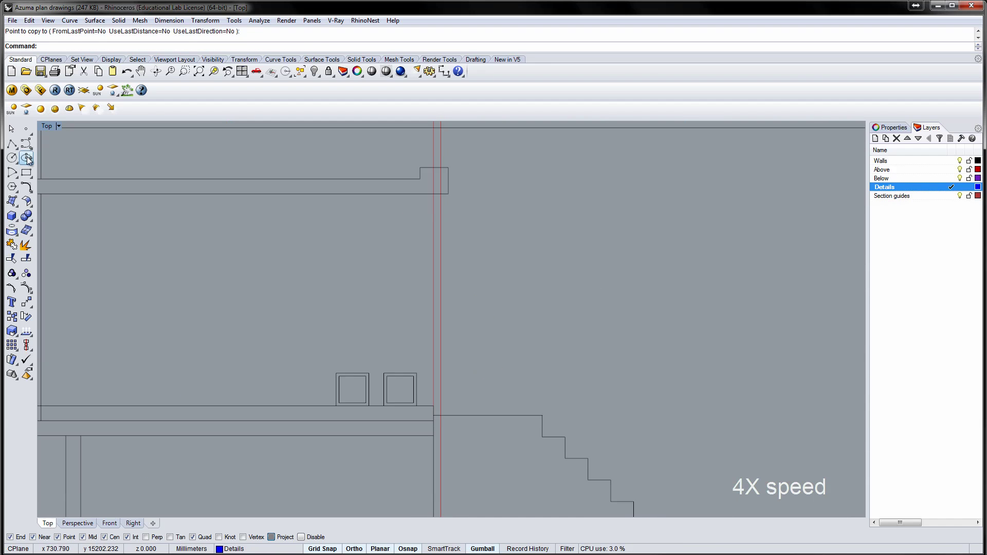
pyautogui.rightClick(27, 172)
pyautogui.click(433, 194)
pyautogui.click(440, 195)
pyautogui.write('30')
pyautogui.click(440, 197)
# Step: Copy the frame rectangle down onto the left upper floor slab and delete the left pair of guides
pyautogui.click(438, 197)
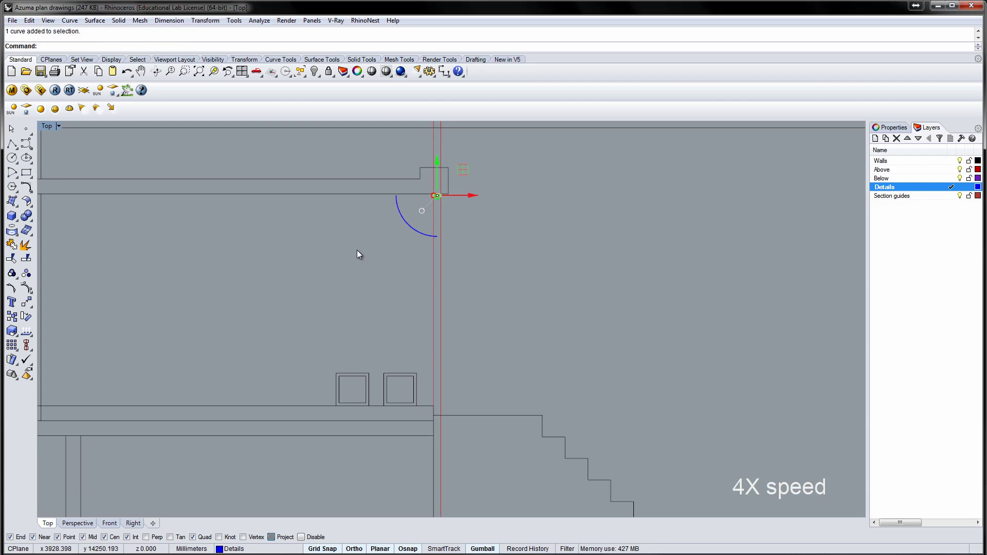
pyautogui.write('copy')
pyautogui.click(433, 196)
pyautogui.click(433, 405)
pyautogui.press('Escape')
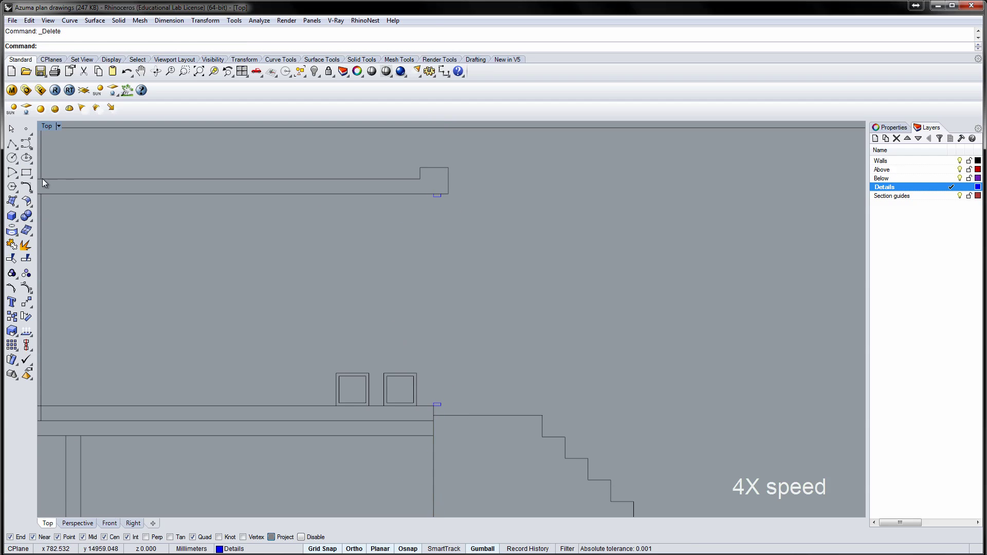
# Step: Draw a tall rectangle spanning from the head frame's underside to the top of the sill frame
pyautogui.click(26, 173)
pyautogui.click(433, 196)
pyautogui.click(440, 403)
# Step: Draw a vertical glass line through the middle of the tall window rectangle, from the head frame to the sill frame
pyautogui.click(11, 143)
pyautogui.scroll(4, 433, 200)
pyautogui.click(440, 196)
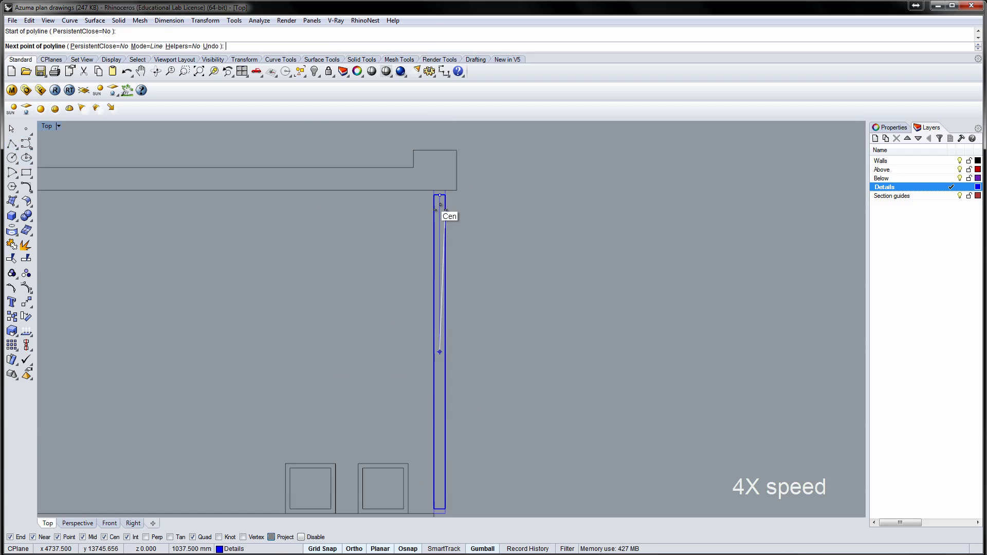
pyautogui.moveTo(440, 359); pyautogui.dragTo(441, 248, button='right')
pyautogui.scroll(4, 436, 401)
pyautogui.click(445, 404)
pyautogui.rightClick(444, 412)
# Step: Group the left window's sill frame, glass line, tall rectangle and head frame
pyautogui.click(444, 411)
pyautogui.keyDown('shift'); pyautogui.click(445, 346); pyautogui.keyUp('shift')
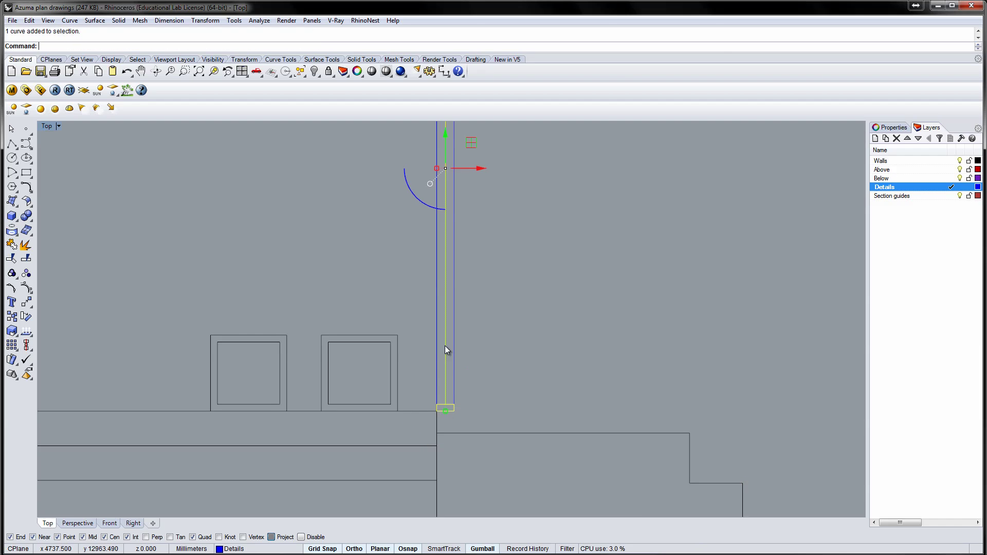
pyautogui.keyDown('shift'); pyautogui.click(454, 339); pyautogui.keyUp('shift')
pyautogui.scroll(-7, 500, 224)
pyautogui.moveTo(497, 230); pyautogui.dragTo(509, 357, button='right')
pyautogui.scroll(12, 500, 249)
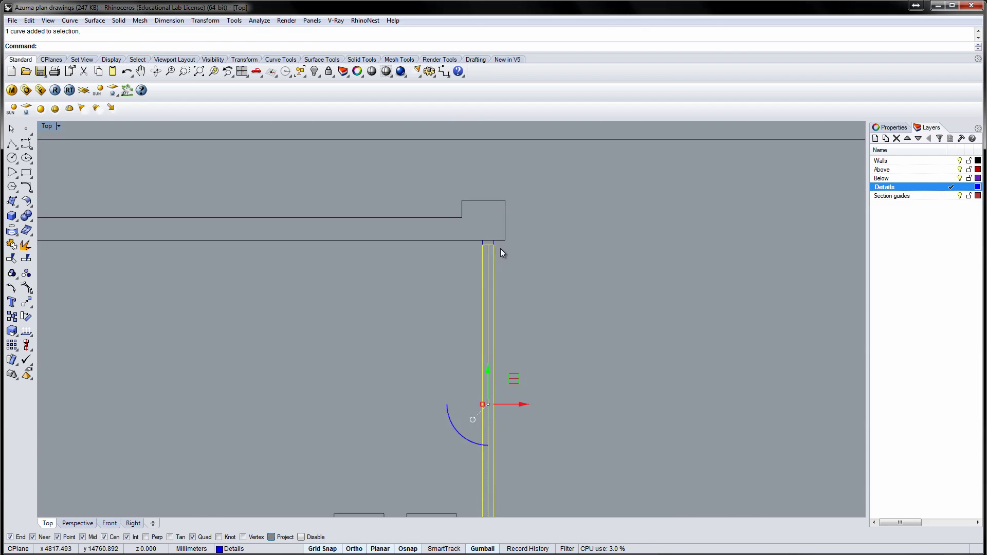
pyautogui.keyDown('shift'); pyautogui.click(483, 234); pyautogui.keyUp('shift')
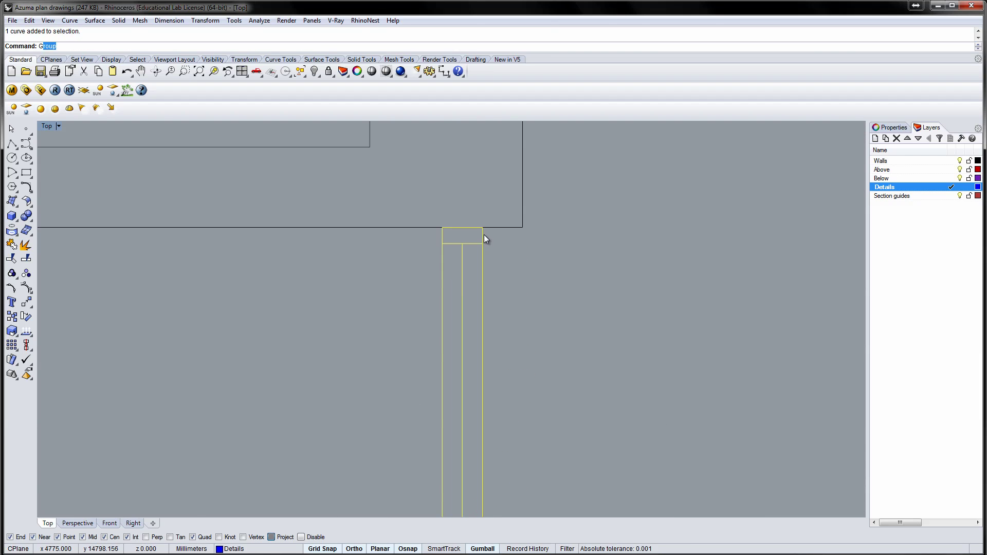
# Step: Copy the grouped window between the right guides under the right roof slab, then delete those guides
pyautogui.write('copy')
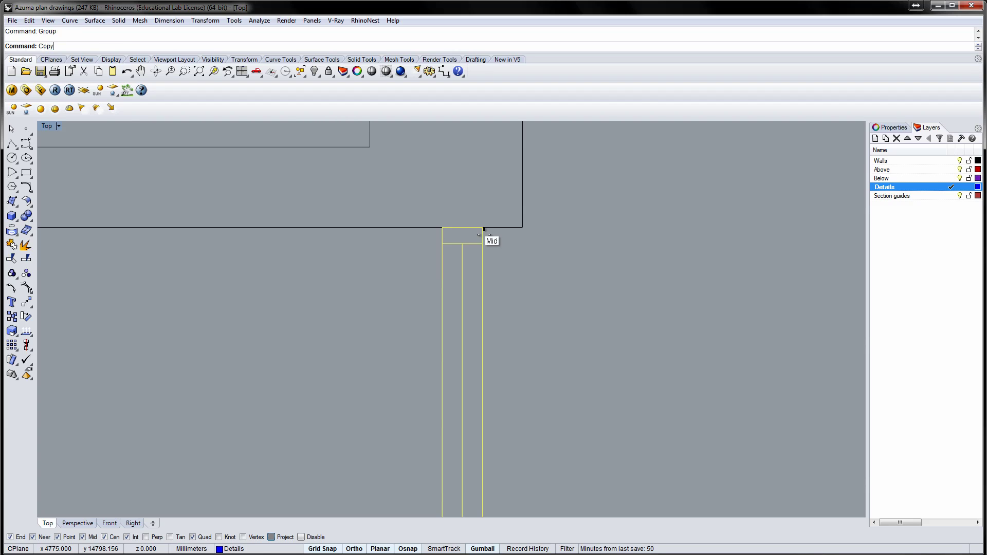
pyautogui.press('Return')
pyautogui.click(481, 235)
pyautogui.scroll(-5, 488, 225)
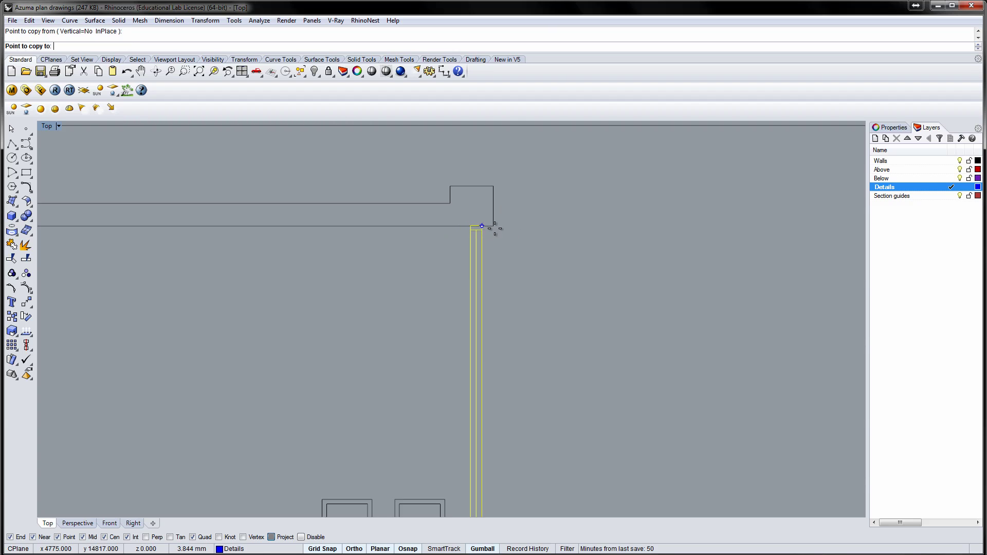
pyautogui.scroll(6, 613, 240)
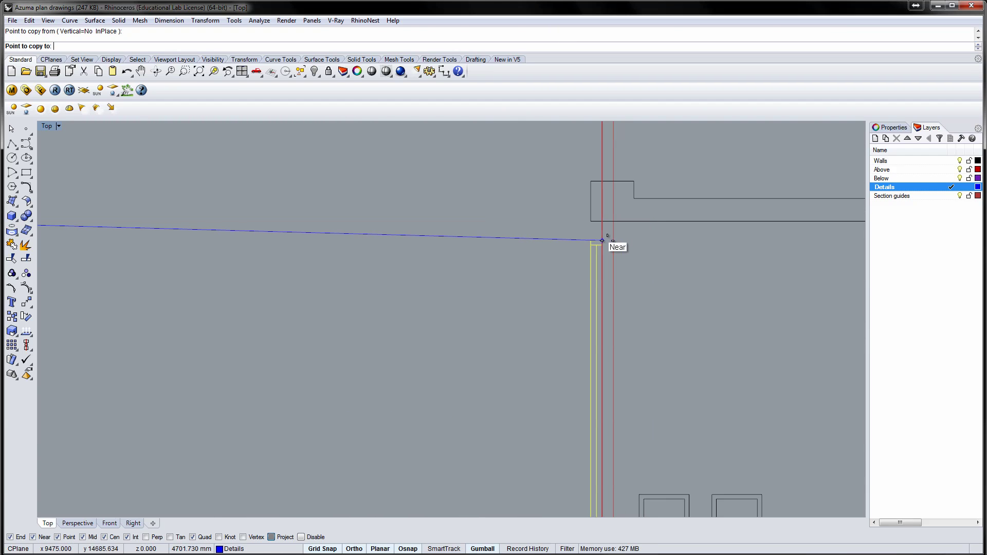
pyautogui.click(613, 223)
pyautogui.press('Delete')
pyautogui.scroll(-5, 576, 159)
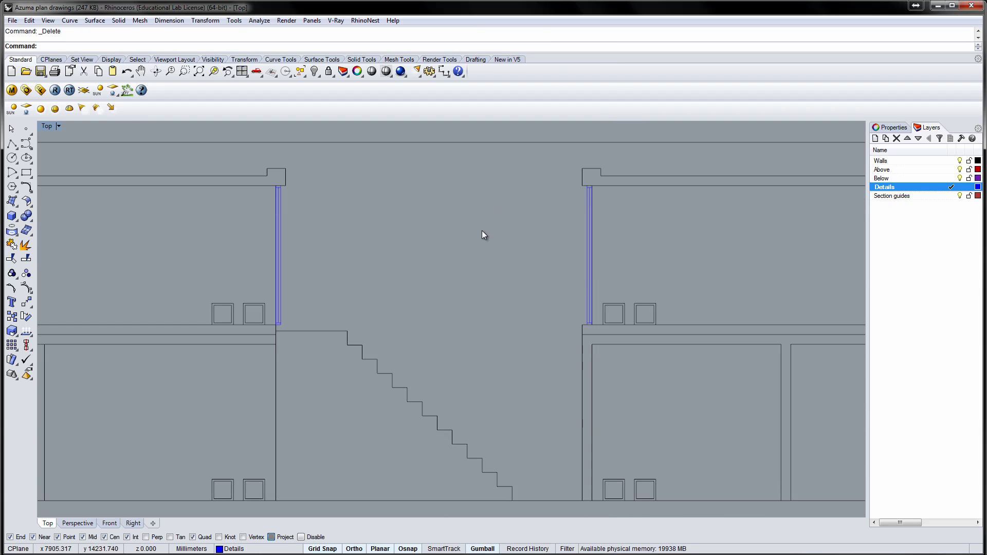
pyautogui.scroll(-3, 464, 239)
pyautogui.moveTo(465, 239)
pyautogui.mouseDown(button='right')
pyautogui.moveTo(447, 246)
pyautogui.moveTo(459, 257)
pyautogui.moveTo(449, 261)
pyautogui.mouseUp(button='right')
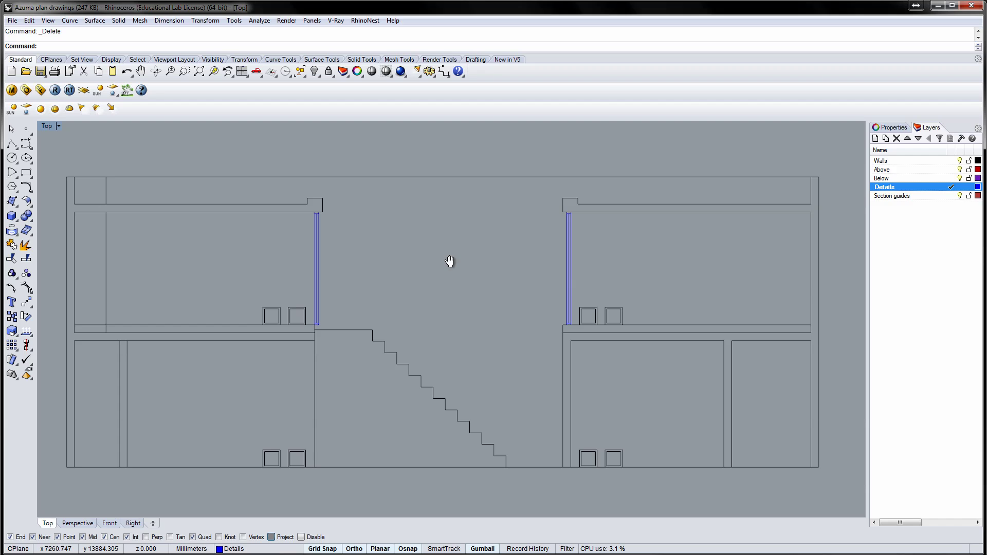